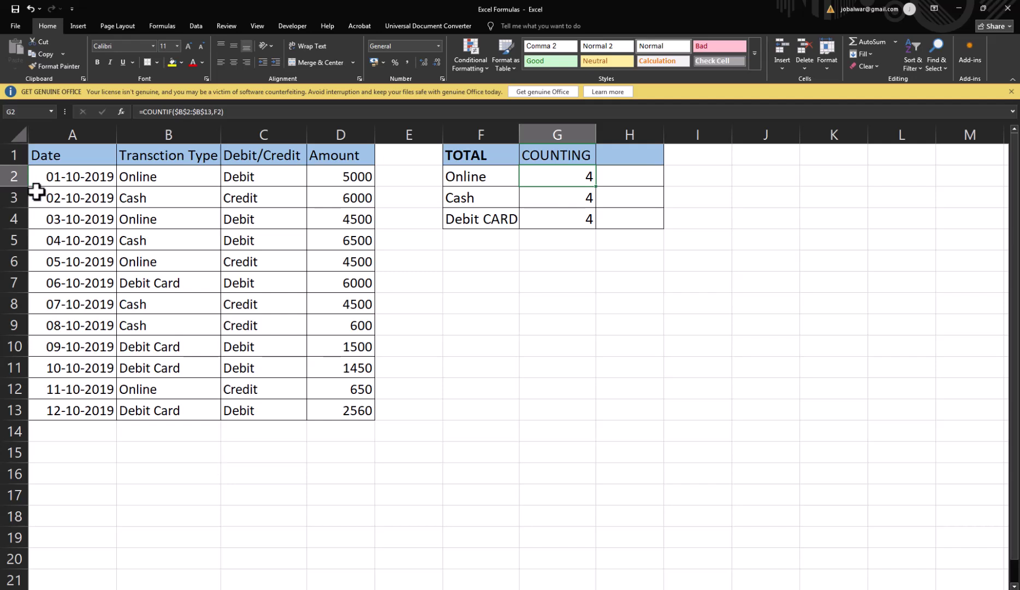
Step: Clear the three existing count results in G2:G4
click(148, 178)
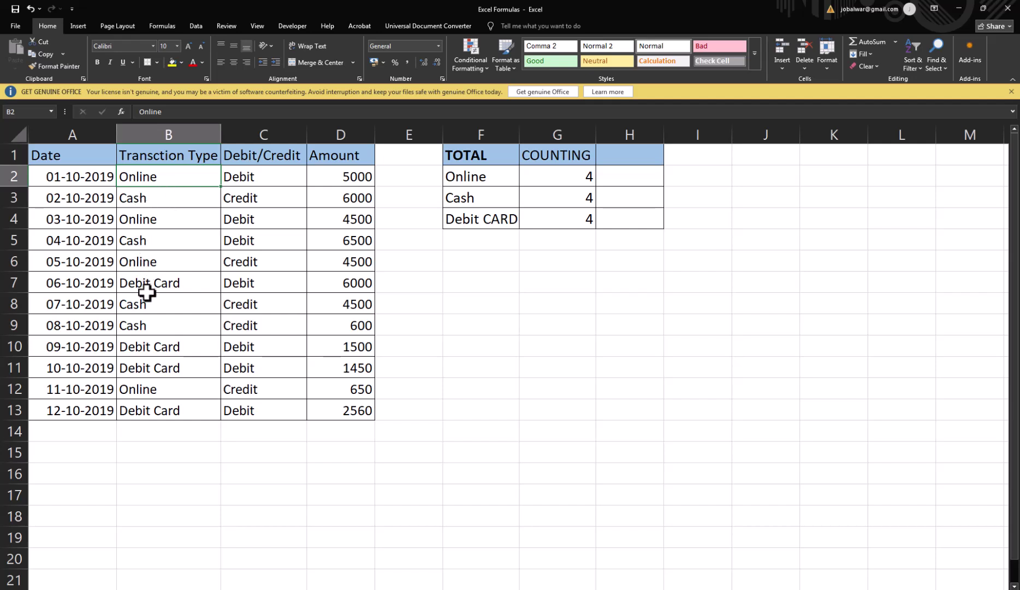
drag(568, 178, 573, 217)
key(ctrl+z)
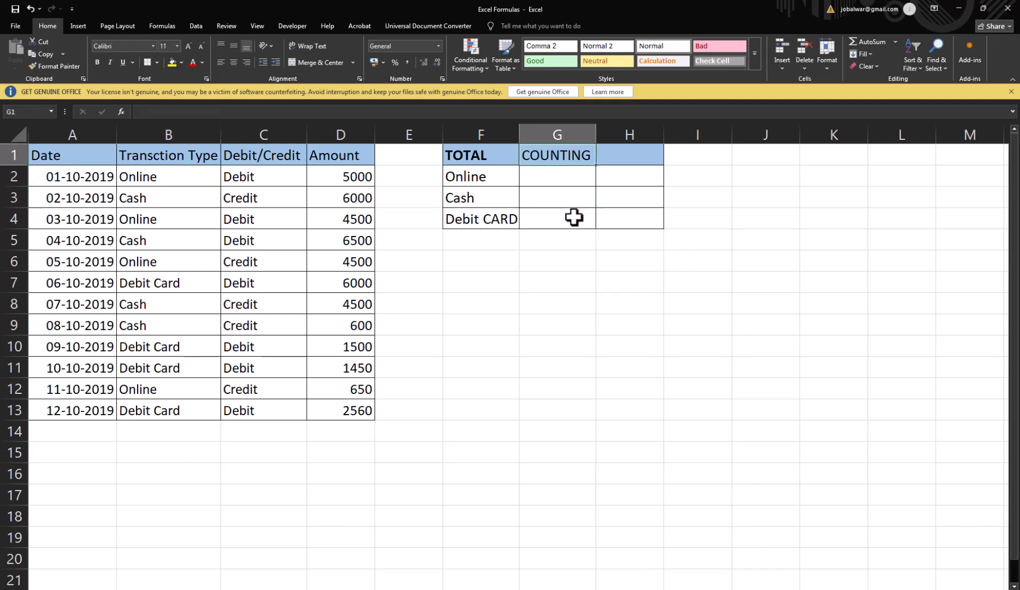
Step: Enter =COUNTIF(B2:B13,F2) in G2 to count the Online transactions
text(=coun)
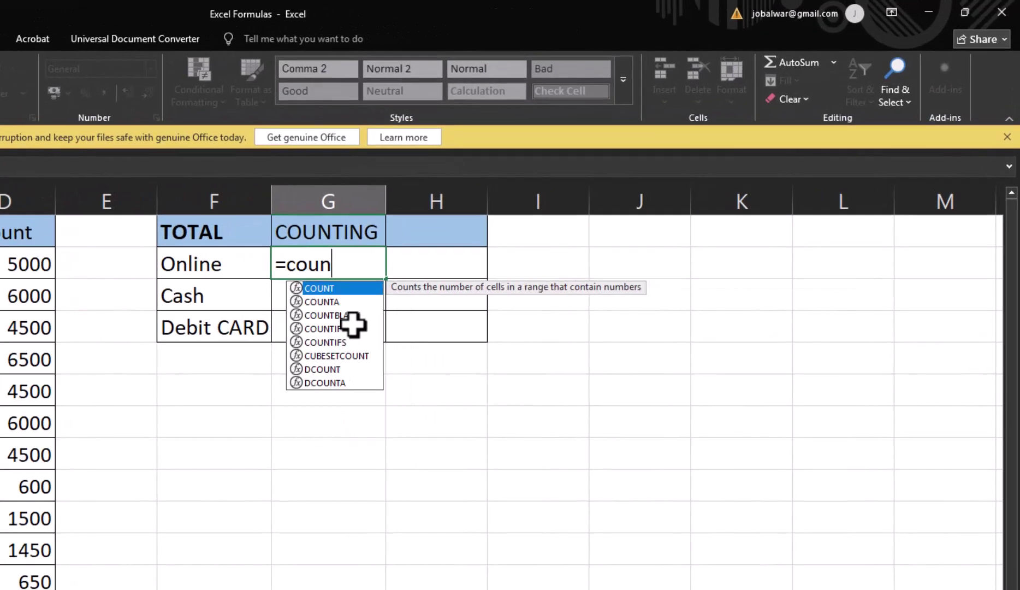
text(ti)
key(Tab)
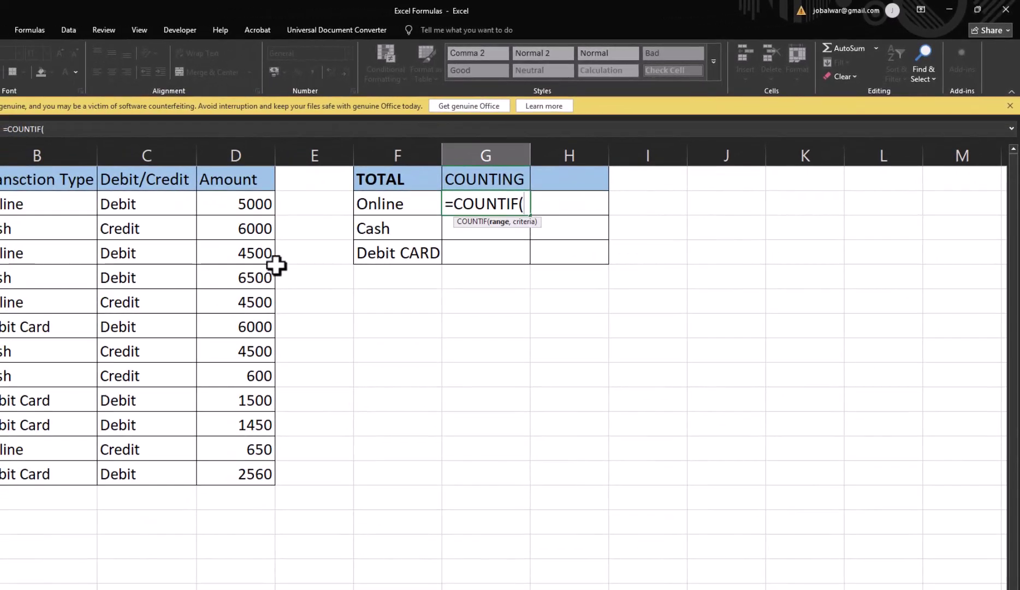
click(168, 228)
mouse_move(243, 208)
mouse_down()
mouse_move(219, 389)
mouse_move(243, 191)
mouse_move(245, 202)
mouse_up()
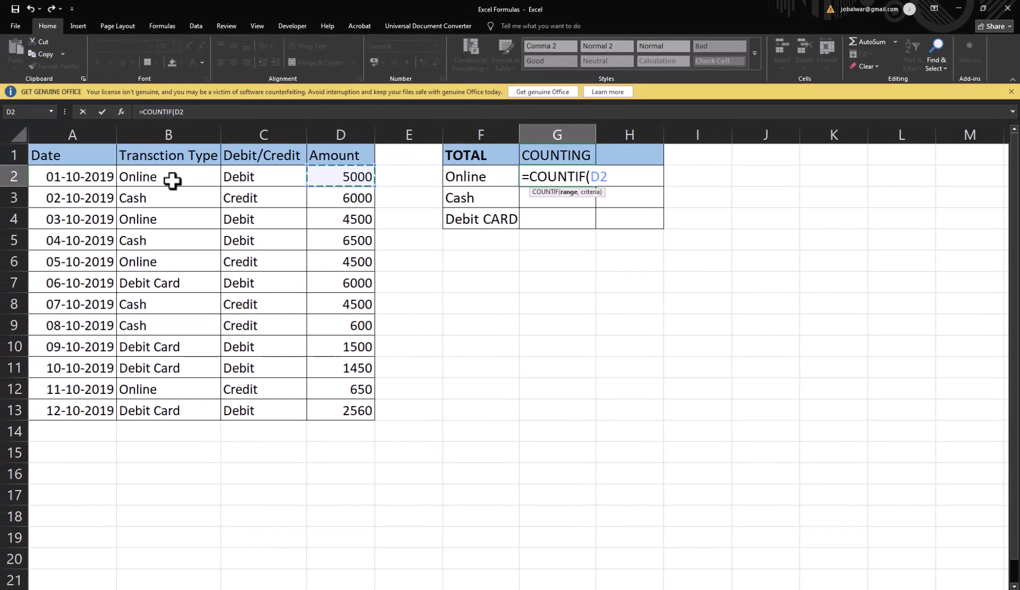
drag(28, 205, 25, 460)
drag(157, 399, 153, 410)
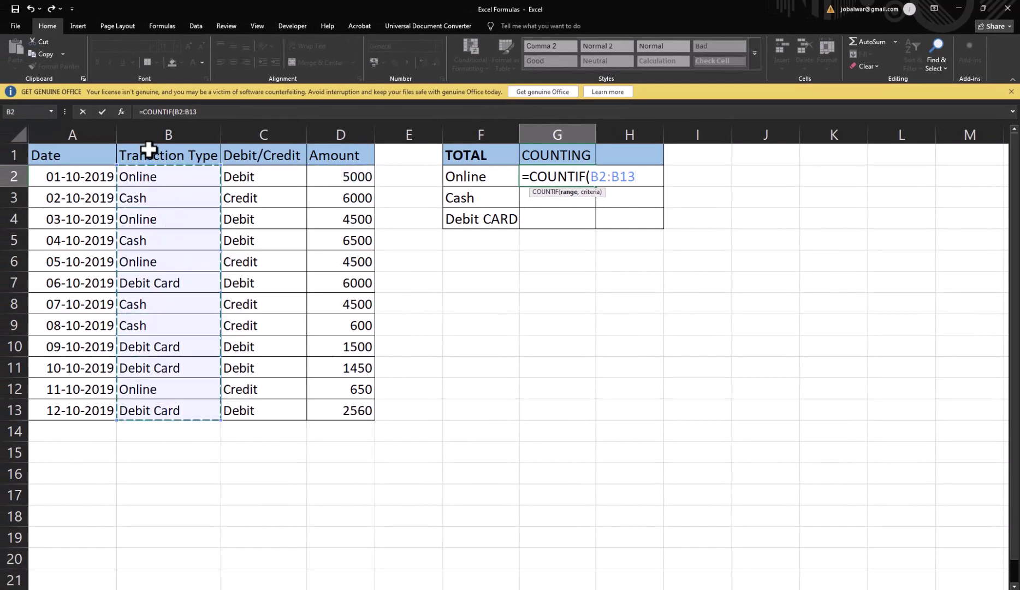
text(,)
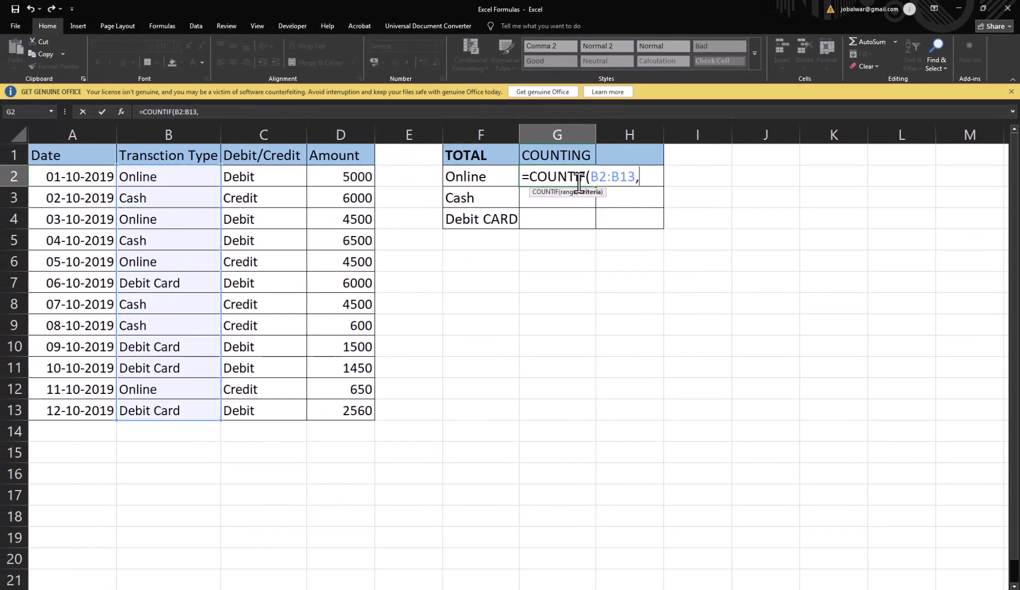
click(463, 178)
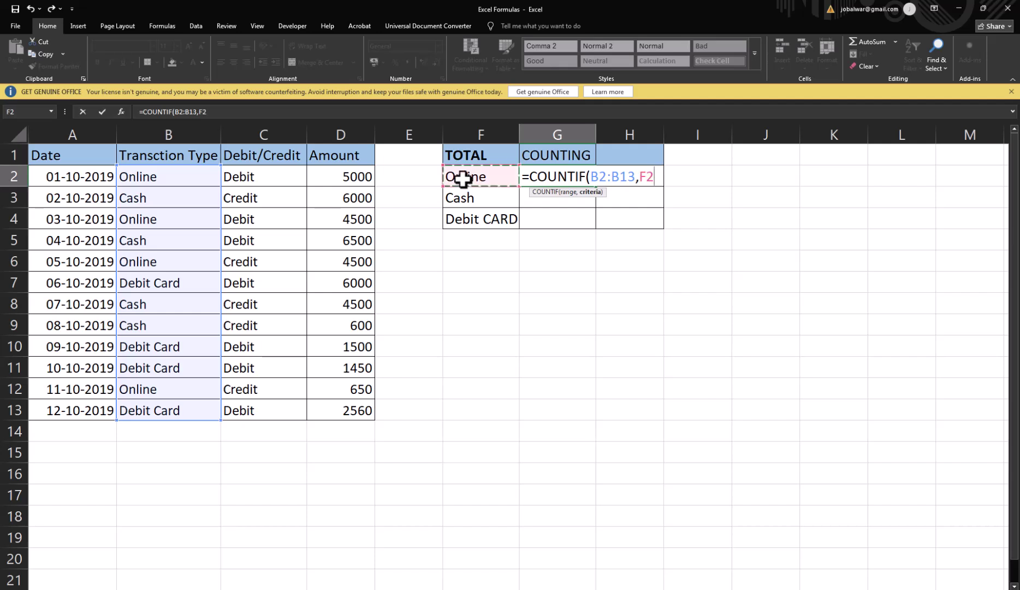
text())
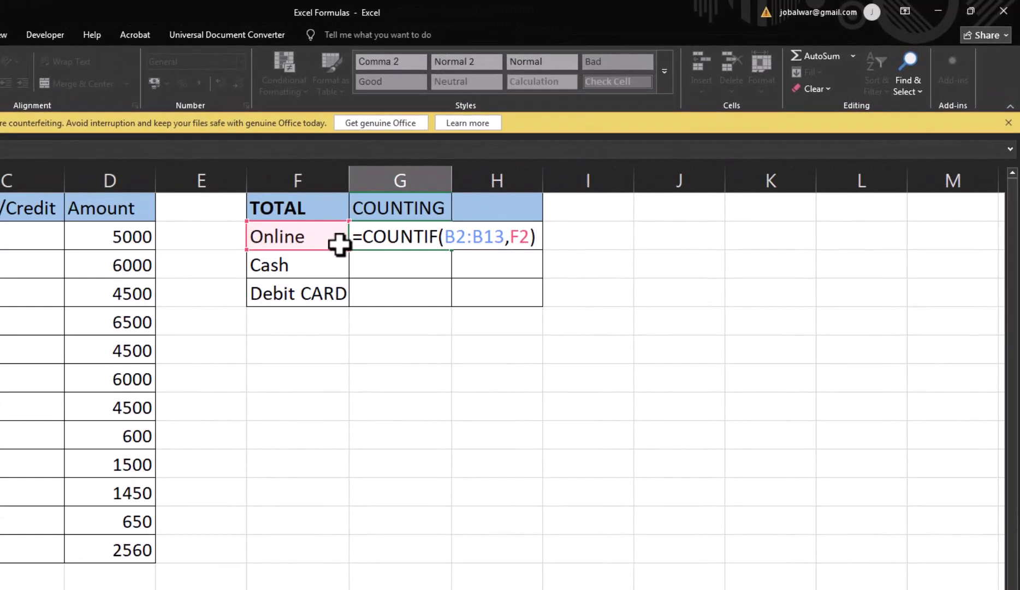
key(Return)
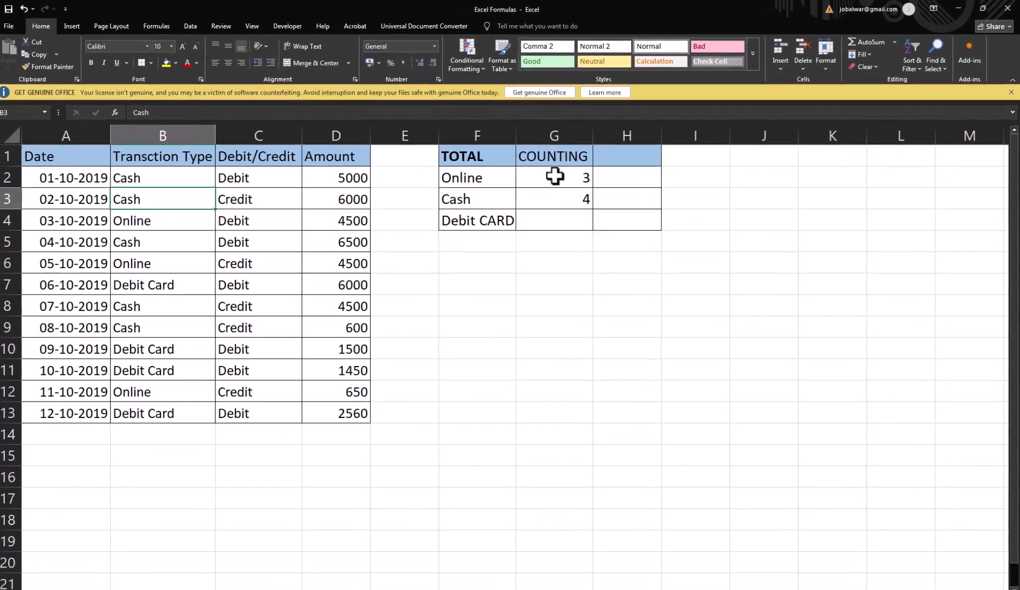
Step: Compare the Online formula in G2 with the Cash formula in G3 to see their shifted ranges
click(140, 176)
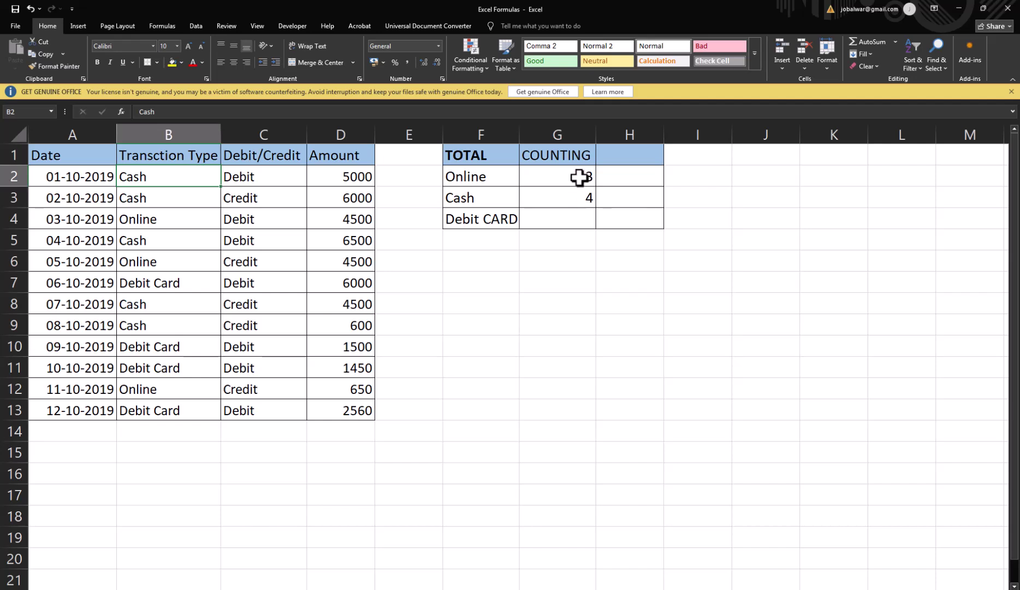
click(573, 176)
double_click(574, 176)
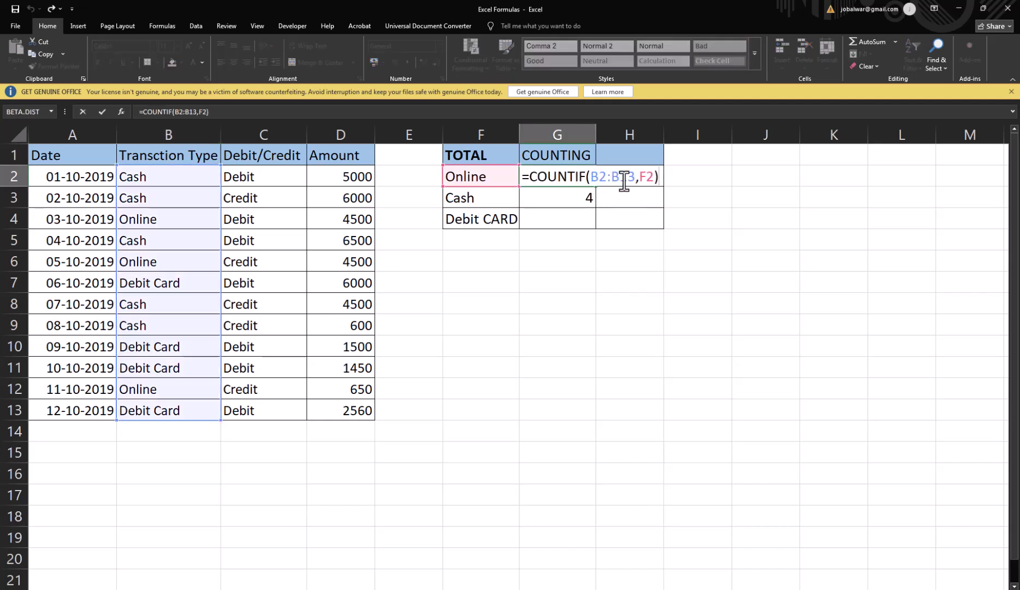
key(Escape)
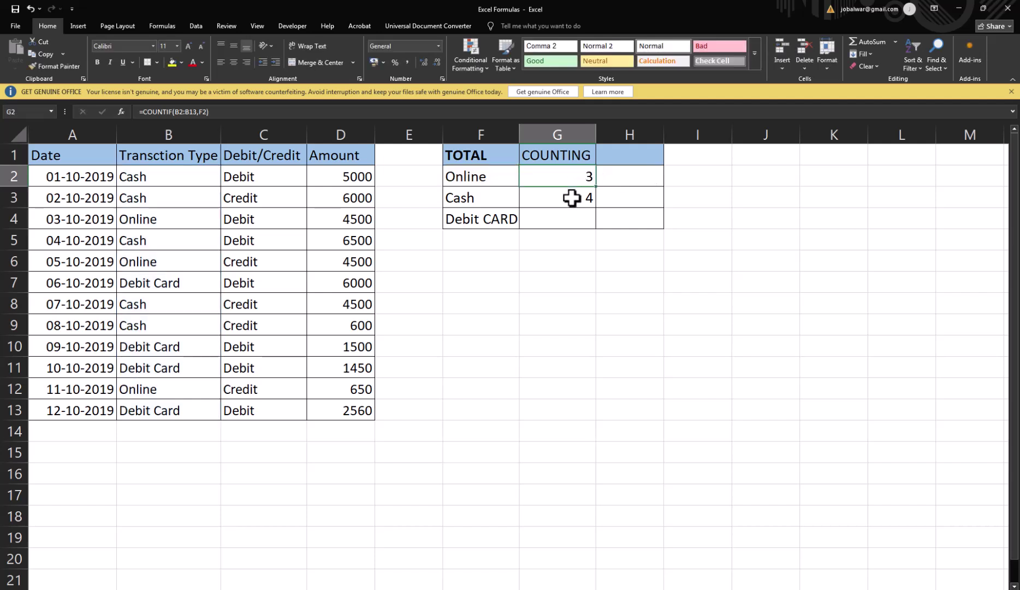
click(581, 195)
double_click(582, 196)
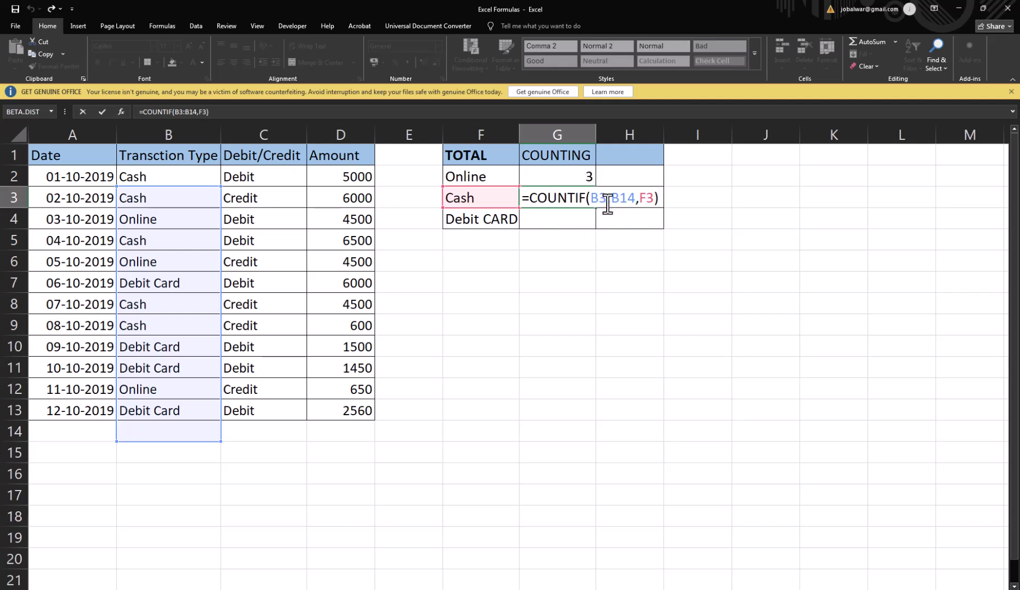
click(559, 177)
double_click(559, 177)
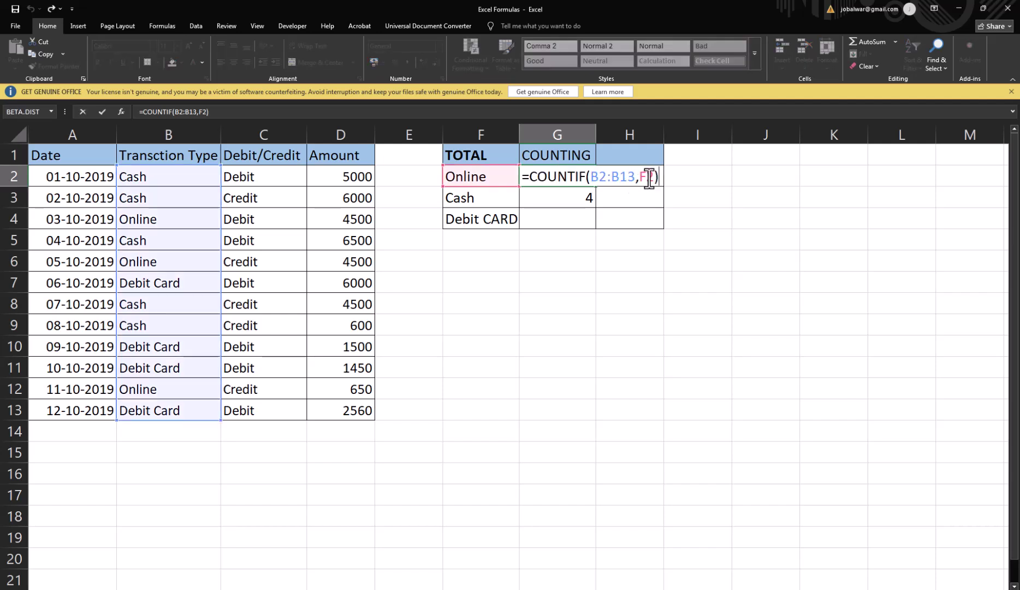
click(463, 178)
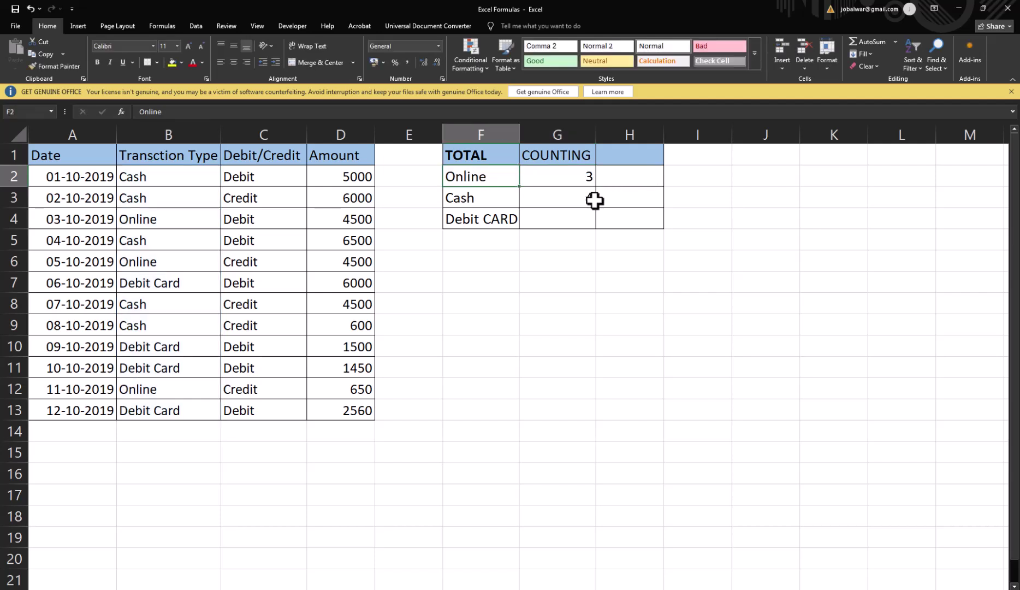
Step: Review the Cash count formula and its shifted range again
click(581, 200)
click(463, 200)
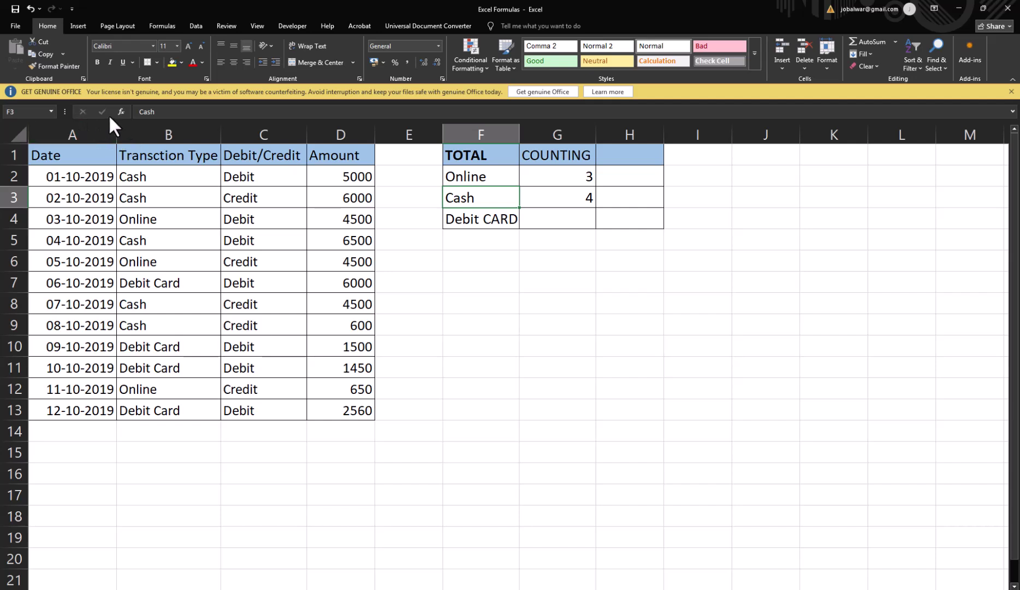
click(12, 112)
double_click(557, 198)
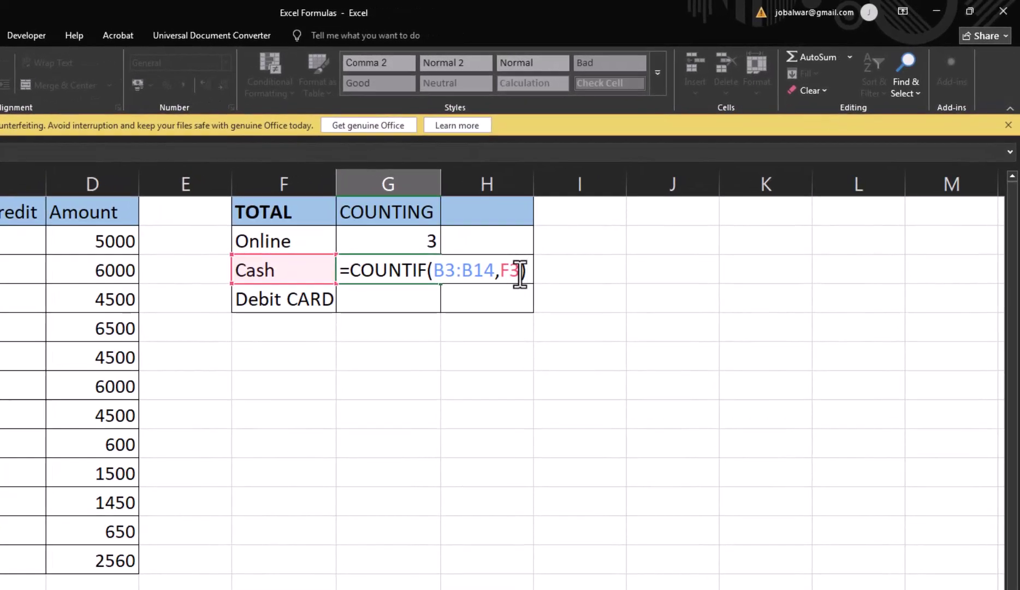
click(371, 237)
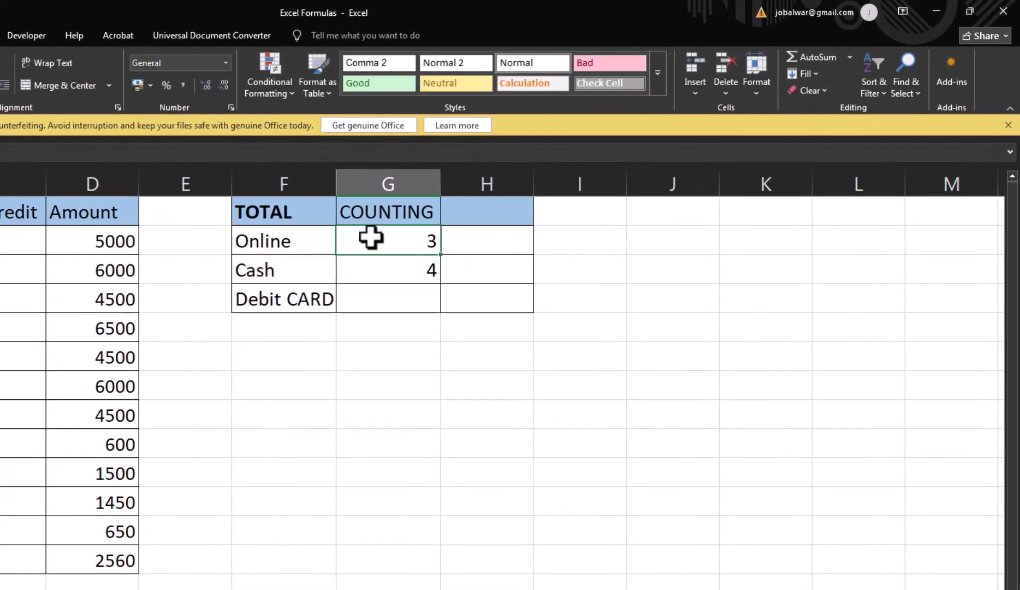
Step: Lock the Online formula's range rows as B$2:B$13 in G2
double_click(370, 237)
key(Left)
key(Left)
key(Left)
key(Left)
key(Left)
key(Left)
key(Left)
key(Left)
key(Left)
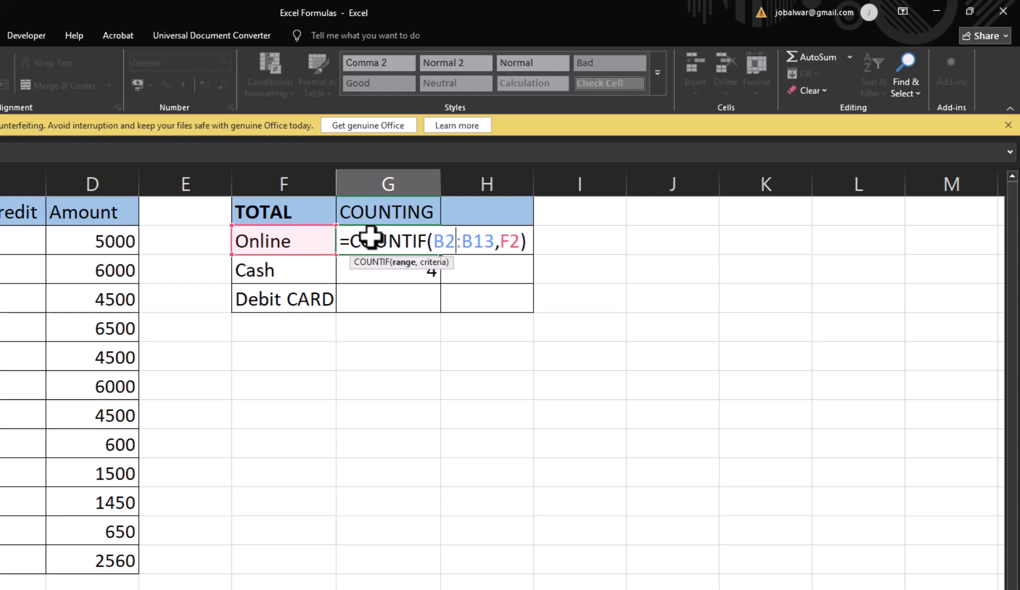
key(Right)
key(Right)
key(Right)
text($)
key(Right)
key(Right)
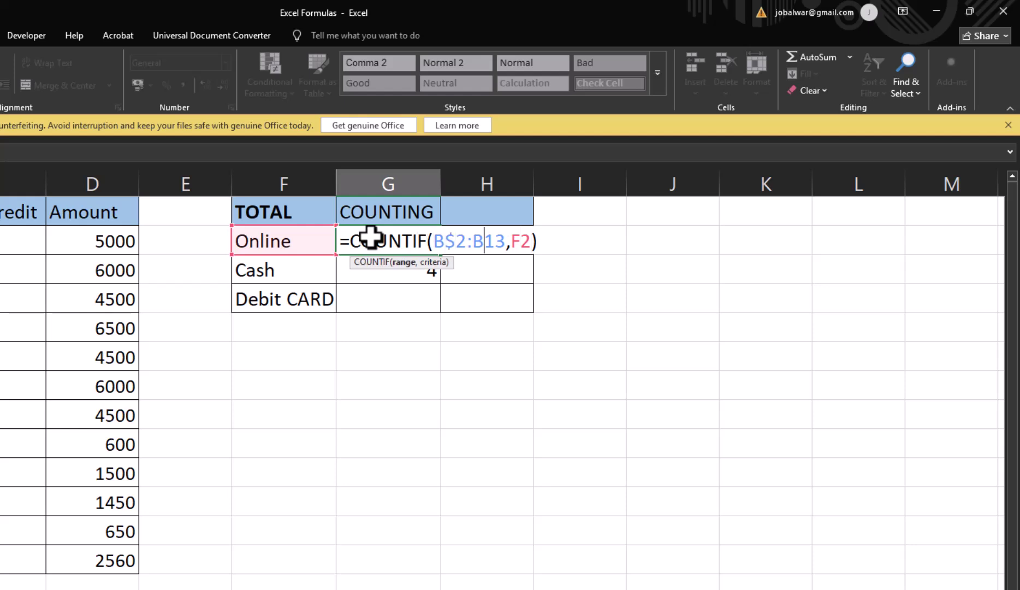
text($)
key(ctrl+Return)
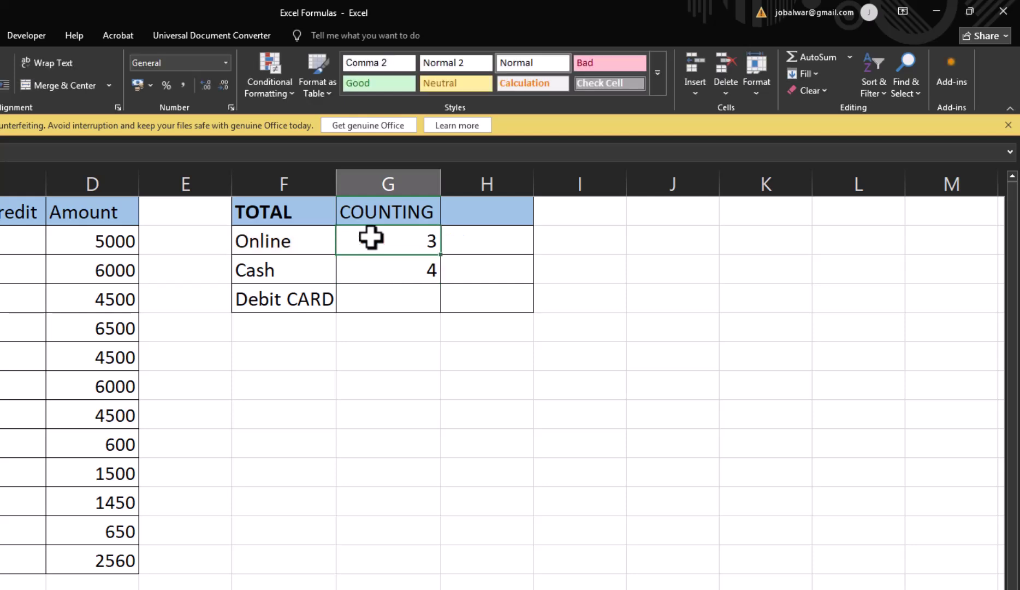
Step: Copy the locked formula into G3:G4, giving Online 3, Cash 5, Debit CARD 4
key(ctrl+c)
key(Down)
key(shift+Down)
key(ctrl+v)
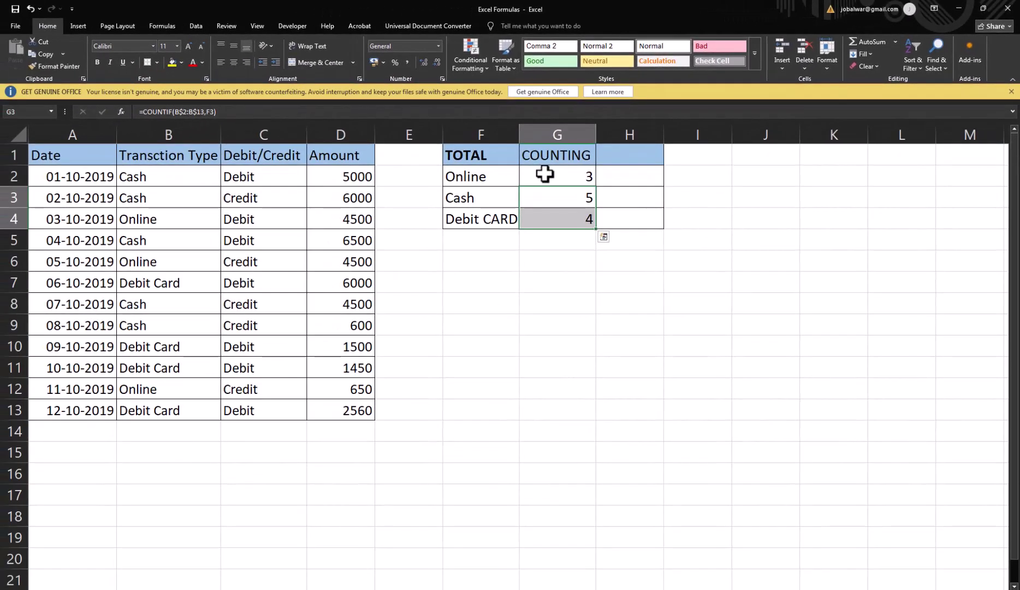
click(544, 173)
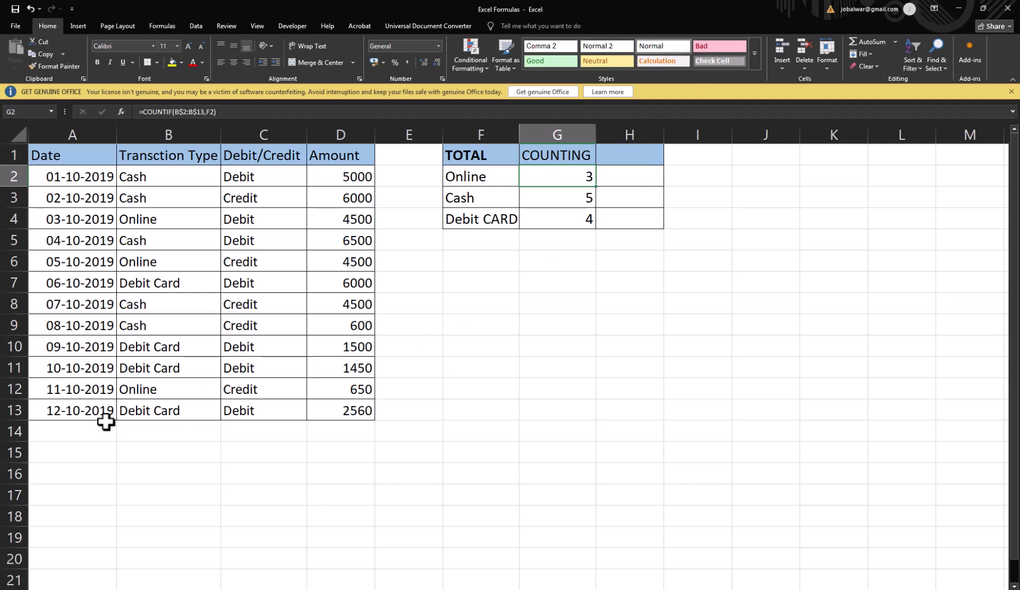
Step: Start a date in A14 and undo a stray 0 entered in A15
click(81, 425)
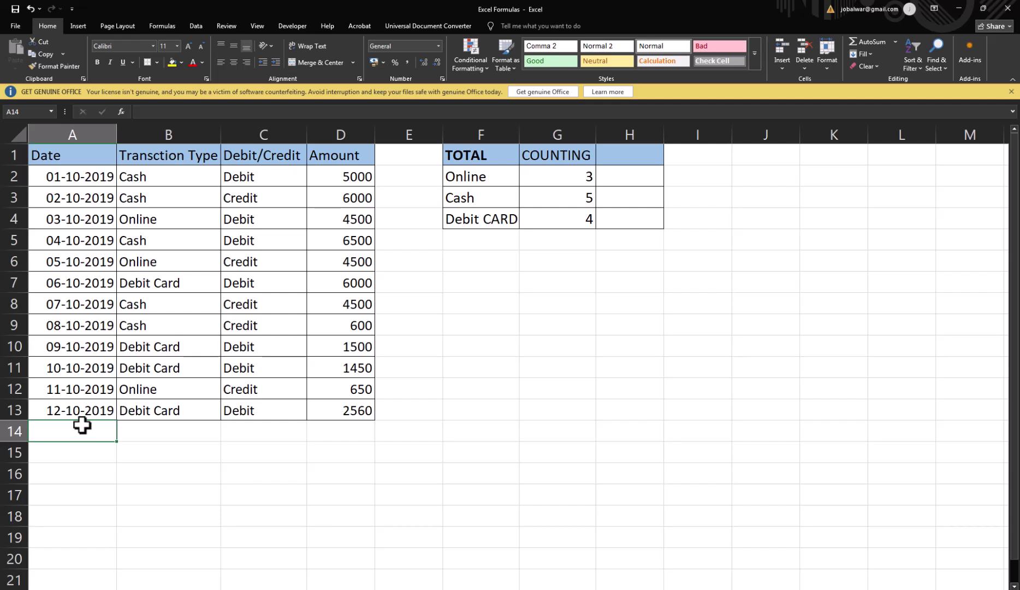
text(12-)
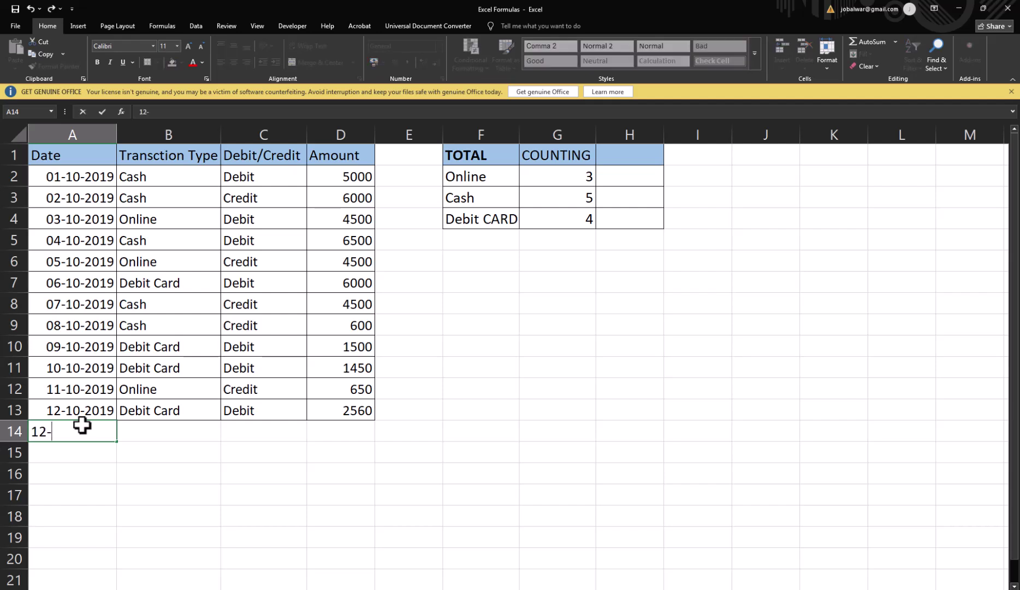
key(BackSpace)
key(BackSpace)
text(5-1-)
key(Return)
text(0)
click(82, 425)
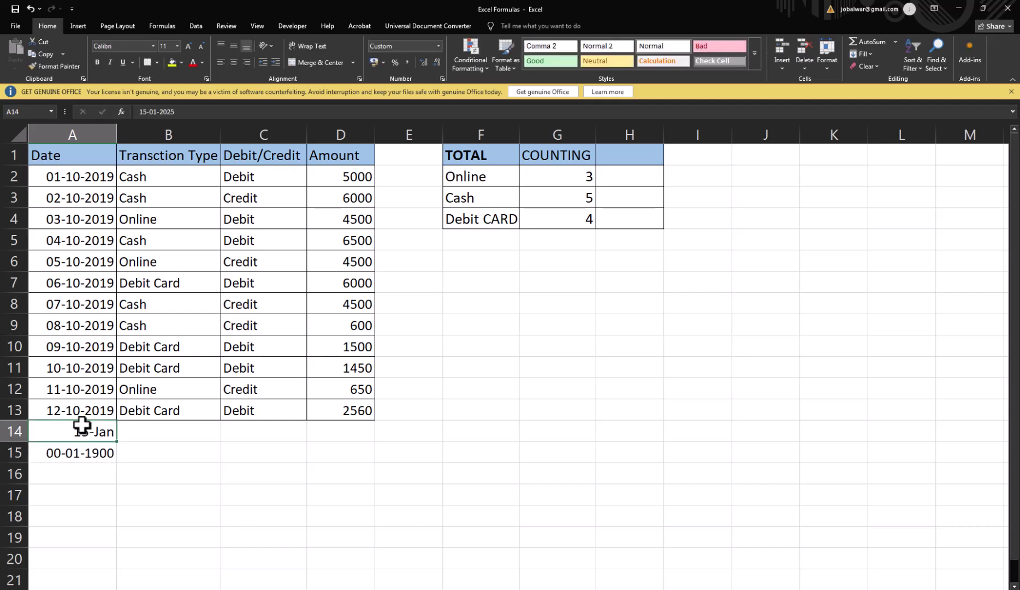
key(ctrl+z)
Step: Enter the date 15-10-2019 in A14 by copying A13's date and fixing the day
text(15-10-201)
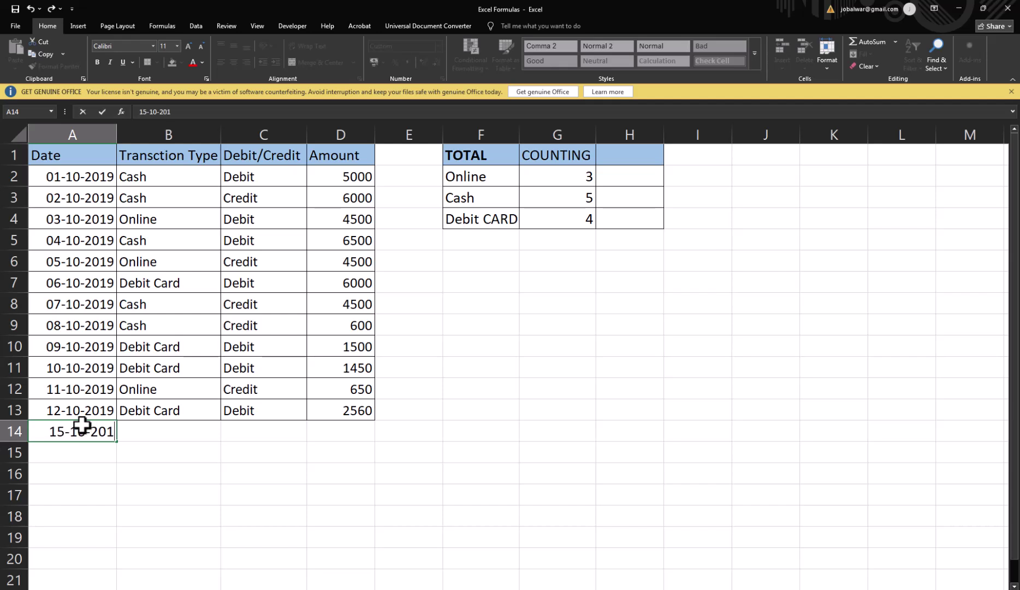
text(9)
key(Tab)
key(Left)
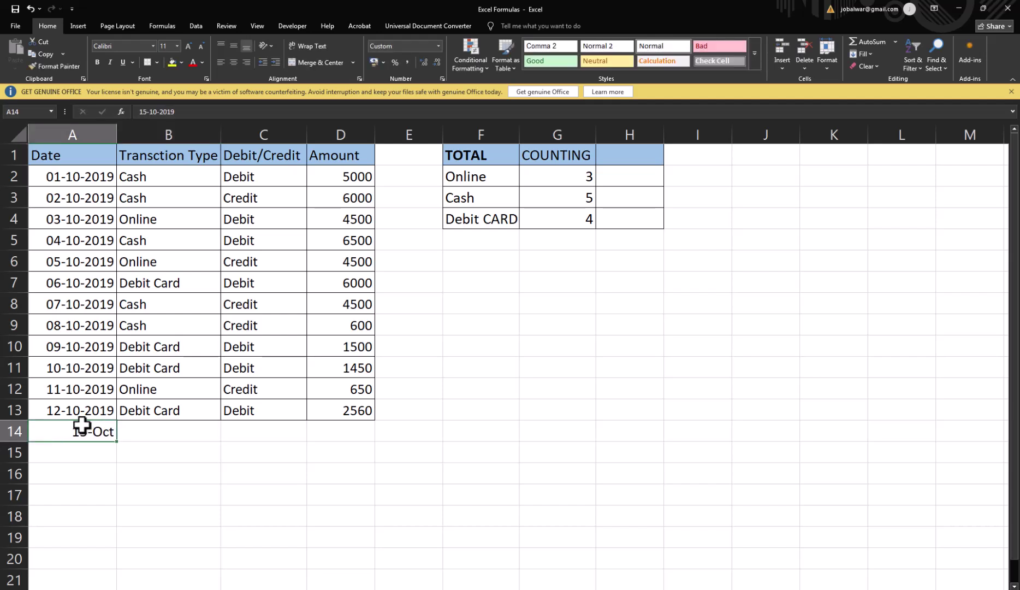
key(Up)
key(ctrl+c)
key(Down)
key(ctrl+v)
key(F2)
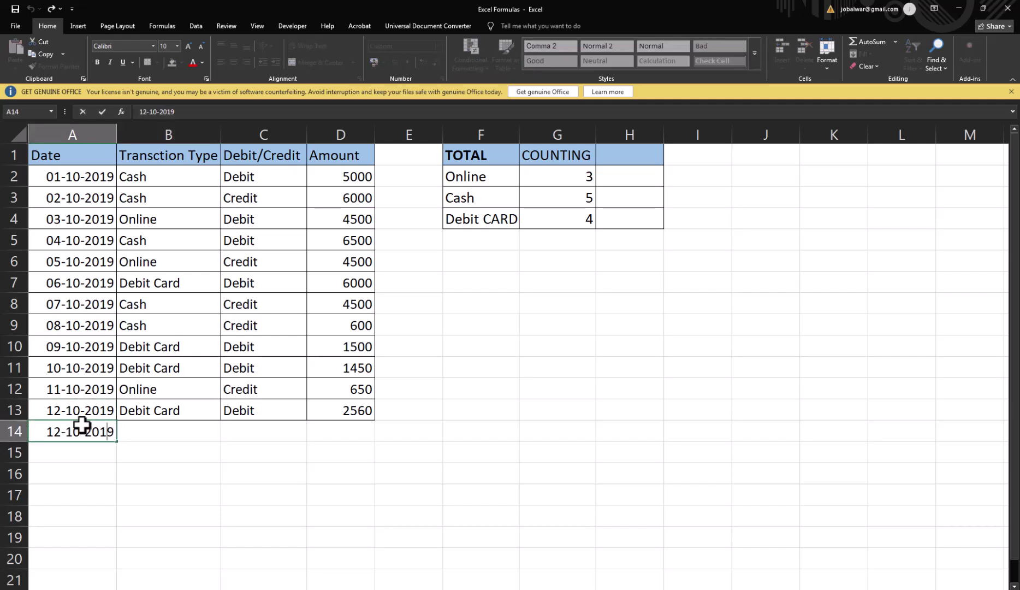
key(Left)
key(Left)
key(Left)
key(Left)
key(Left)
key(Left)
key(Left)
key(Left)
key(BackSpace)
text(5)
key(Tab)
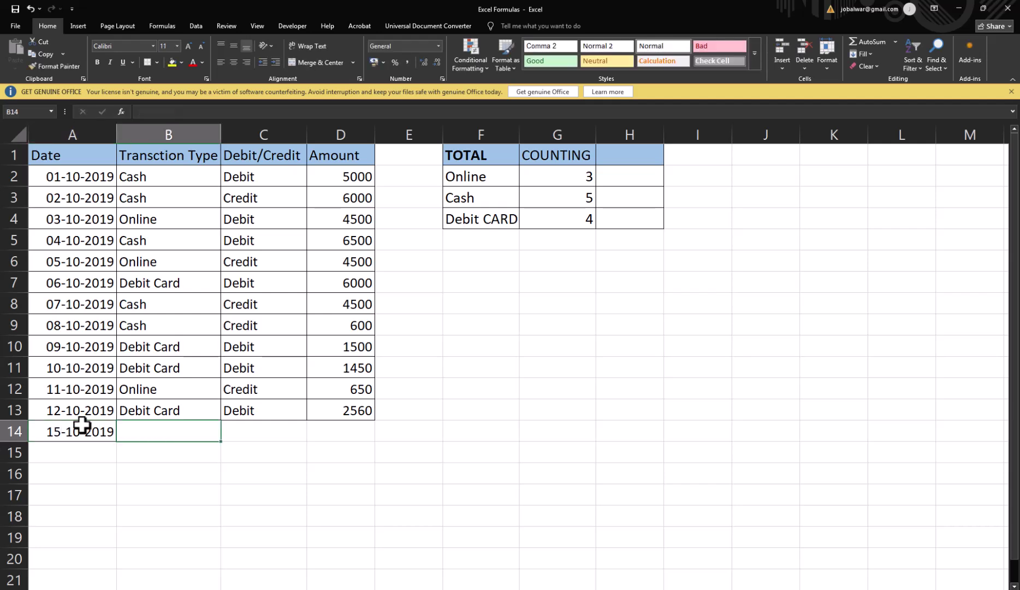
Step: Fill B14:D14 with Cash, Debit and 1000
text(Cash)
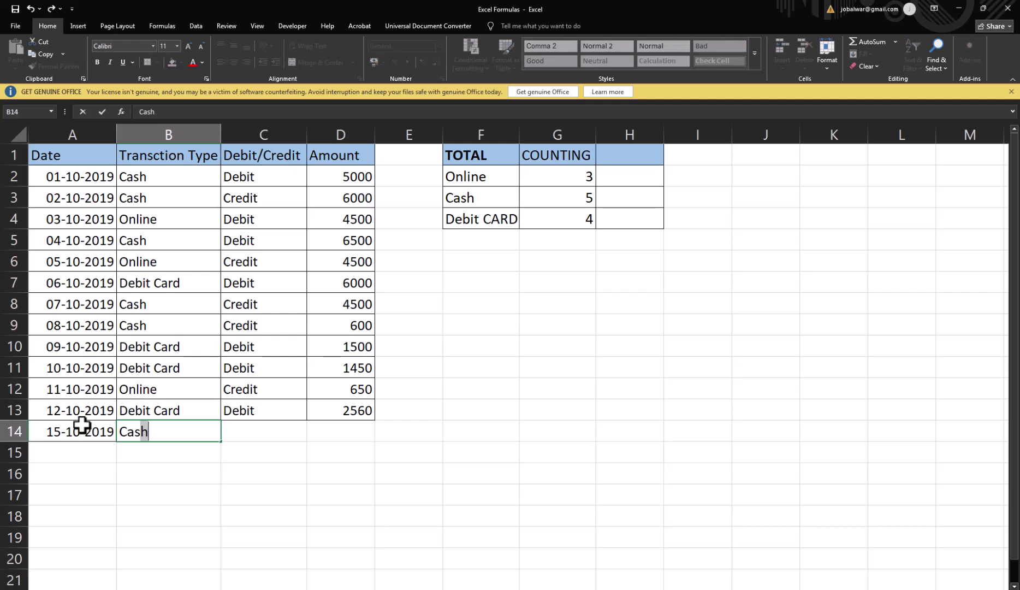
key(Tab)
text(Debit)
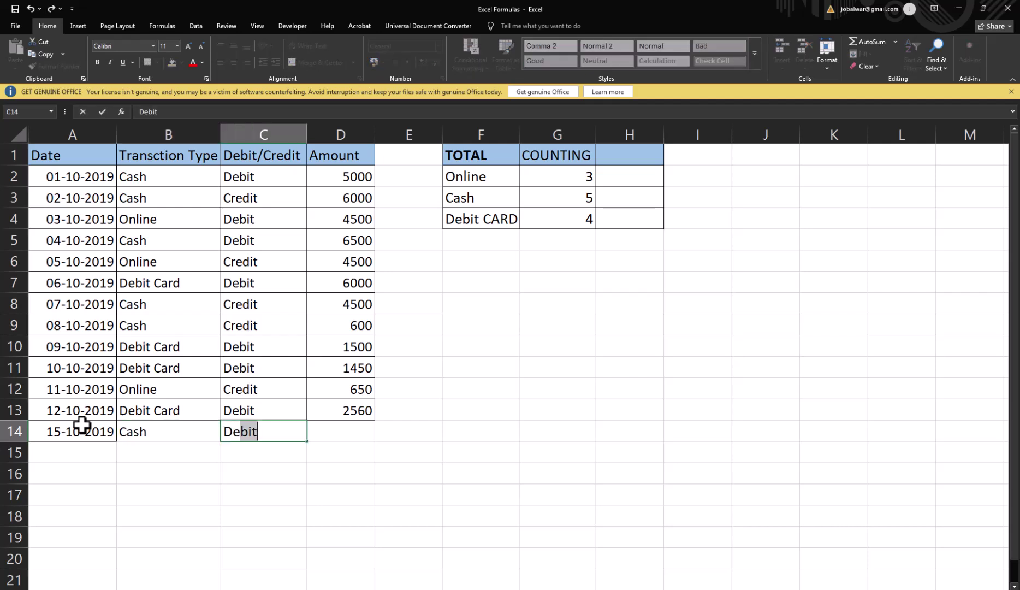
key(Tab)
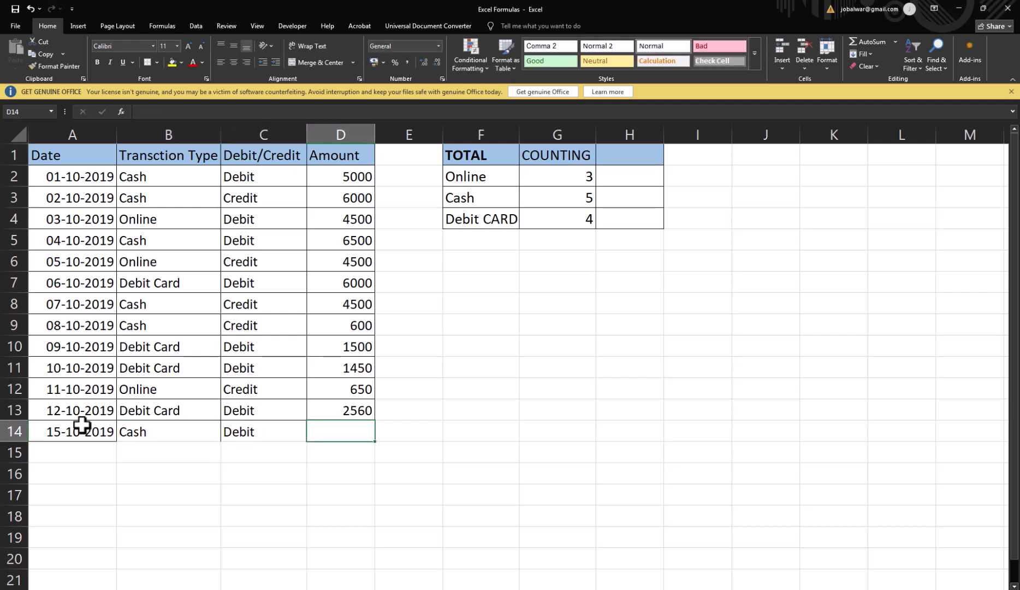
text(1000)
key(Return)
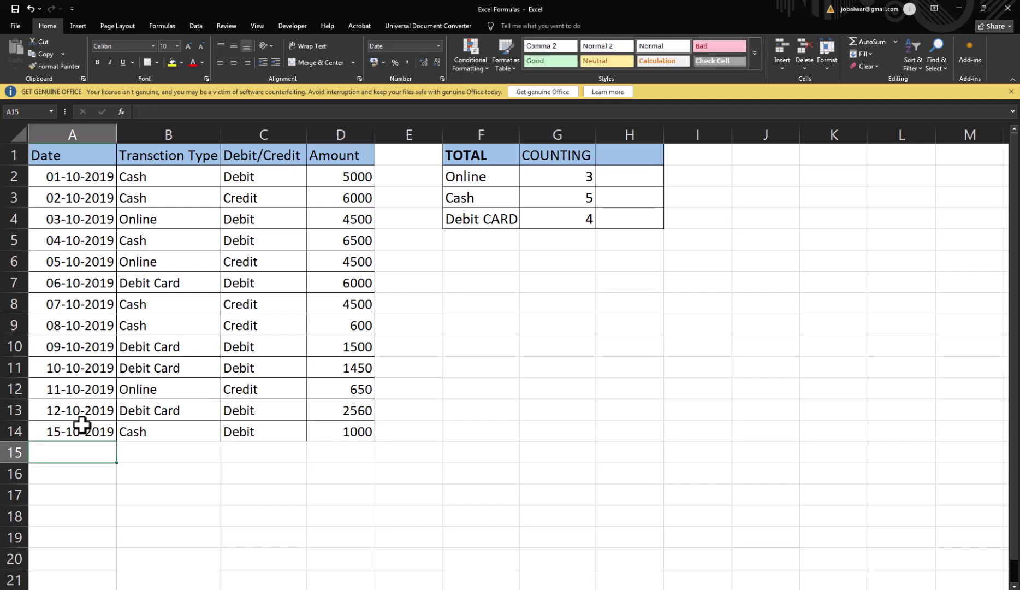
click(82, 425)
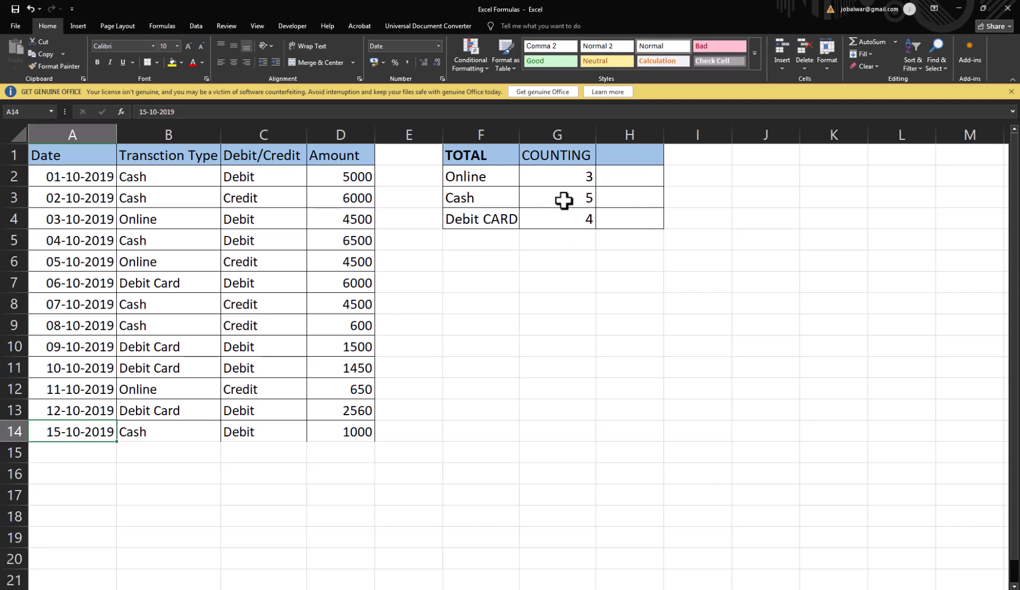
click(558, 179)
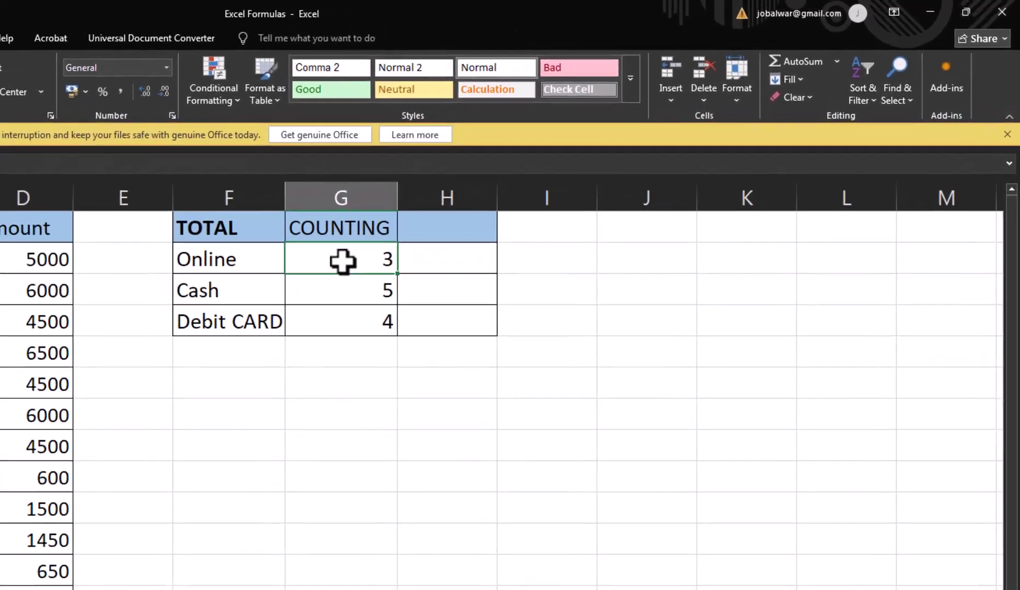
double_click(343, 261)
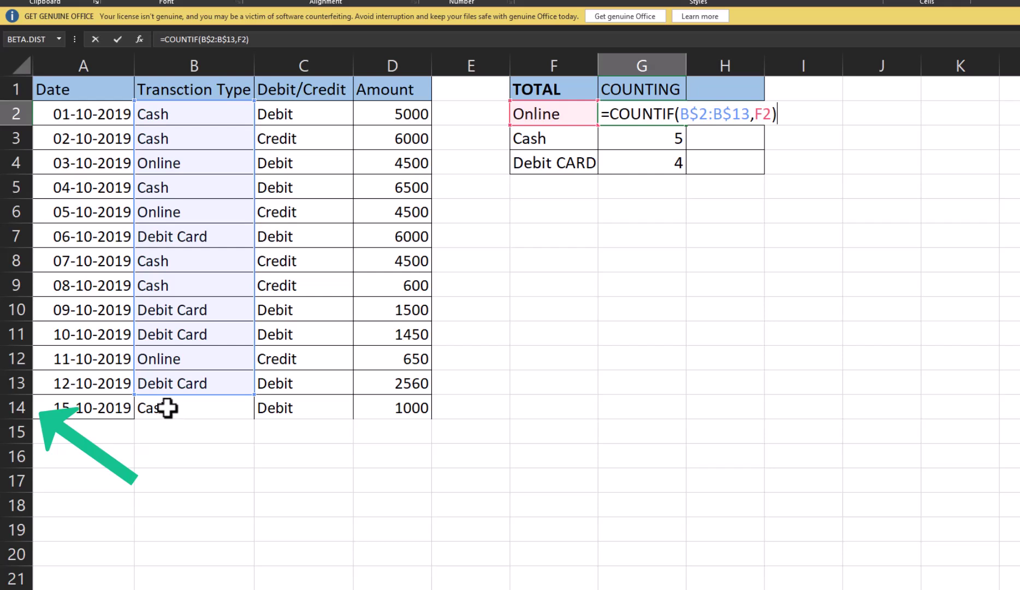
drag(44, 410, 425, 411)
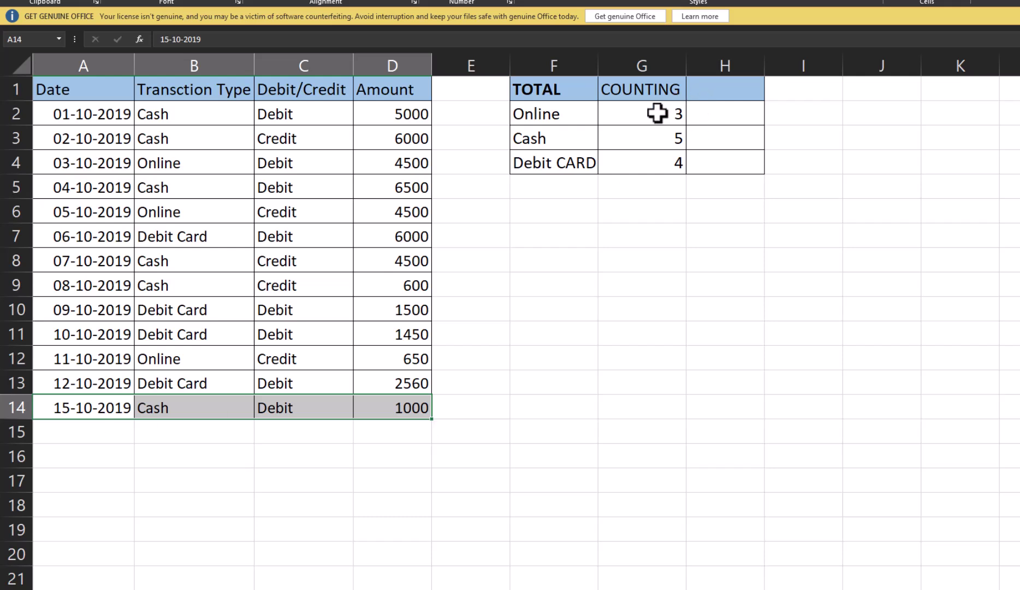
drag(657, 113, 664, 162)
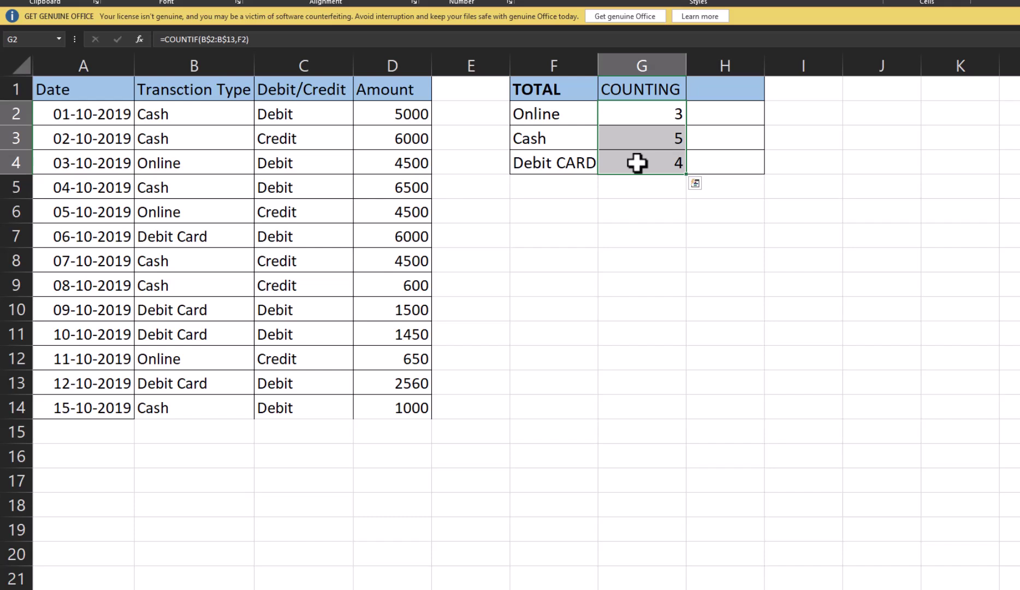
click(655, 116)
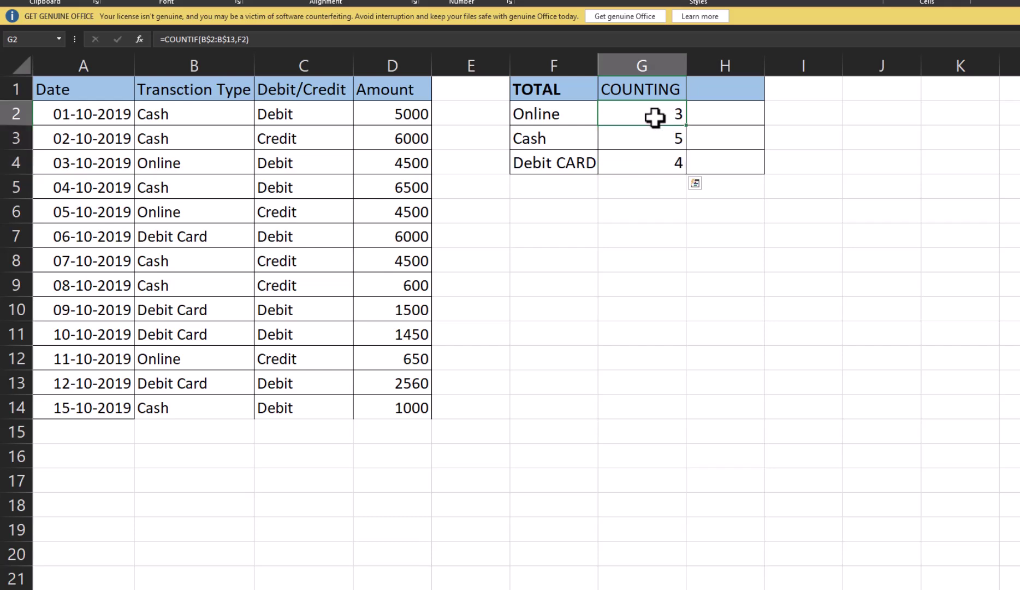
double_click(655, 115)
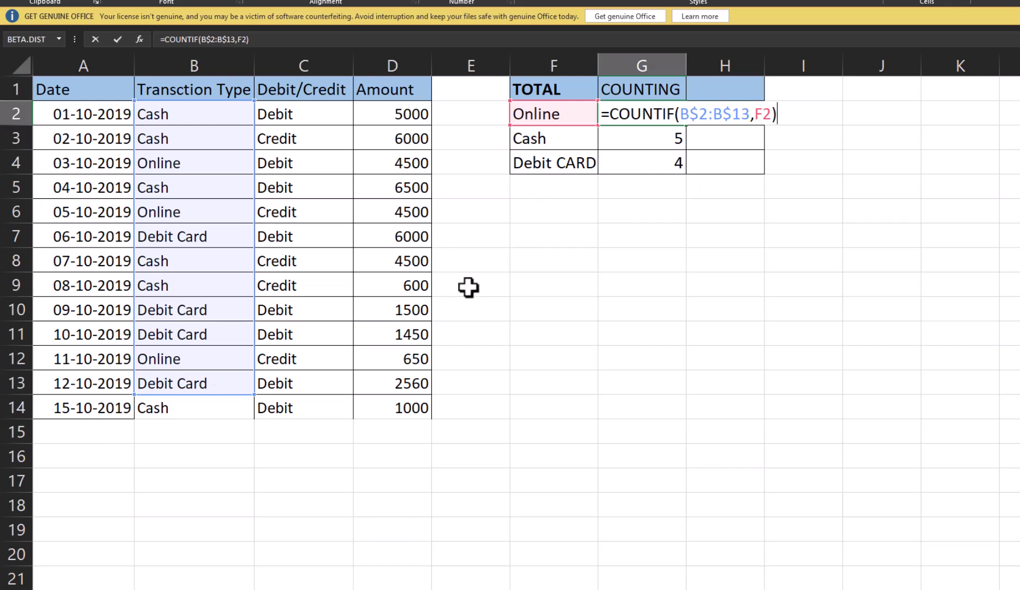
key(ctrl+Return)
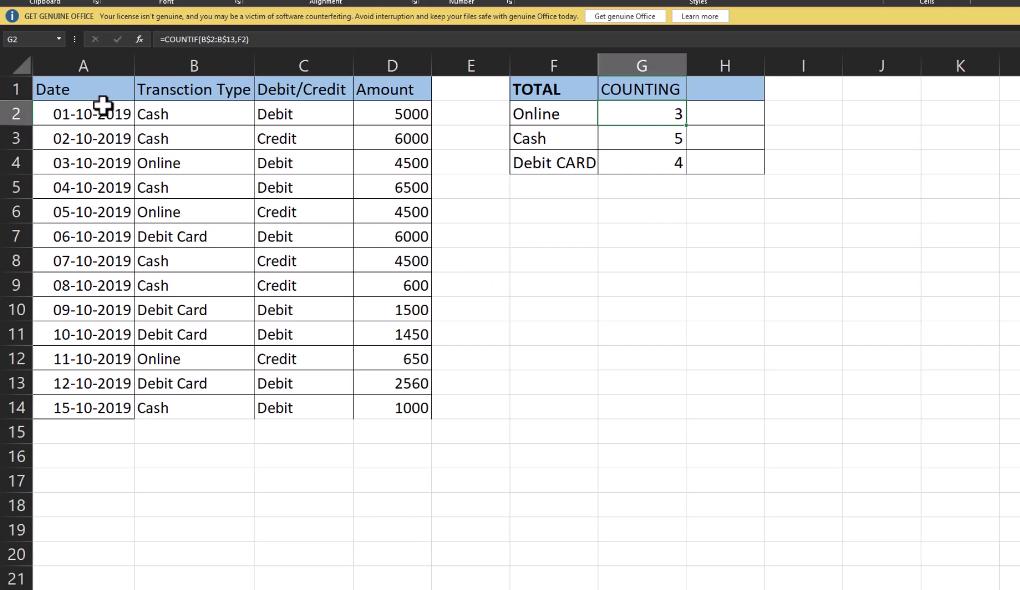
Step: Copy the transaction data A1:D14 and paste it at F8
drag(53, 88, 376, 404)
key(ctrl+c)
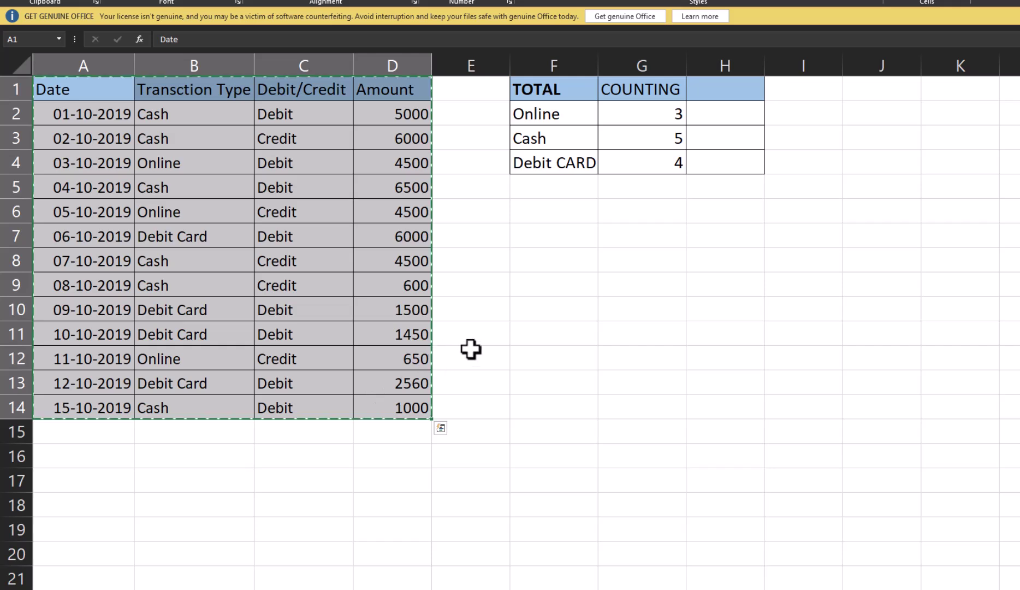
click(558, 254)
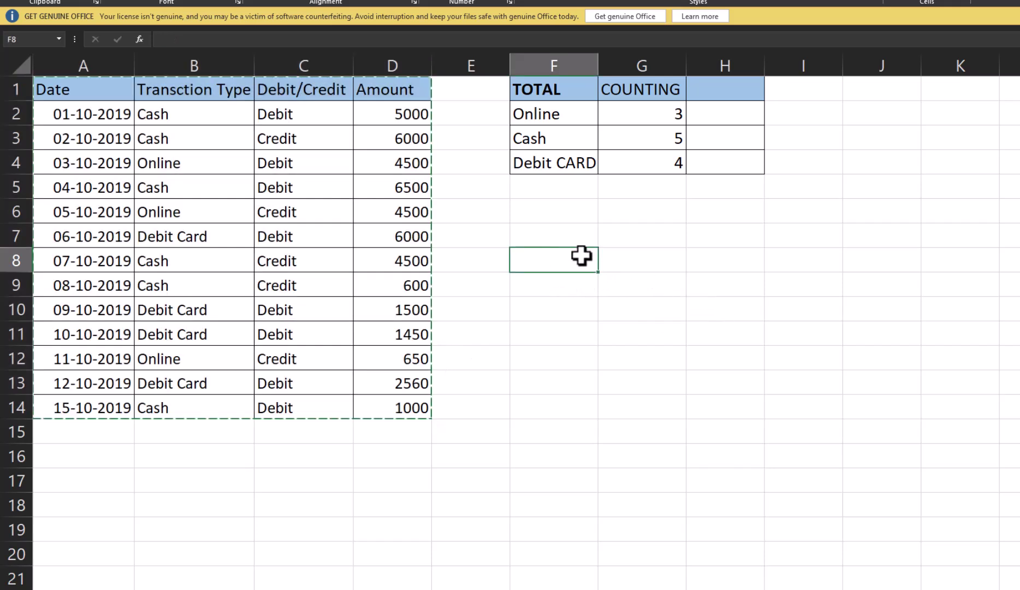
key(ctrl+v)
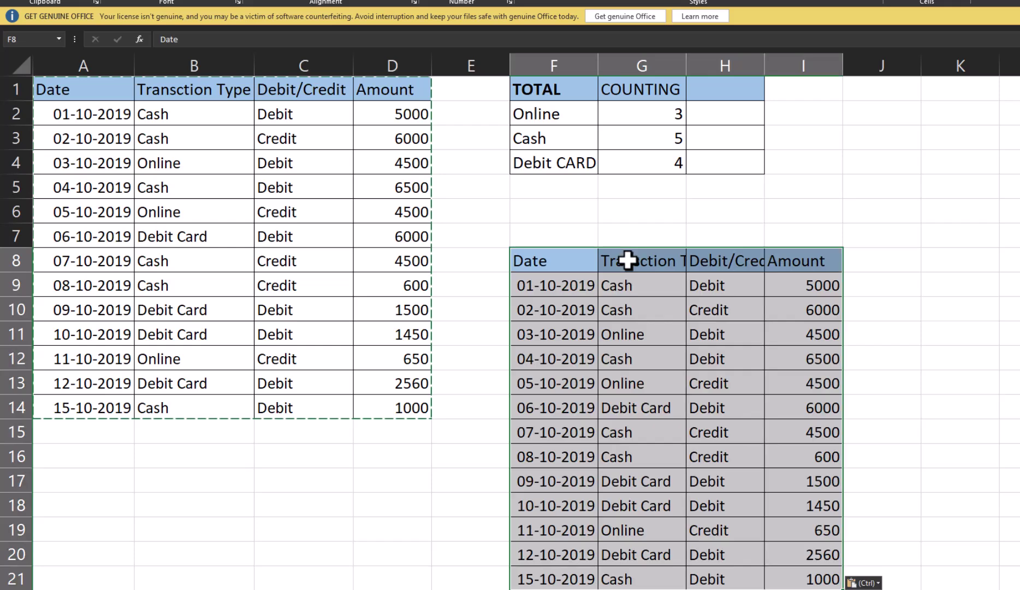
scroll(751, 307, down, 2)
scroll(822, 295, up, 1)
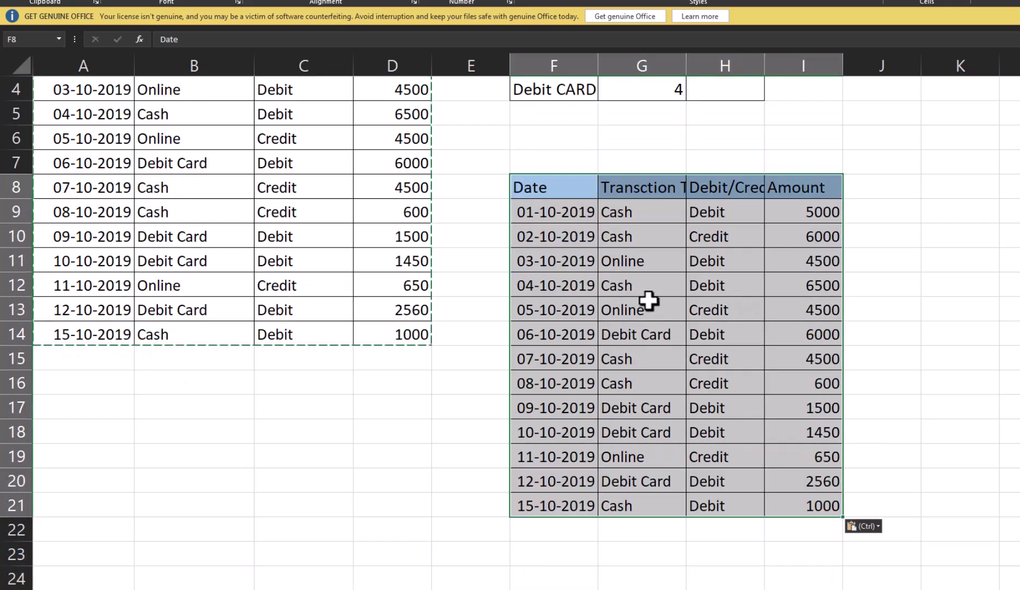
Step: Convert the pasted range into a table with headers
key(ctrl+t)
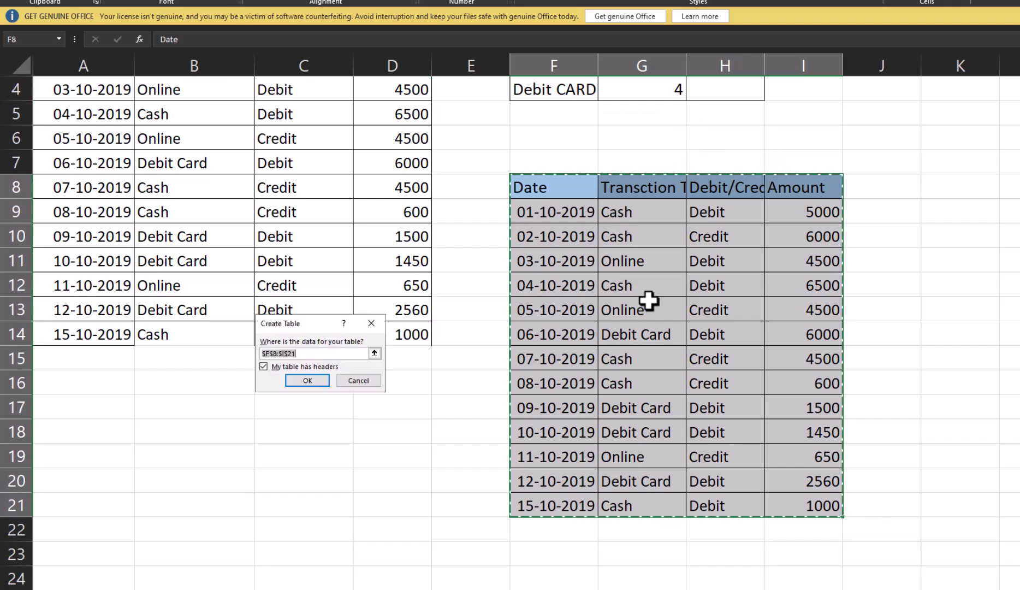
key(Return)
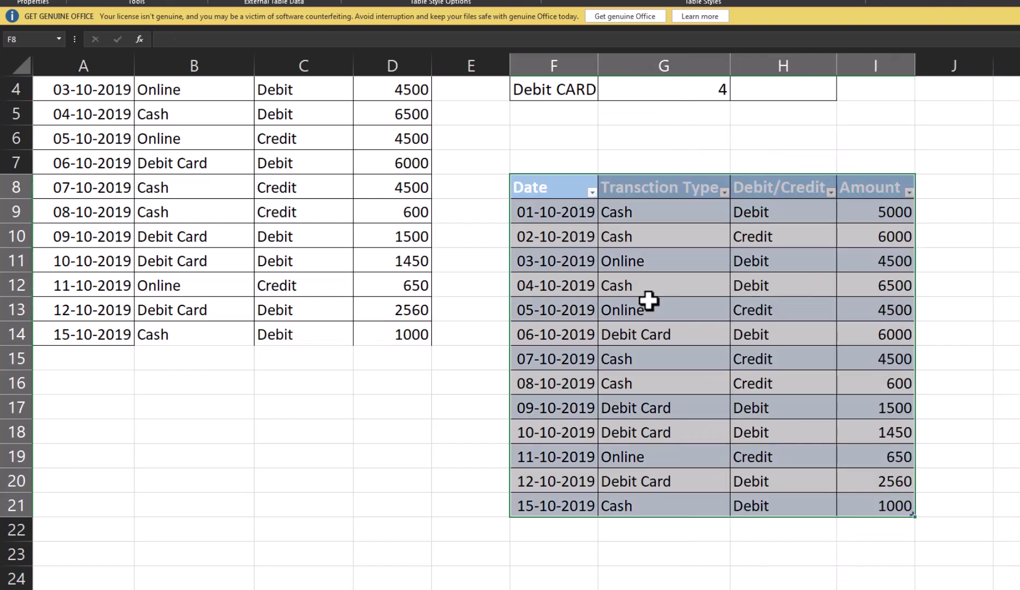
click(679, 256)
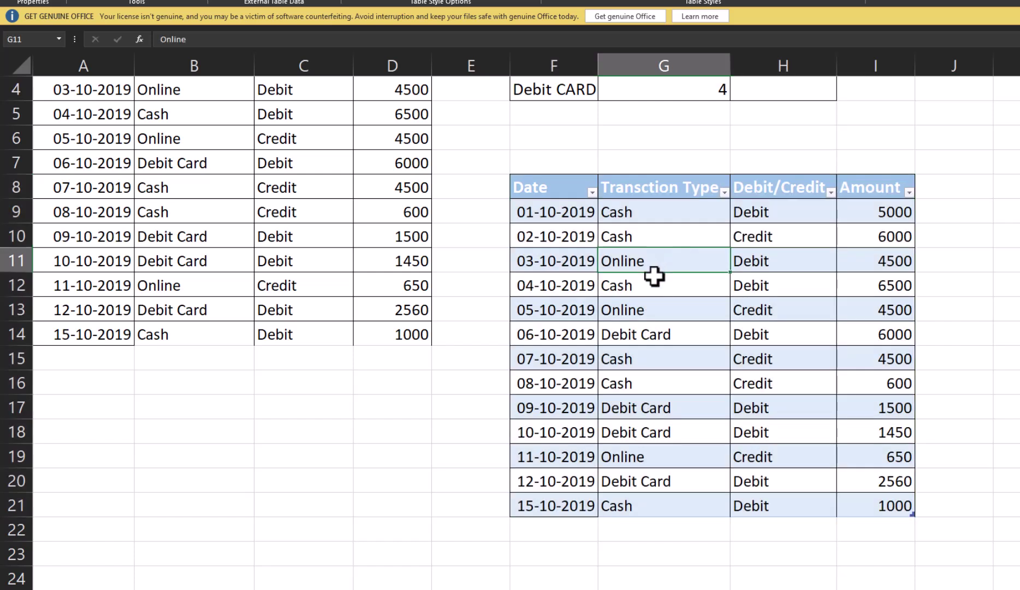
click(1011, 207)
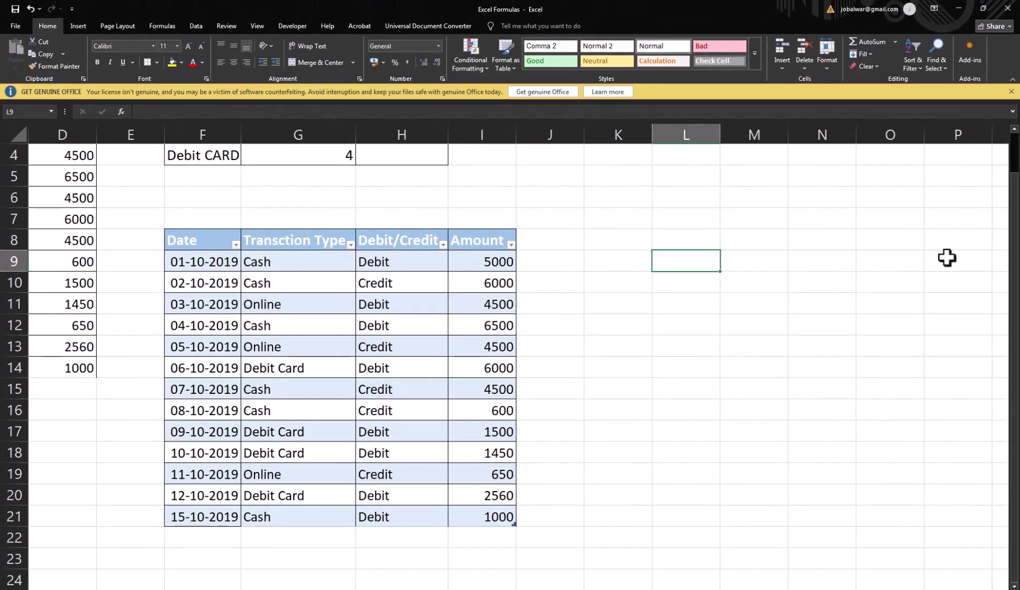
key(Left)
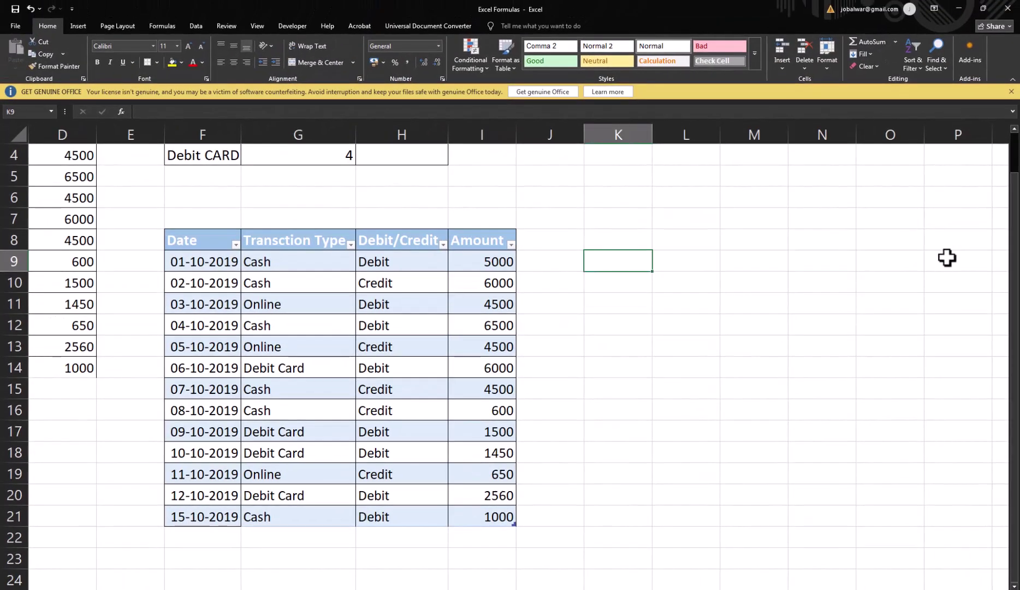
Step: Enter Cash in K9 and Online in K10
key(Up)
key(Up)
key(Up)
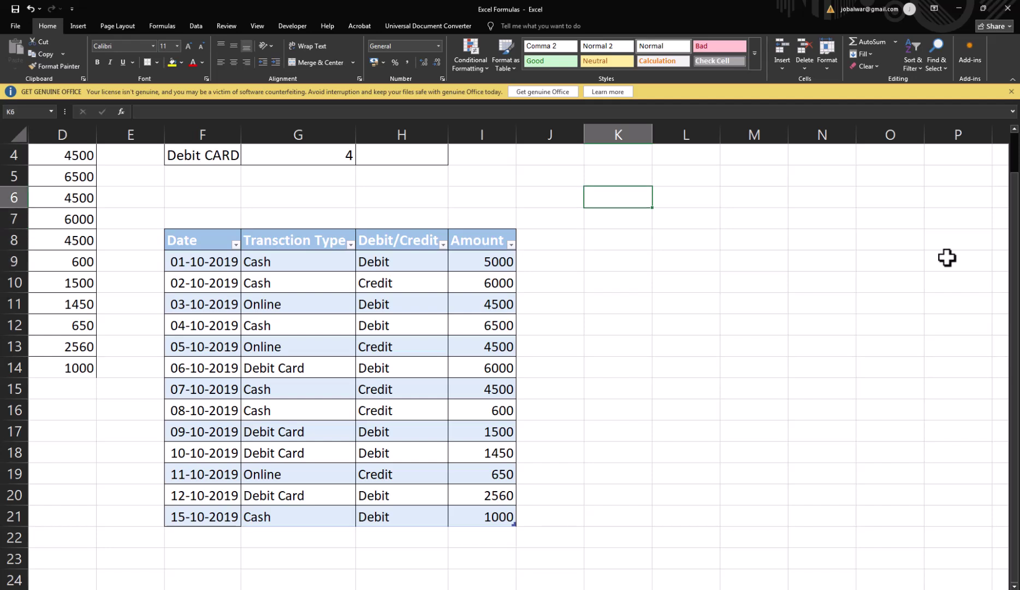
key(Down)
key(Down)
key(Down)
text(Cash)
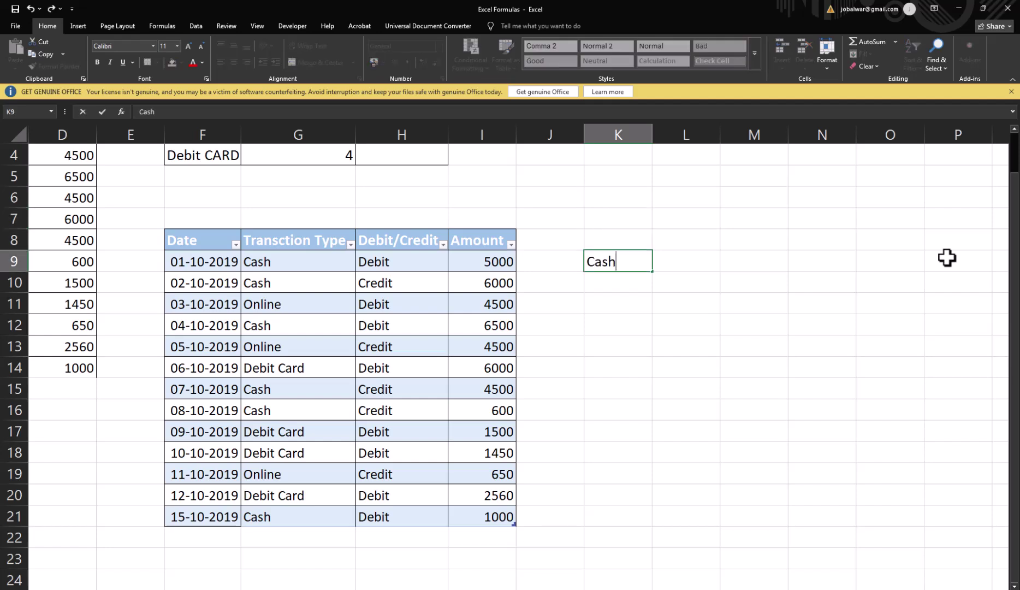
key(Return)
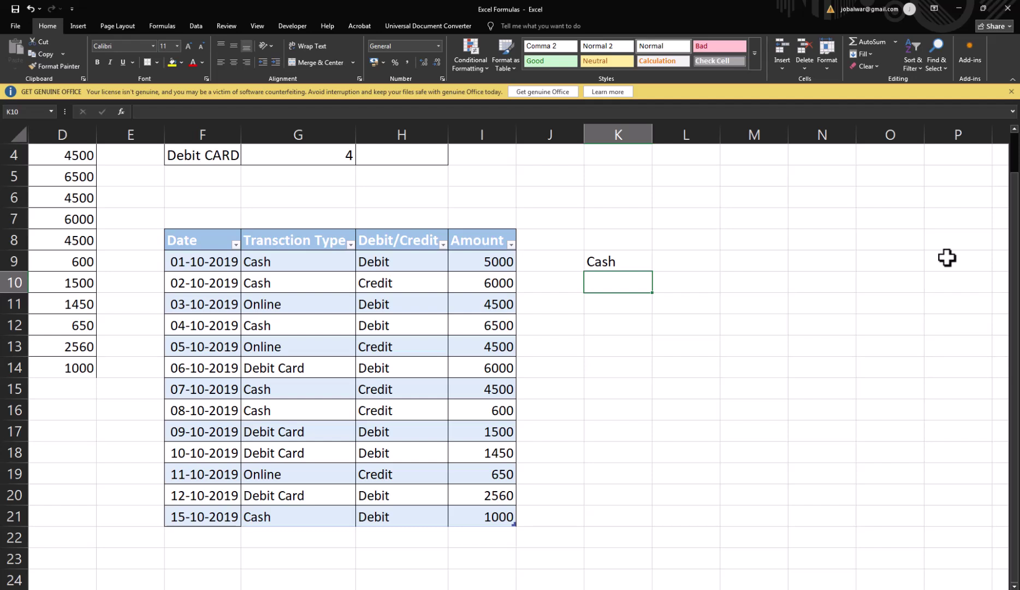
text(Onl)
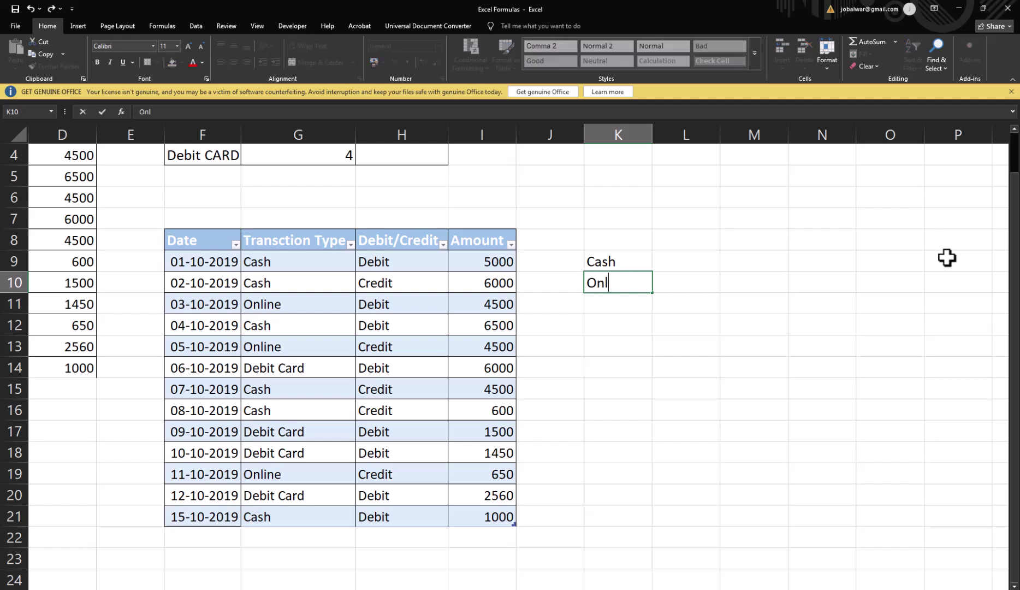
text(inme)
key(BackSpace)
key(BackSpace)
text(e)
key(Return)
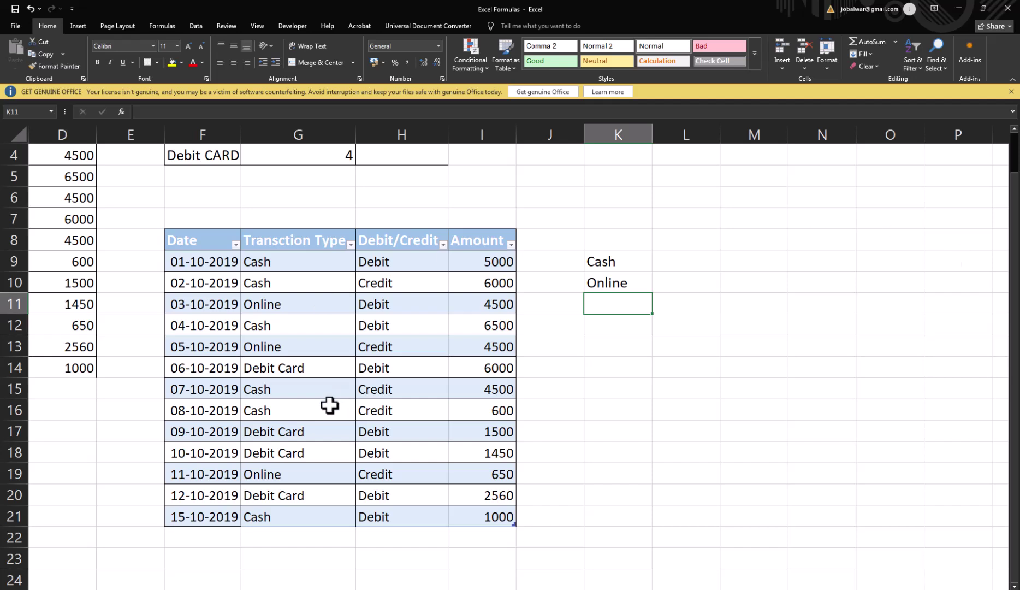
Step: Copy Debit Card from the table into K11 and begin a COUNTIF formula in L9
click(289, 367)
key(ctrl+c)
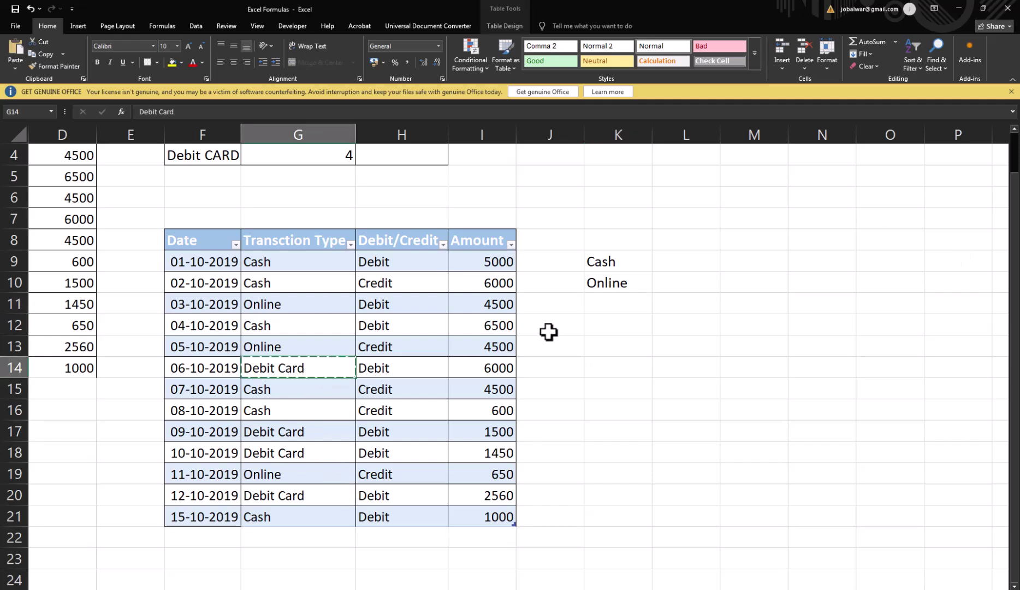
click(609, 306)
key(ctrl+v)
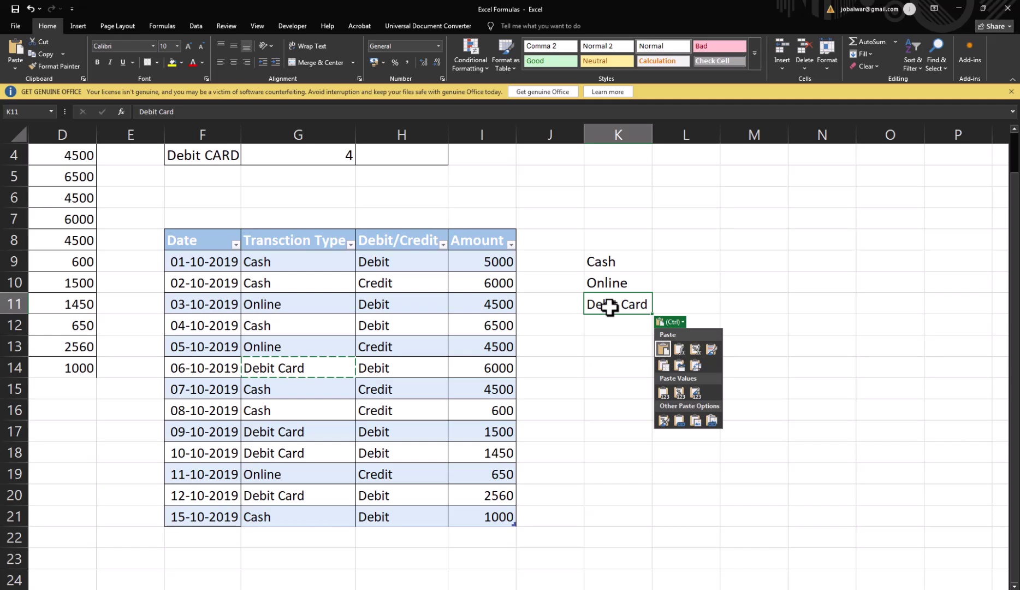
key(Up)
key(Up)
key(Right)
text(=countif)
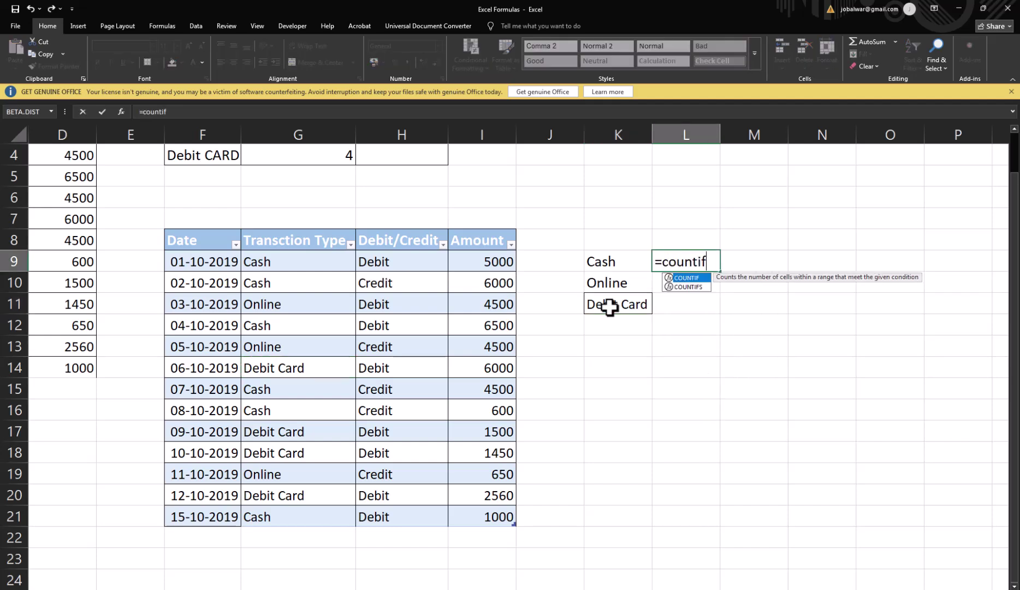
text(()
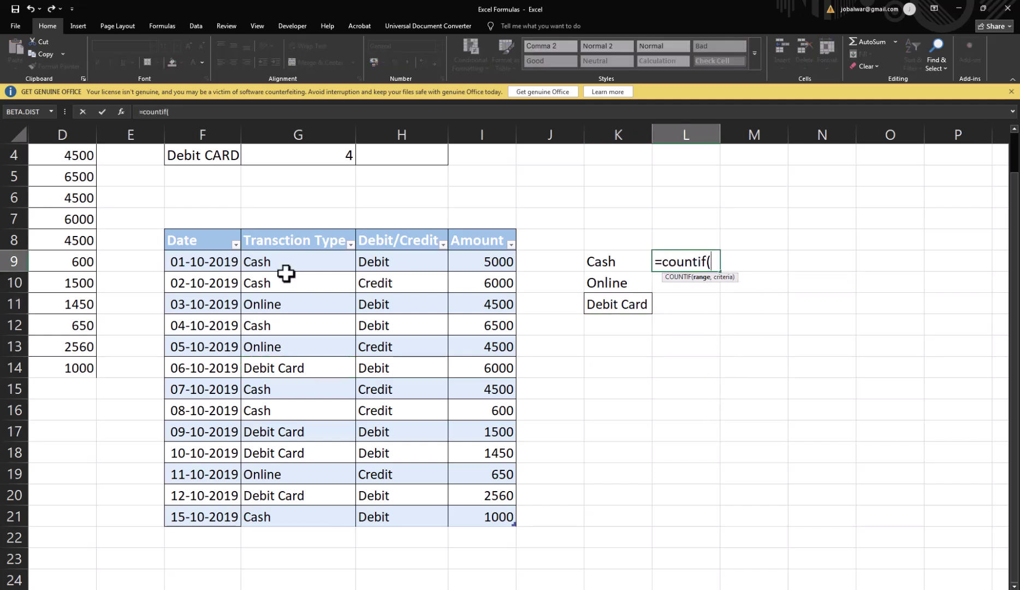
Step: Finish L9 as COUNTIF over the table's Transction Type column with K9 as criterion
drag(294, 262, 279, 516)
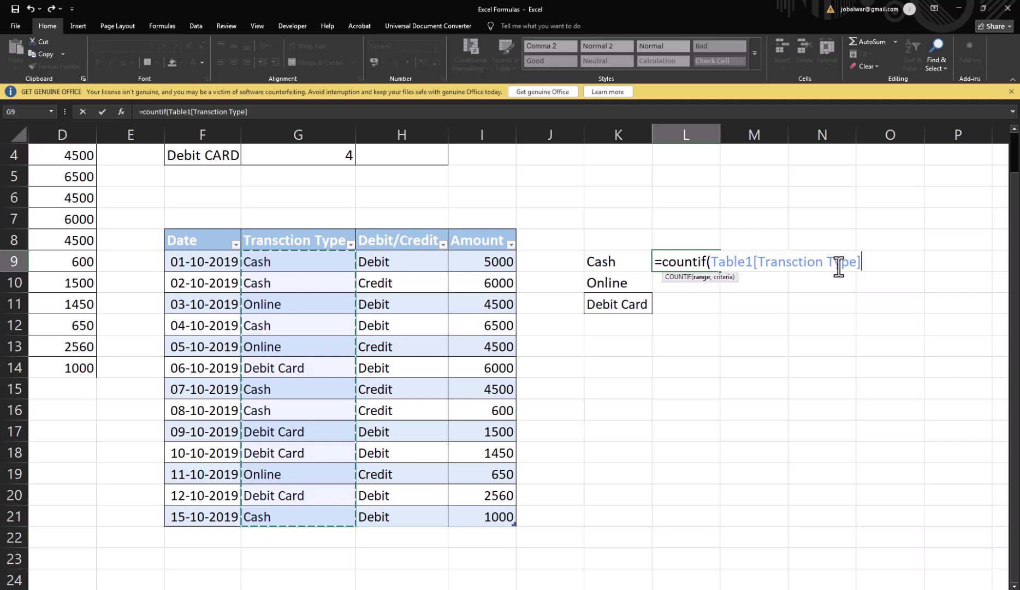
text(,)
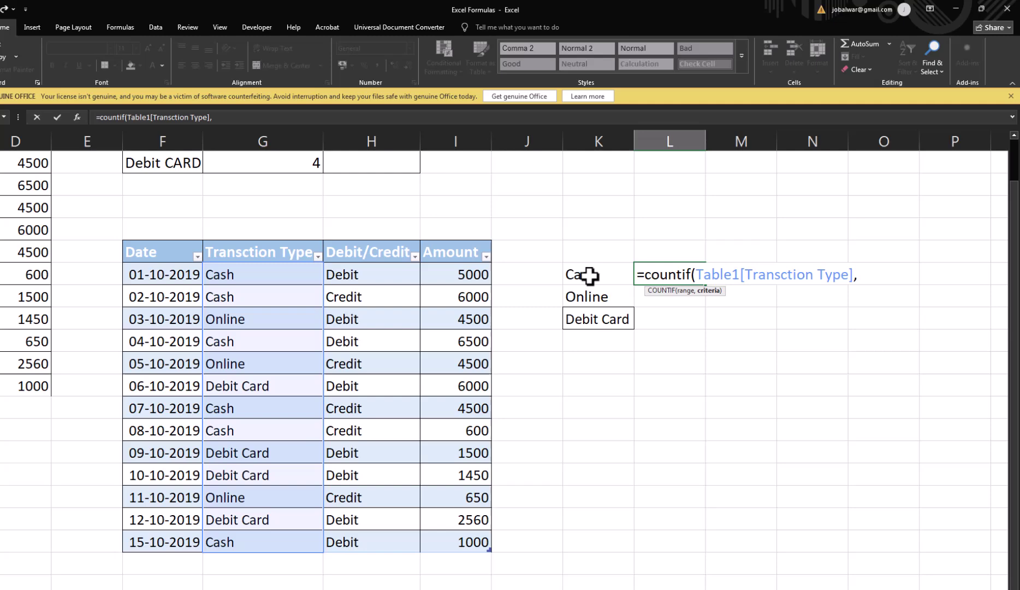
click(609, 263)
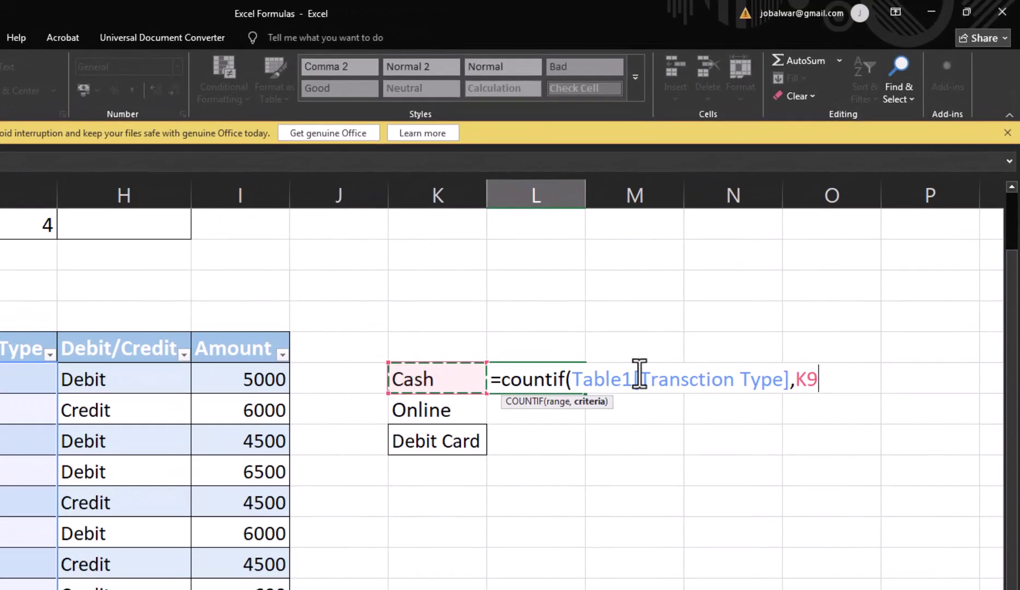
text())
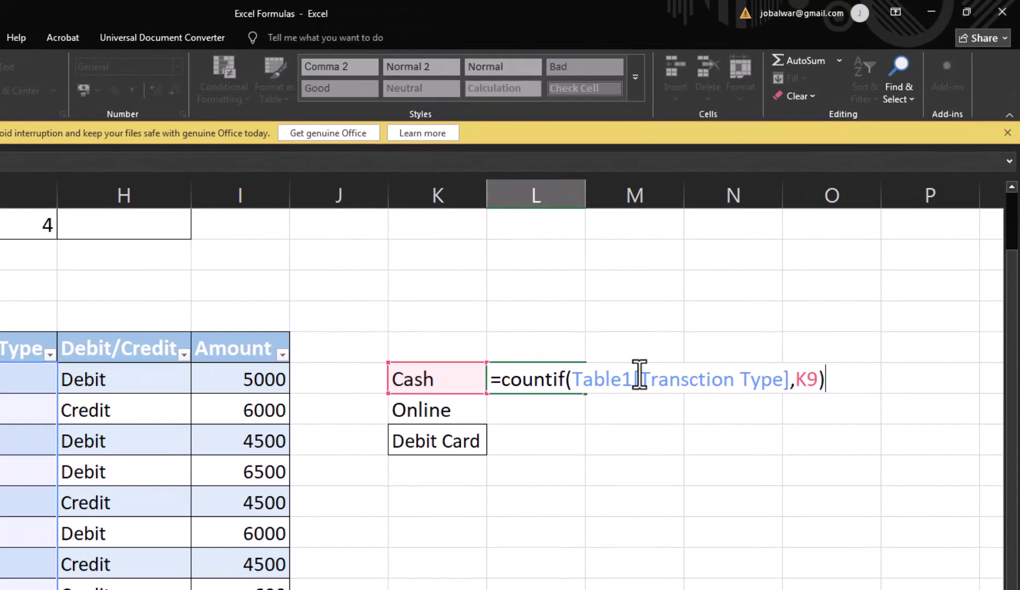
Step: Copy the L9 formula into L10:L11 for the Online and Debit Card counts
key(Up)
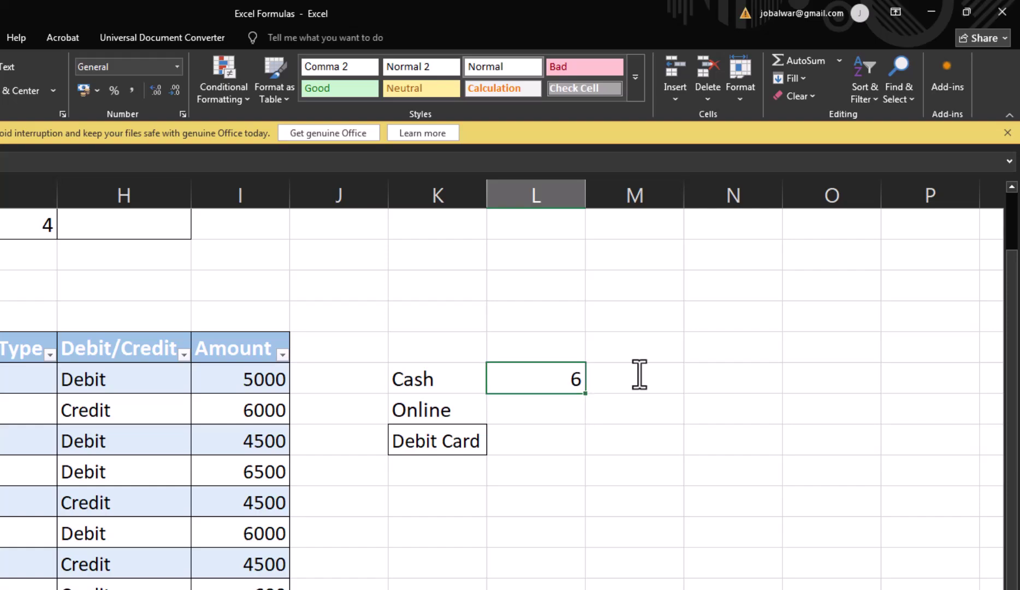
key(ctrl+c)
key(Down)
key(shift+Down)
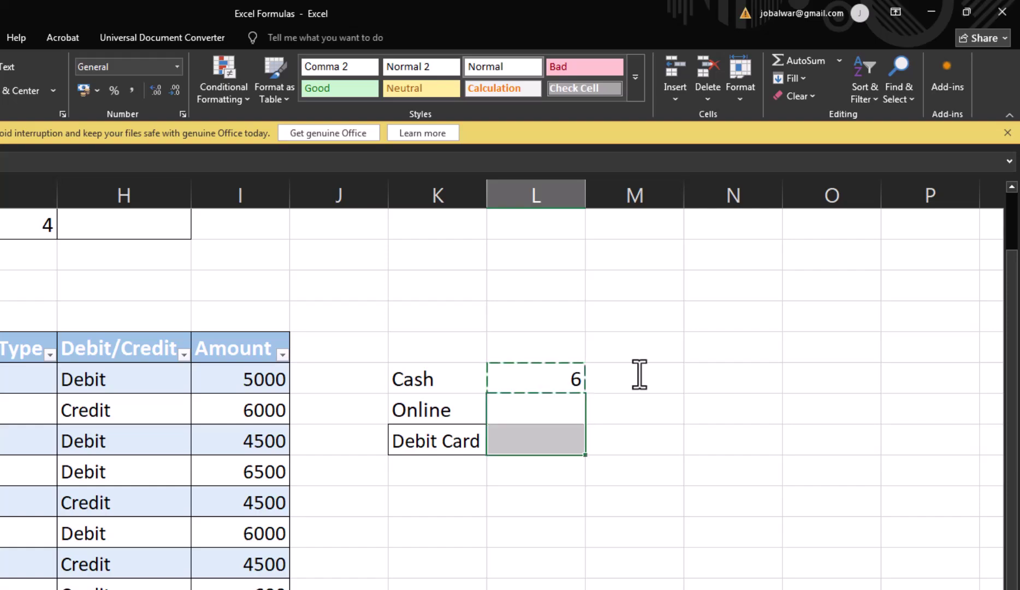
key(ctrl+v)
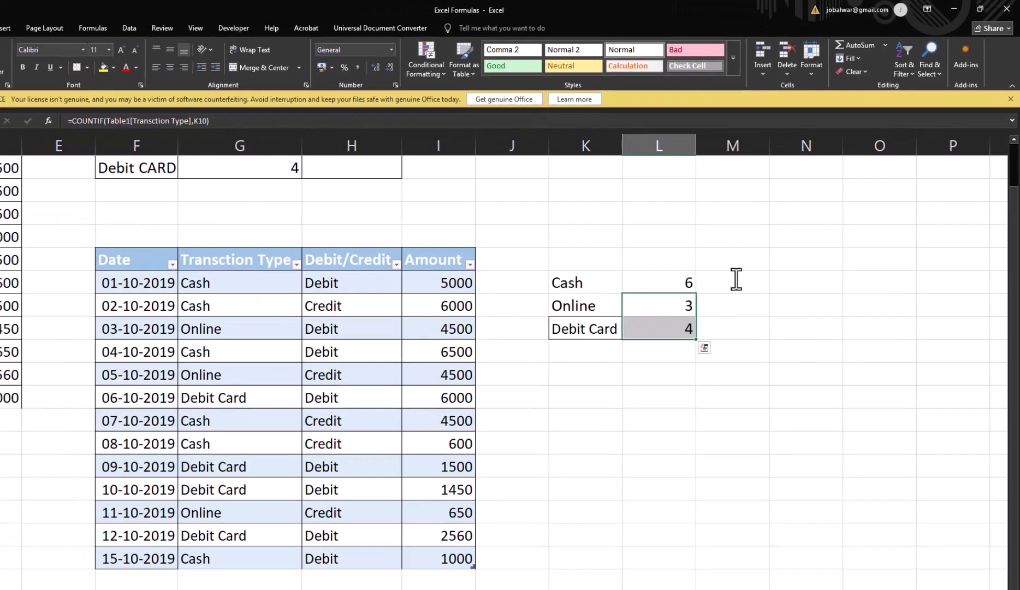
key(Up)
key(Down)
key(Down)
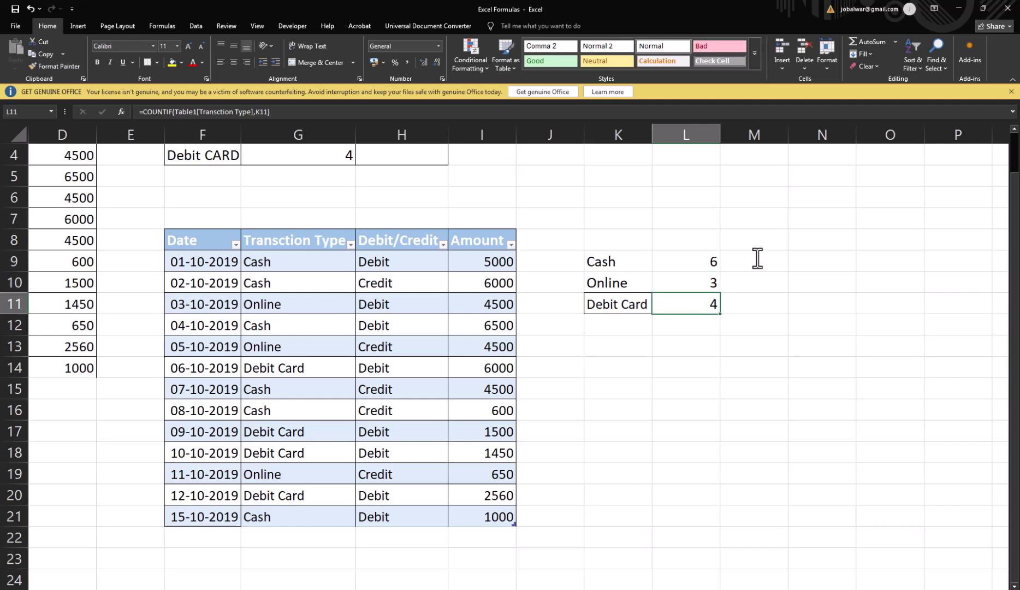
Step: Review the Online, Cash and Debit CARD count formulas in G2:G4
scroll(446, 293, up, 1)
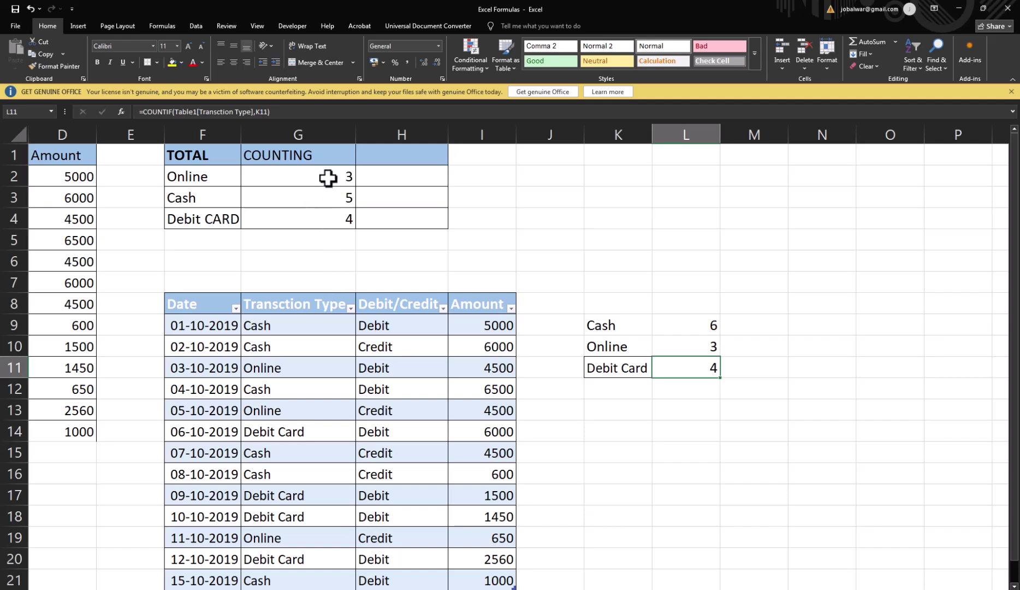
click(300, 180)
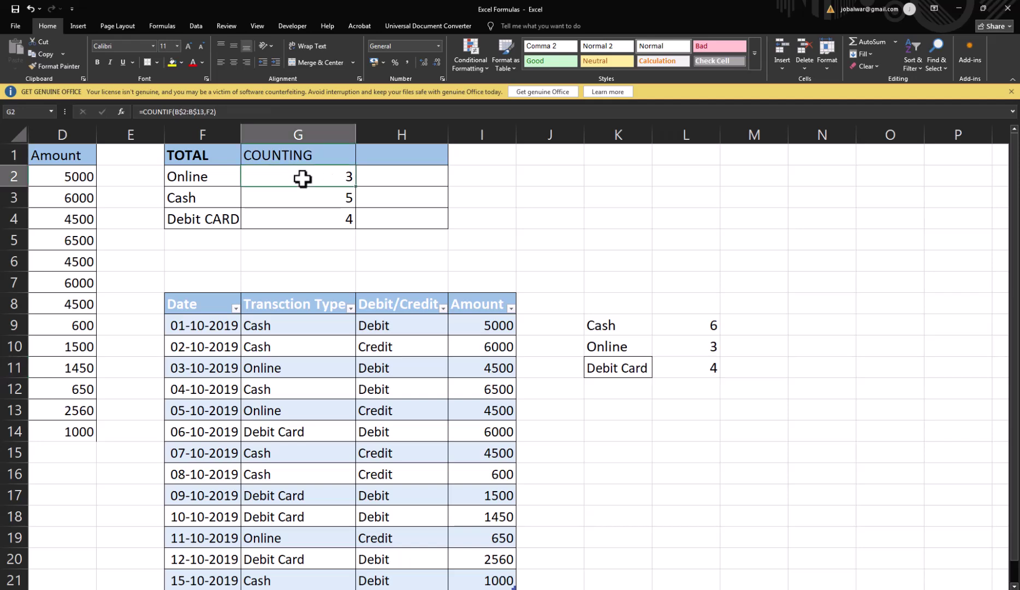
click(286, 202)
click(285, 221)
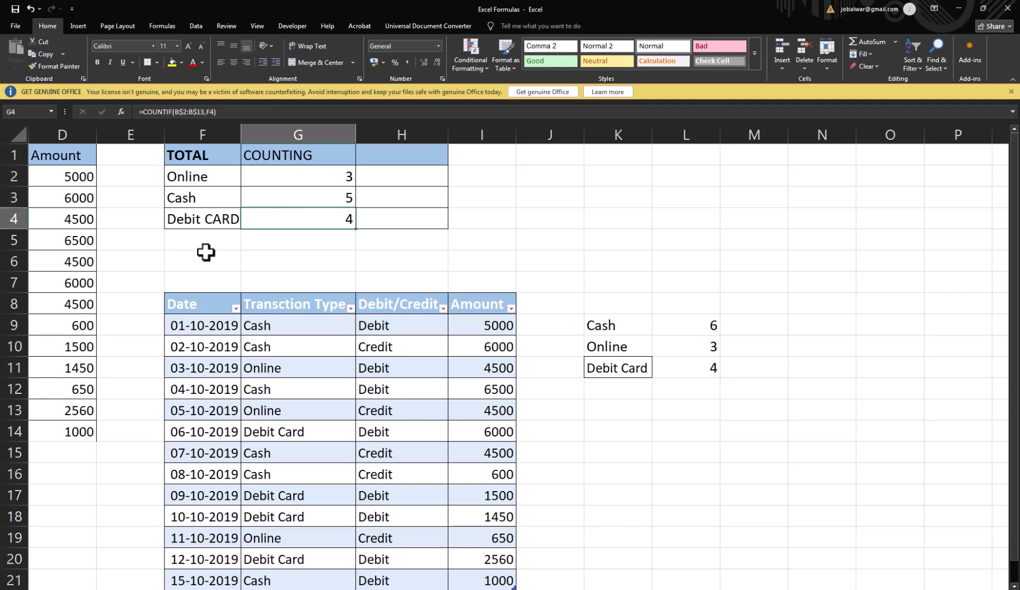
scroll(211, 415, down, 3)
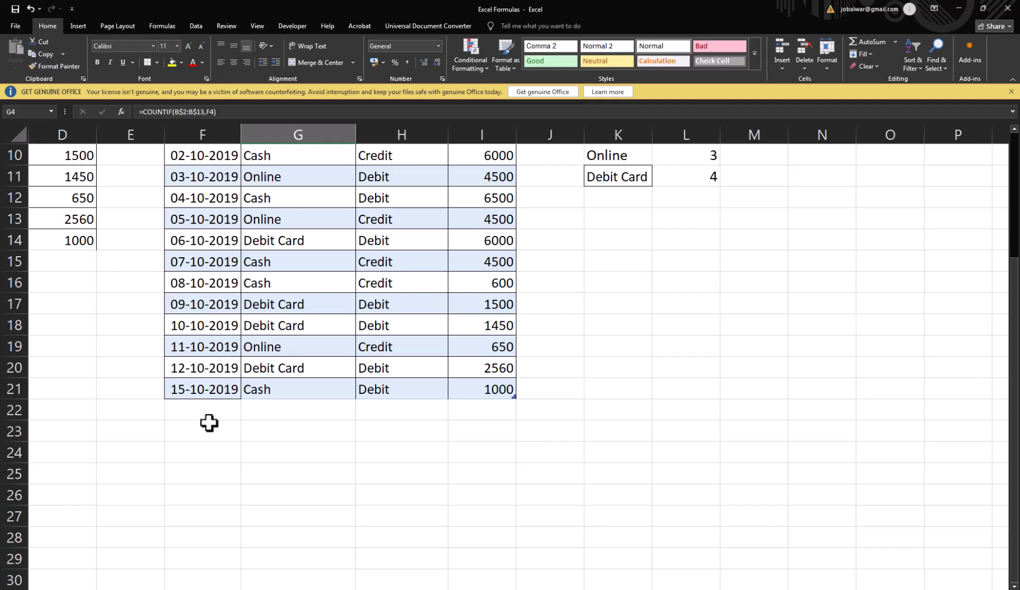
Step: Add the date 19-10-2019 in F22 by copying 12-10-2019 and changing the day
drag(208, 371, 396, 365)
key(shift+Right)
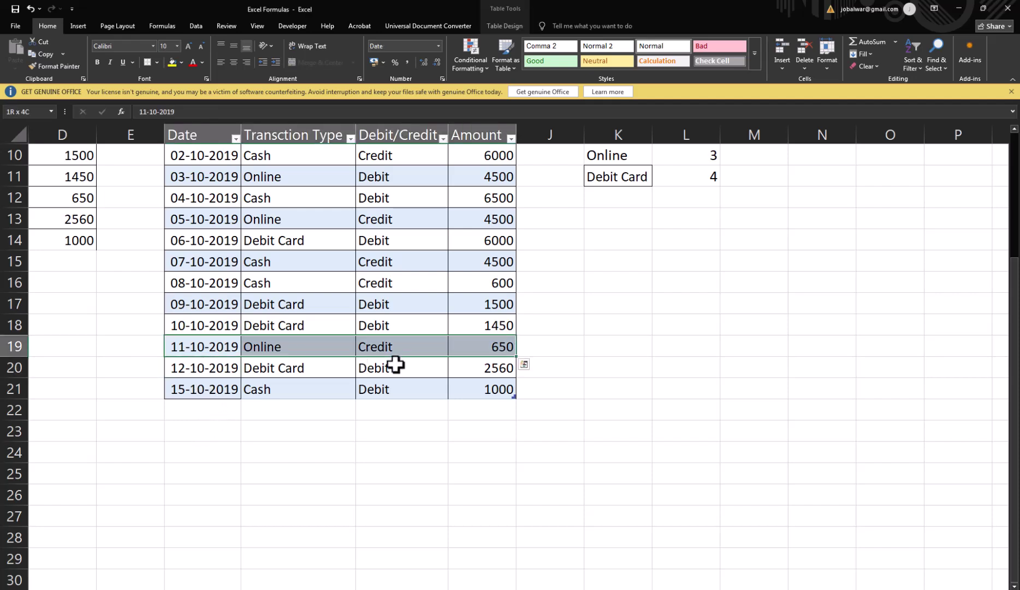
key(Down)
key(Down)
key(Down)
key(Up)
key(Up)
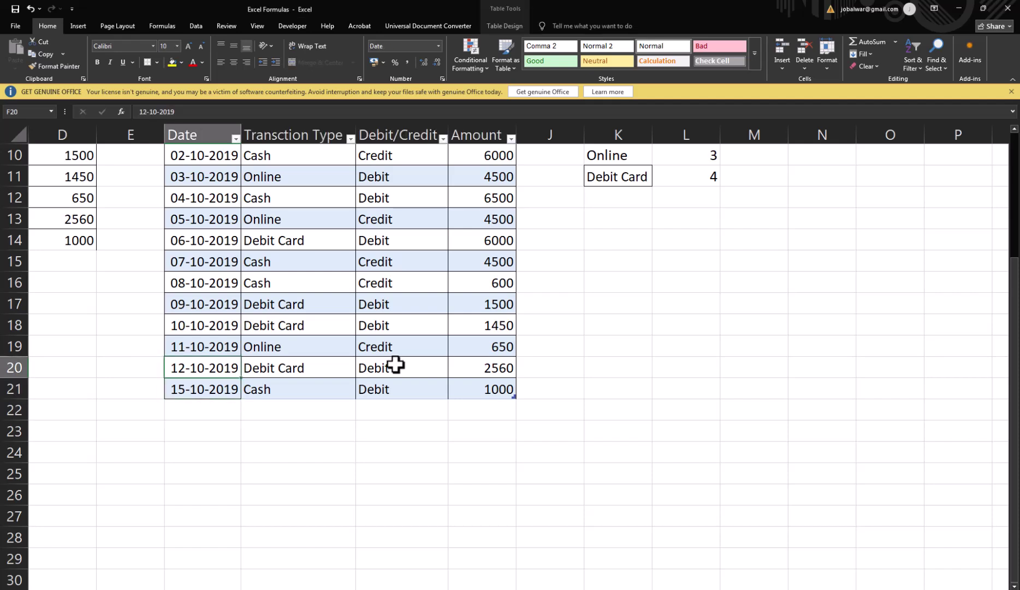
key(ctrl+c)
key(Down)
key(Down)
key(ctrl+v)
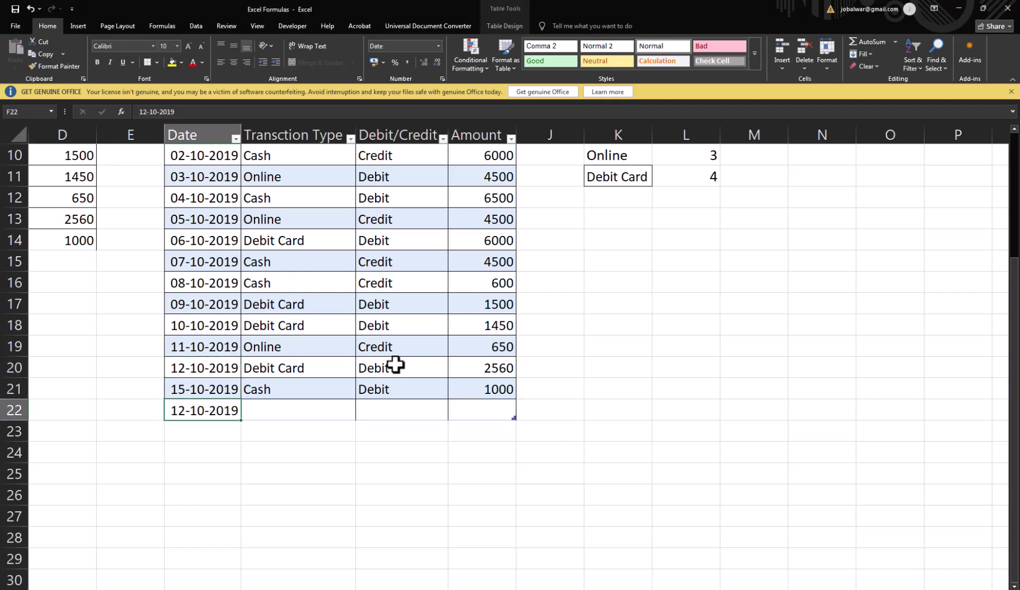
key(F2)
key(Left)
key(Left)
key(Left)
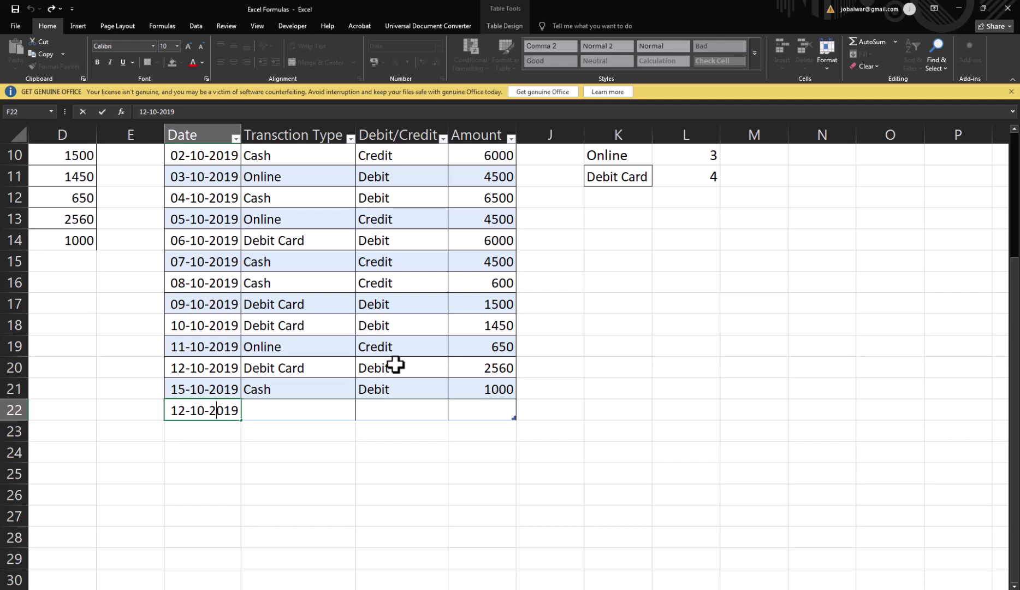
key(BackSpace)
text(9)
key(Tab)
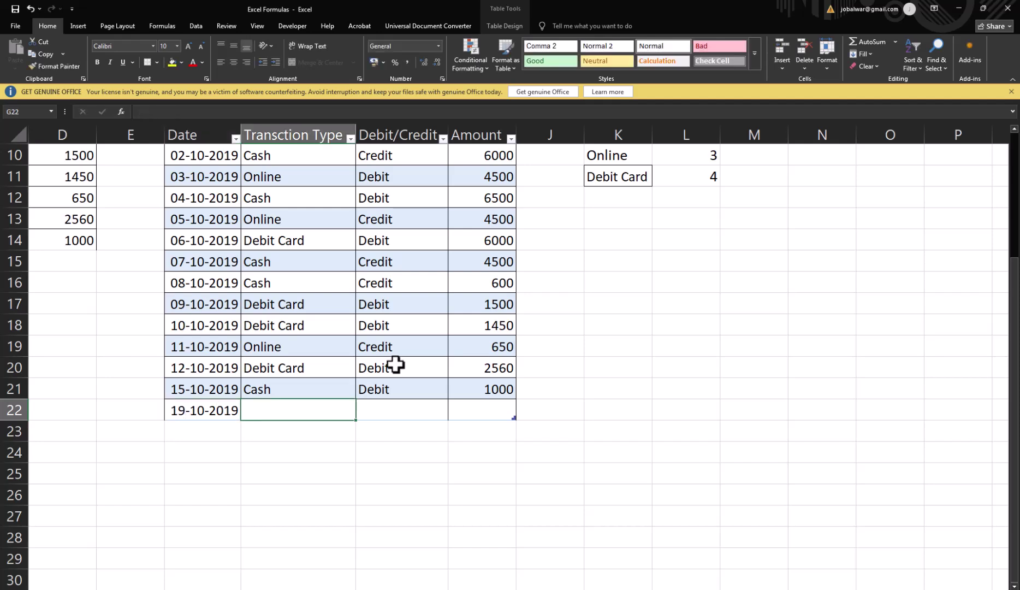
Step: Complete row 22 with Debit Card, Credit and 1500
scroll(432, 308, up, 1)
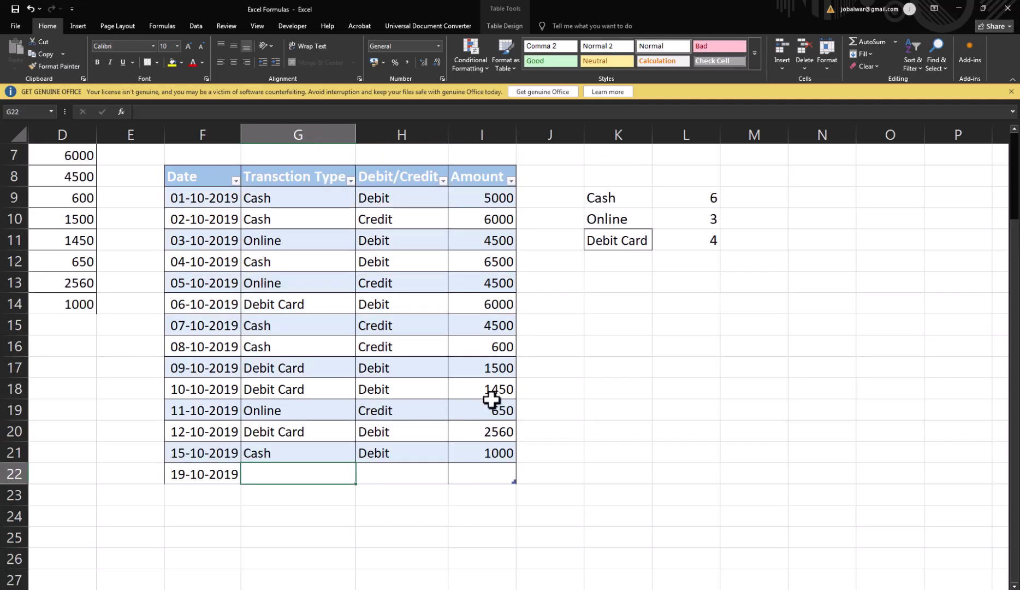
text(Debit Card)
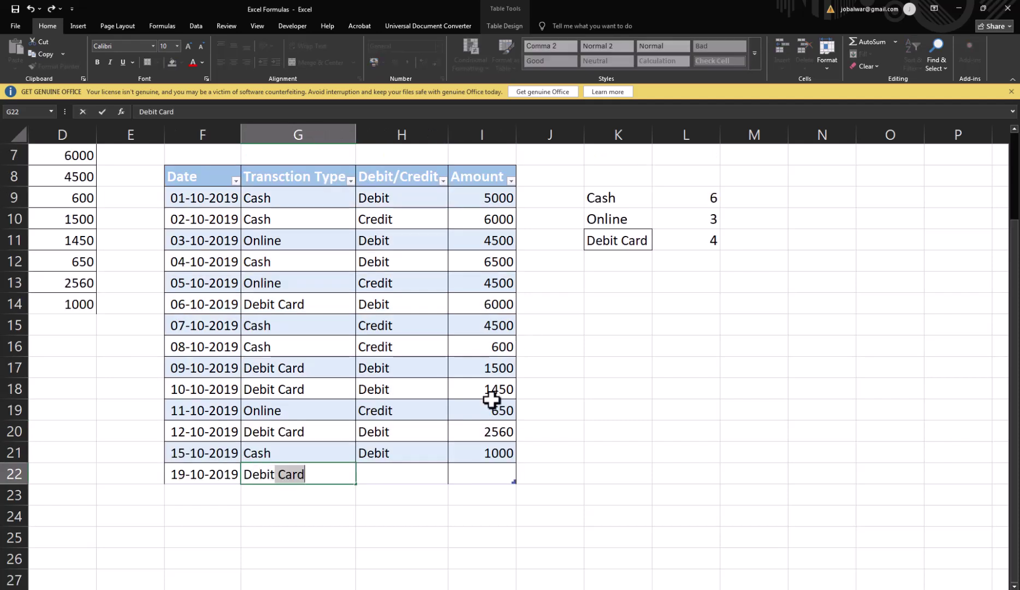
key(Tab)
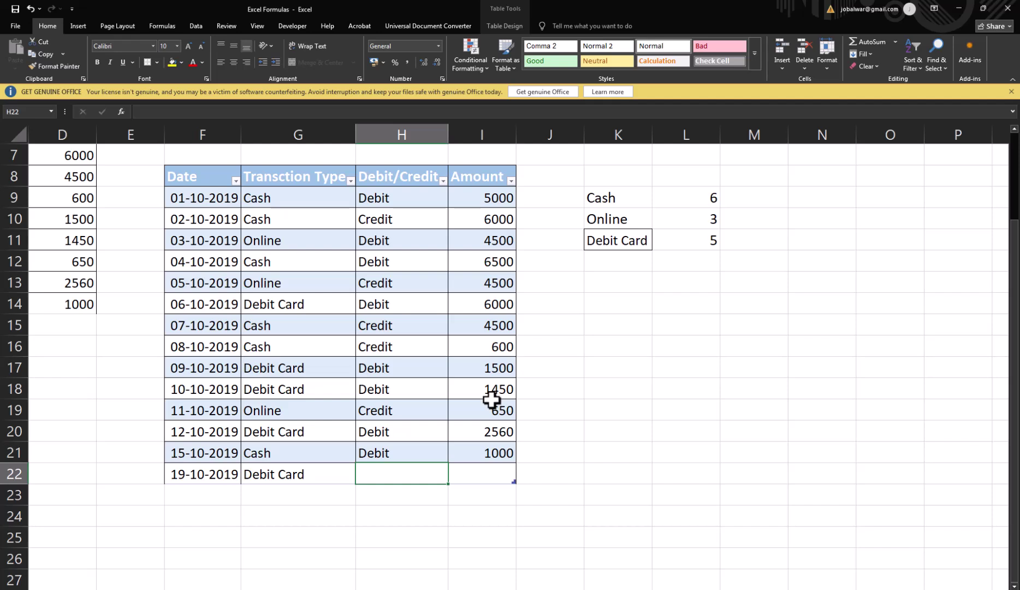
text(Crea)
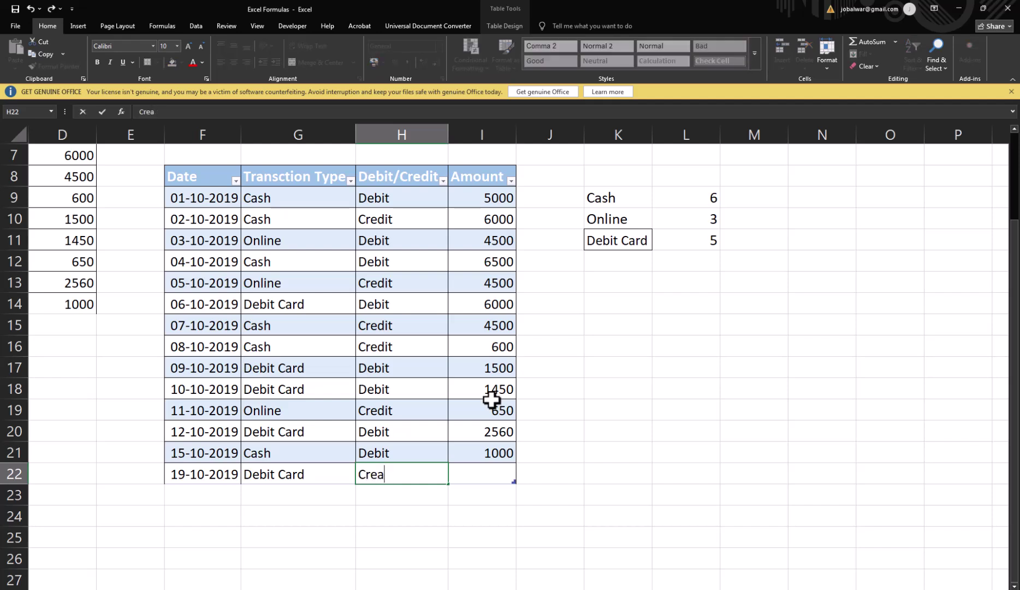
key(BackSpace)
text(dit)
key(Tab)
text(1500)
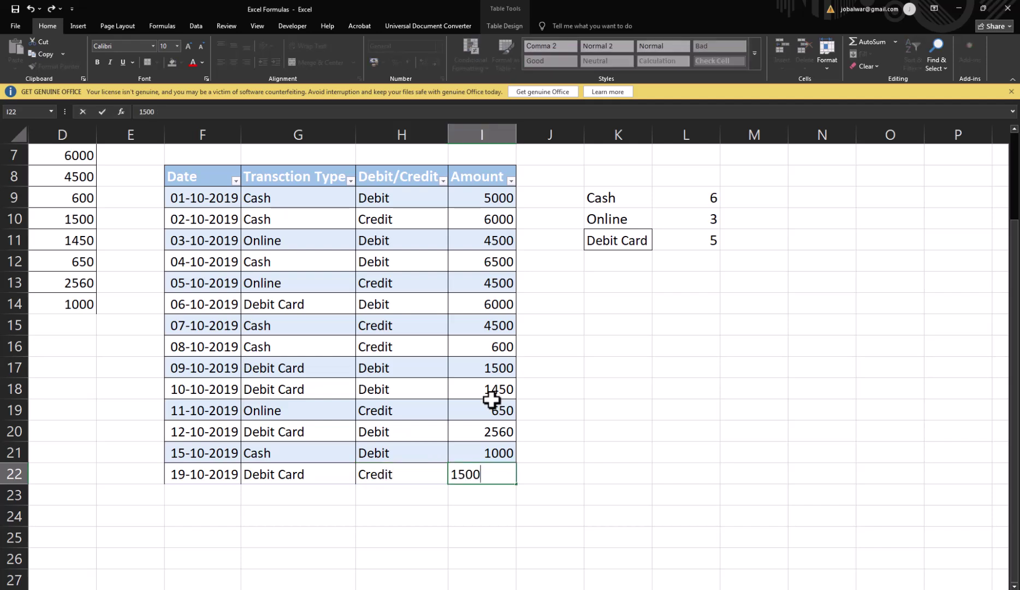
key(Return)
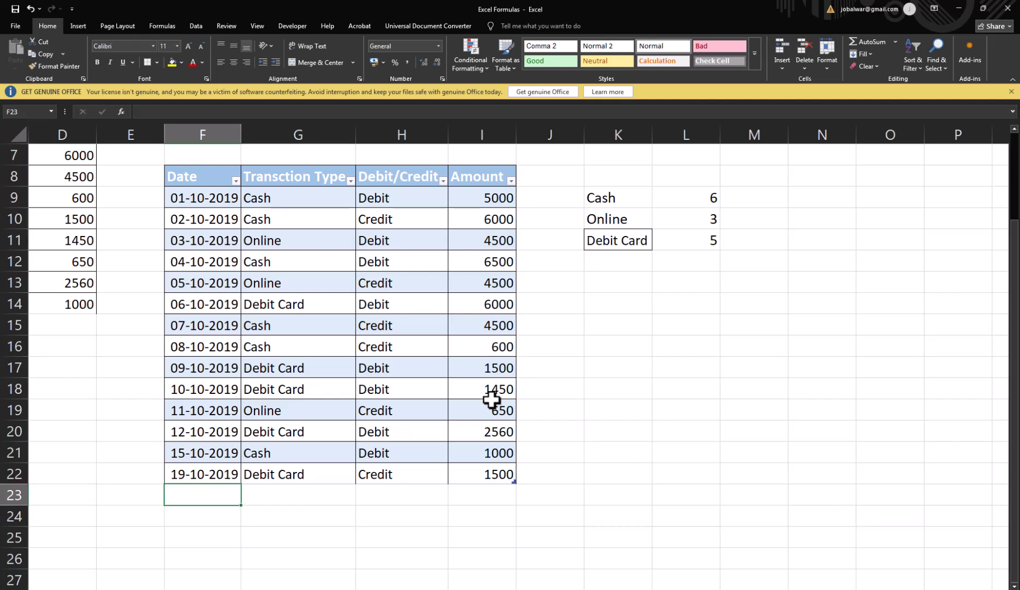
Step: Add row 23 with 20-11-2019, CAsh, Credit and 1000
text(19)
key(BackSpace)
key(BackSpace)
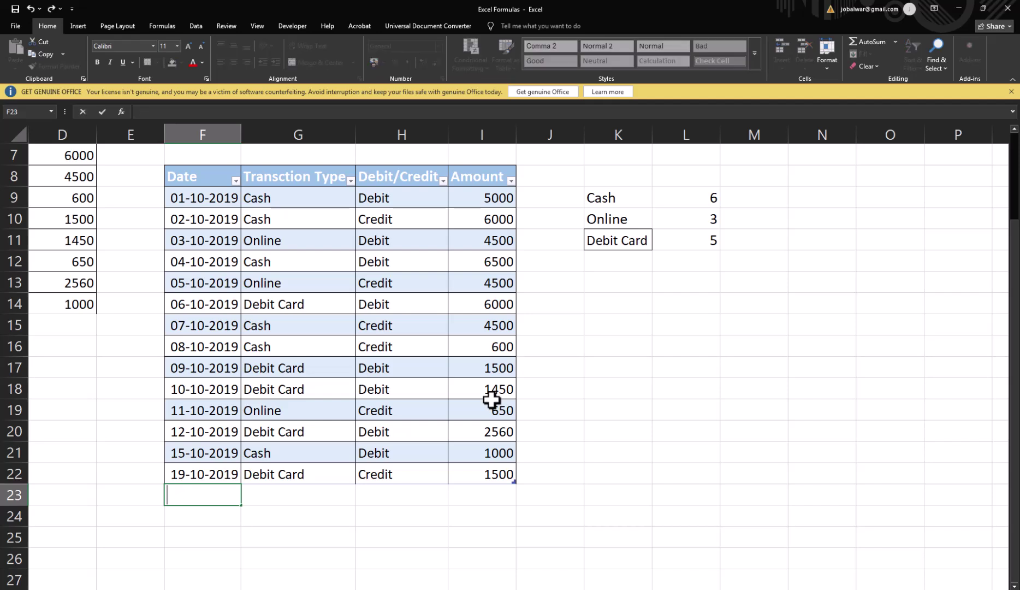
text(20-11-2019)
key(Tab)
text(CAsh)
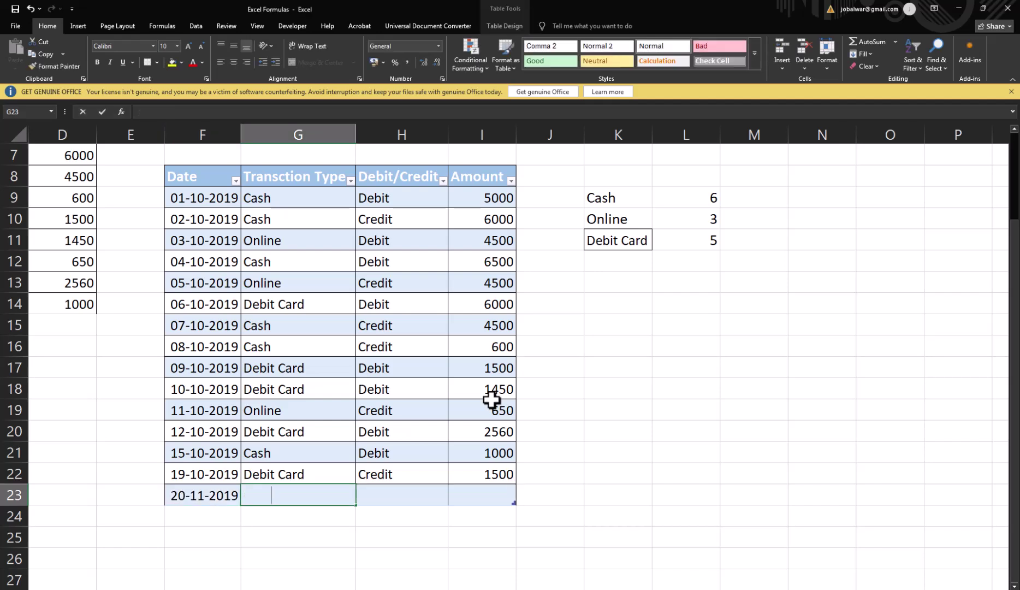
key(Tab)
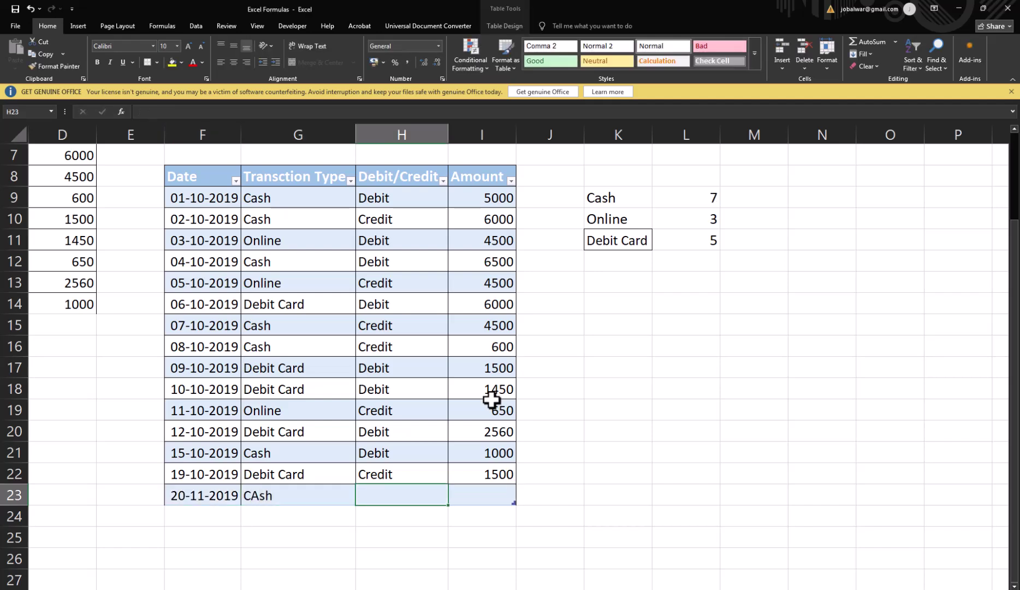
text(C)
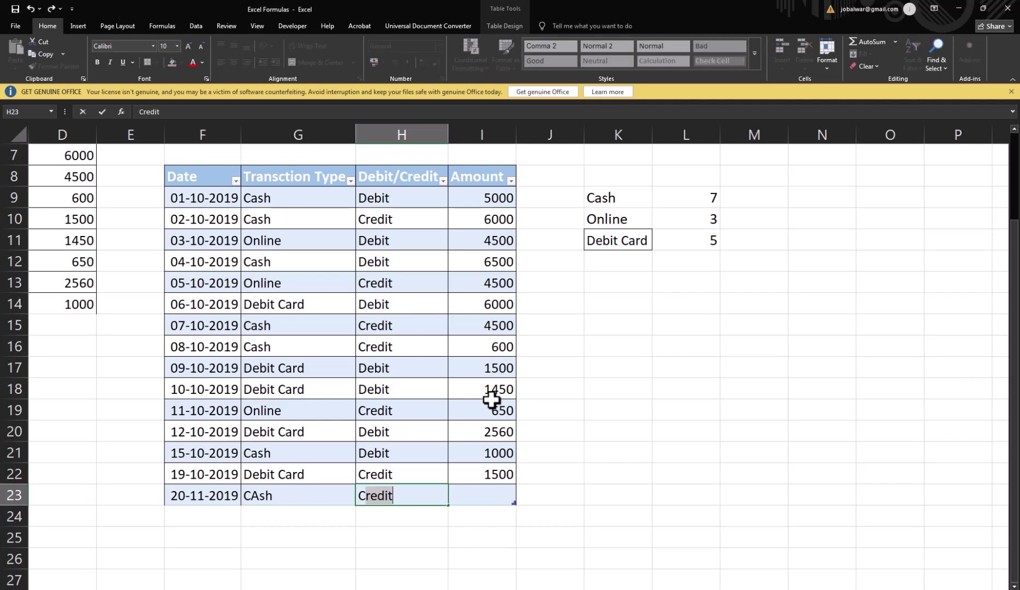
key(Tab)
text(1000)
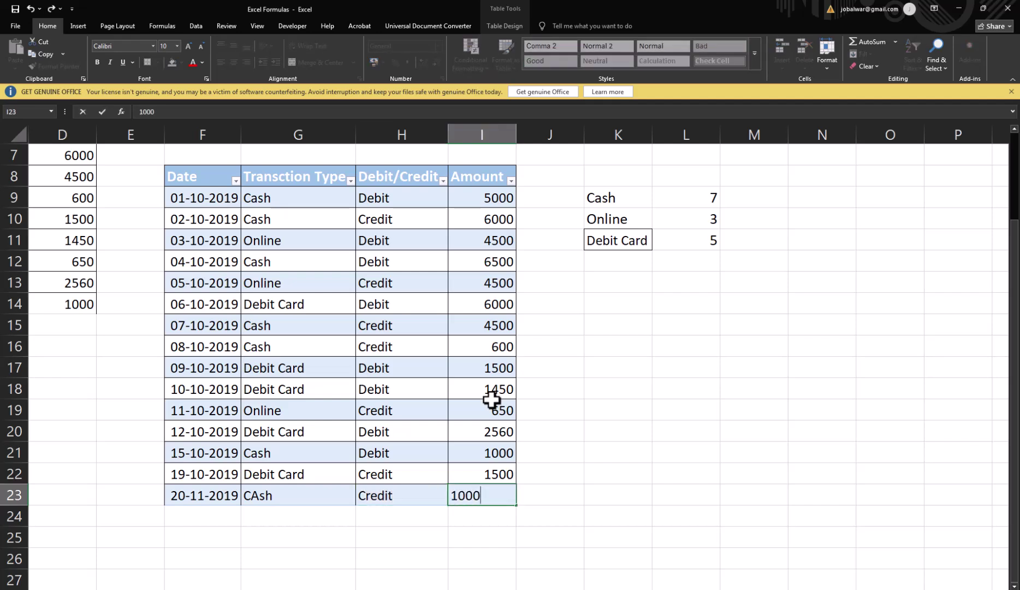
key(Return)
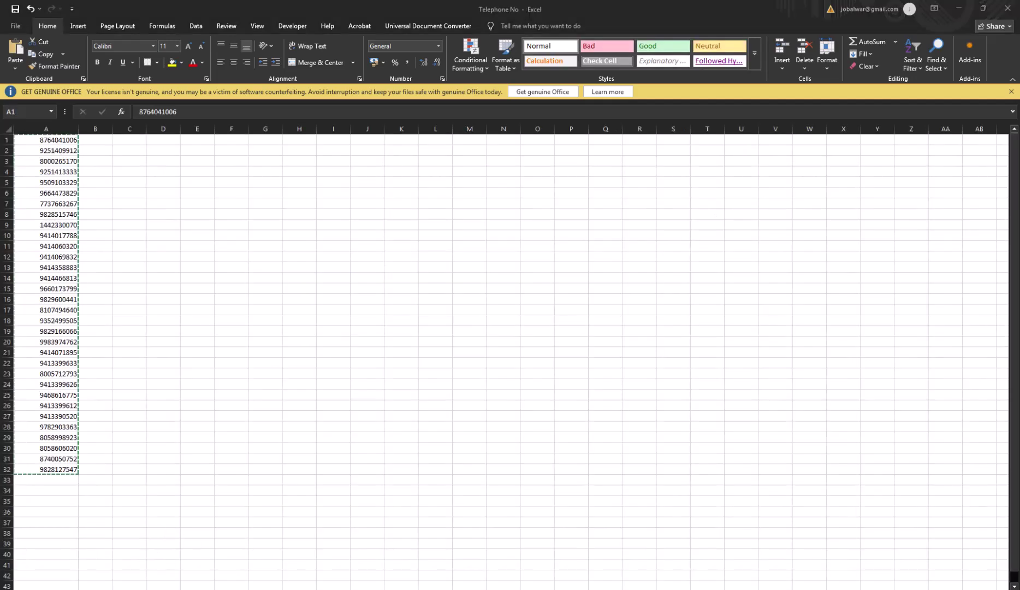
Step: Return to the Excel Formulas workbook past the file-in-use warning and paste the phone numbers from K14 down
mouse_move(351, 589)
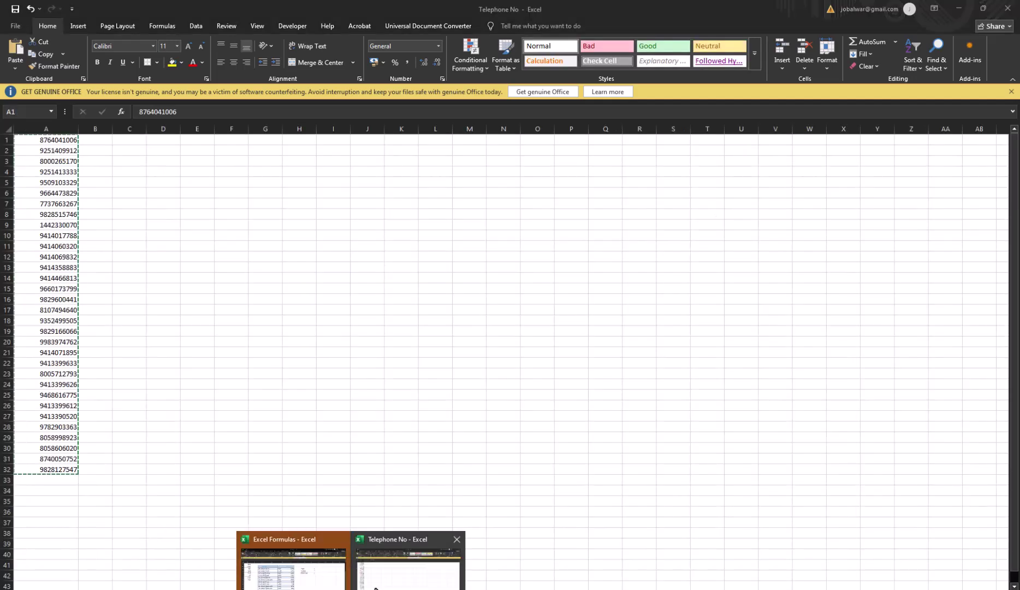
click(309, 582)
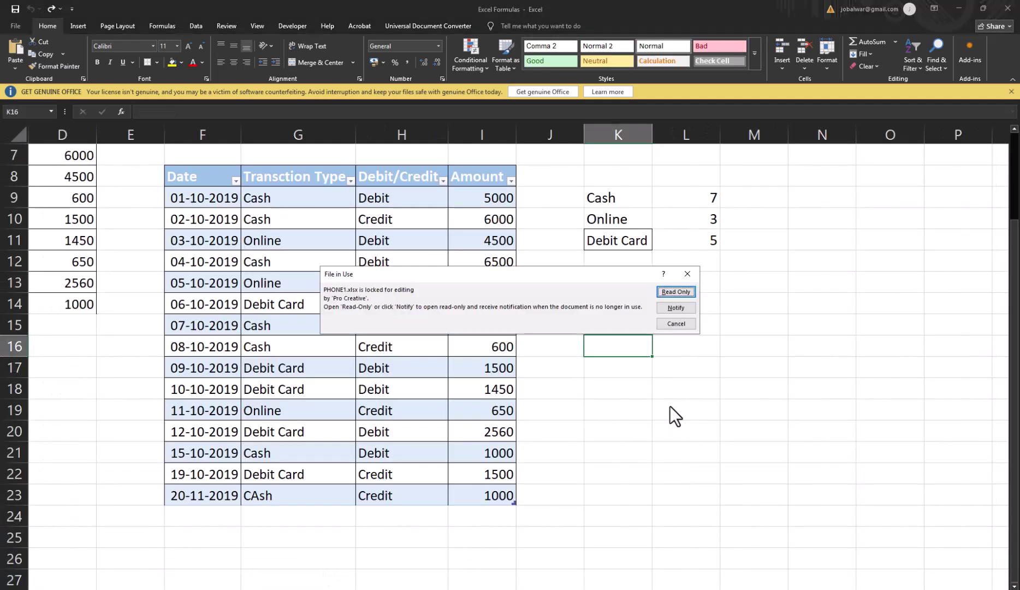
click(679, 322)
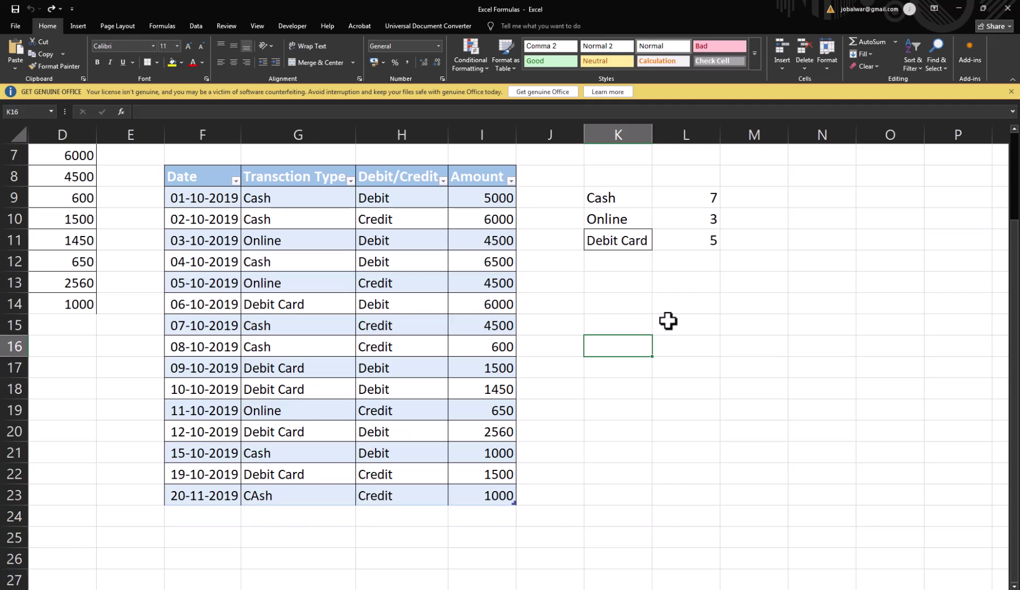
click(596, 305)
key(ctrl+shift+Down)
key(ctrl+v)
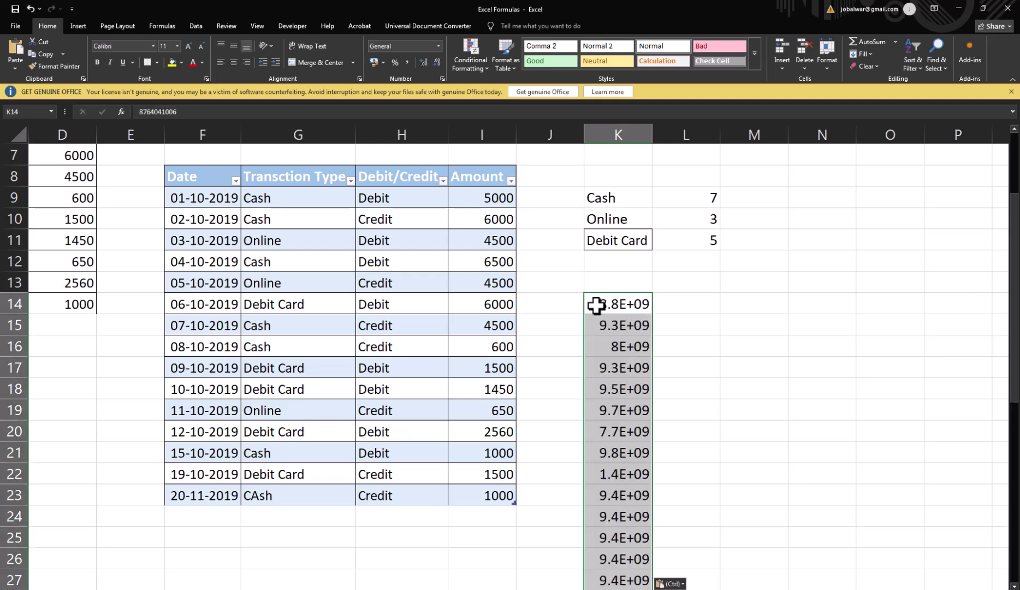
Step: Autofit column K so the phone numbers show as full 10-digit values
double_click(652, 135)
scroll(648, 346, down, 10)
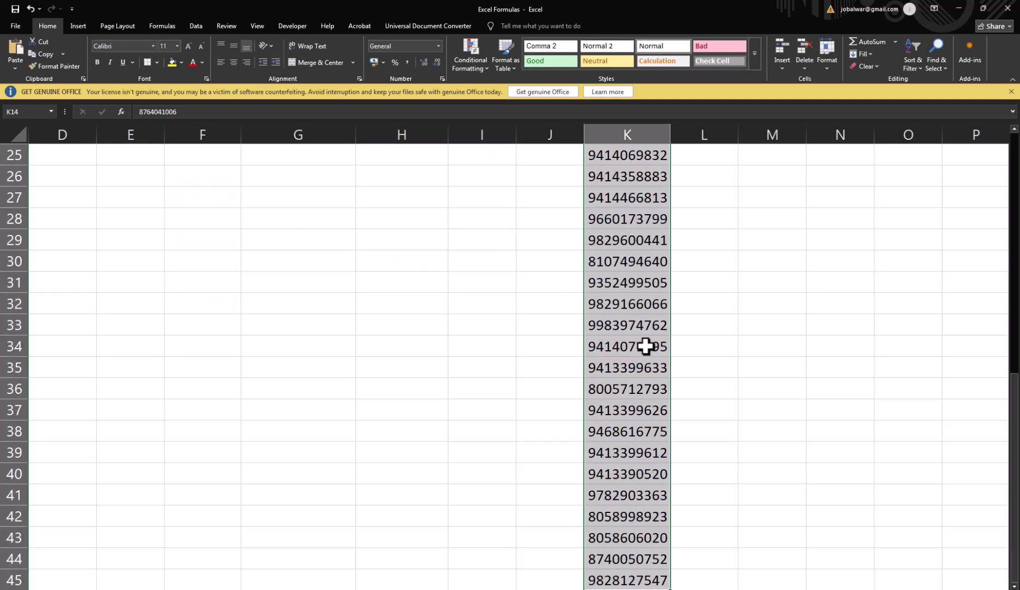
scroll(648, 344, up, 5)
scroll(649, 344, up, 4)
Step: Insert a blank cell at K32 in the number list, shifting the cells below down
click(647, 326)
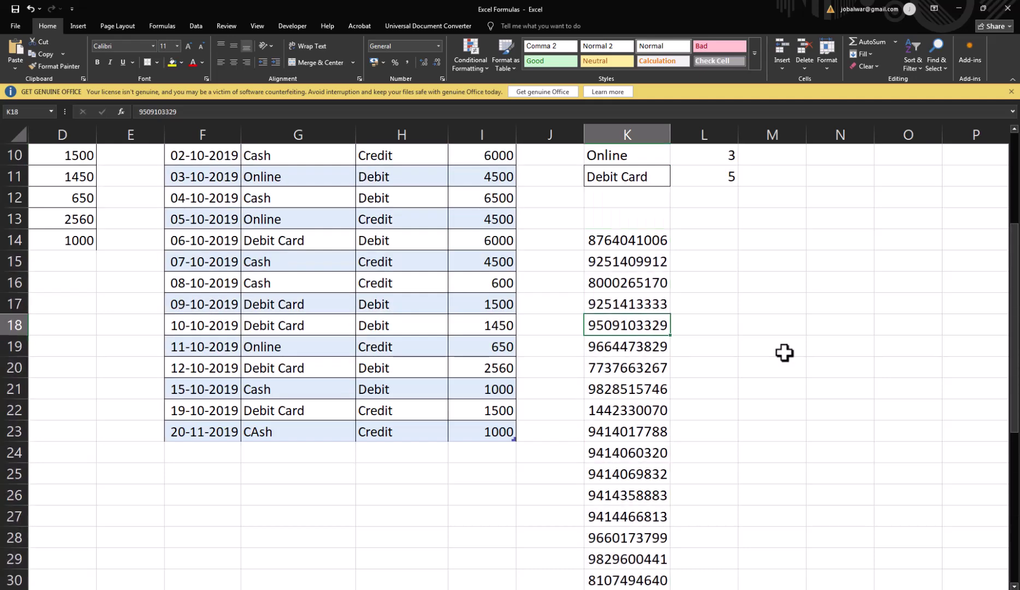
key(Down)
key(Down)
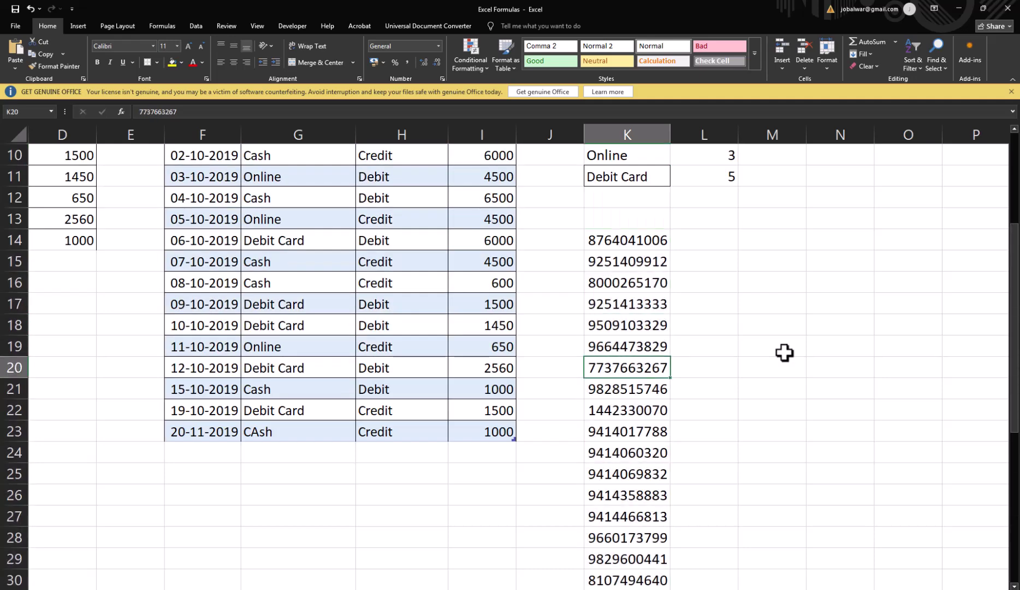
key(Down)
key(Down)
key(Down)
key(Down)
key(Down)
key(Down)
key(Down)
key(Down)
key(Down)
key(Down)
key(Down)
key(Down)
key(Down)
key(Down)
key(Down)
key(Down)
key(Down)
key(Down)
key(Down)
key(Down)
key(Up)
key(Up)
key(Up)
key(Up)
key(Up)
key(Up)
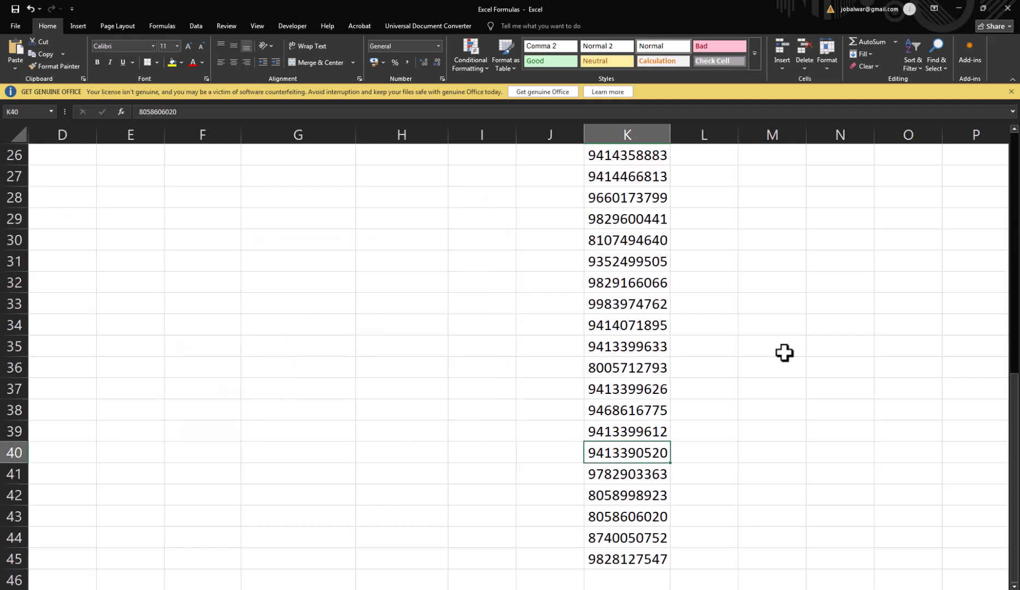
key(Up)
key(Up)
key(Up)
key(Up)
key(Up)
key(Up)
key(Up)
key(Up)
key(Up)
key(Up)
key(Up)
key(Up)
key(Up)
key(Up)
key(Up)
key(Up)
key(Up)
key(Up)
key(Up)
key(Down)
key(Down)
key(Down)
key(Down)
key(Down)
key(Down)
key(Down)
key(Down)
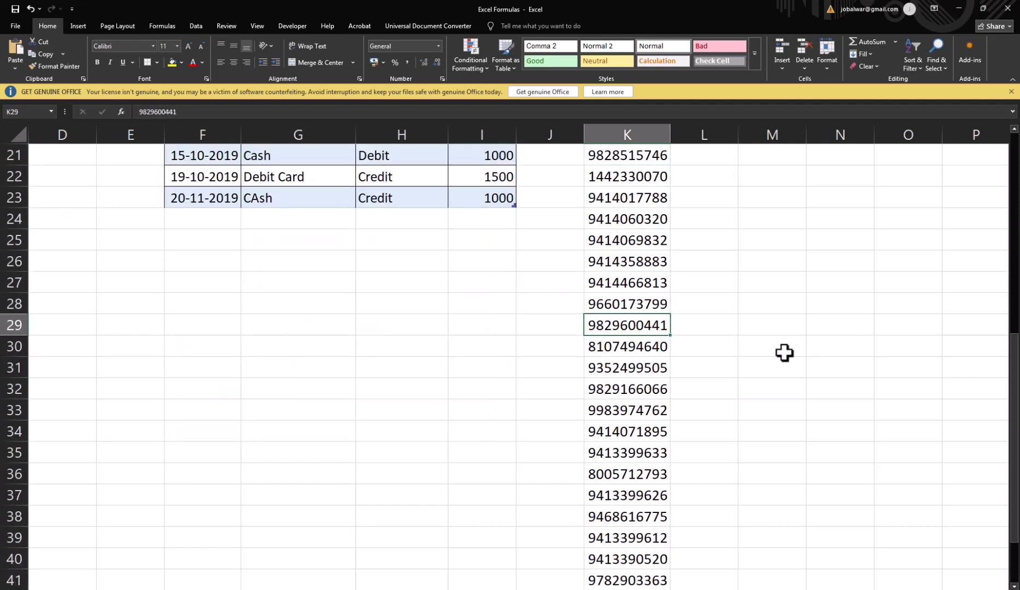
key(Down)
key(Down)
key(Down)
key(ctrl+shift+plus)
key(Return)
key(Down)
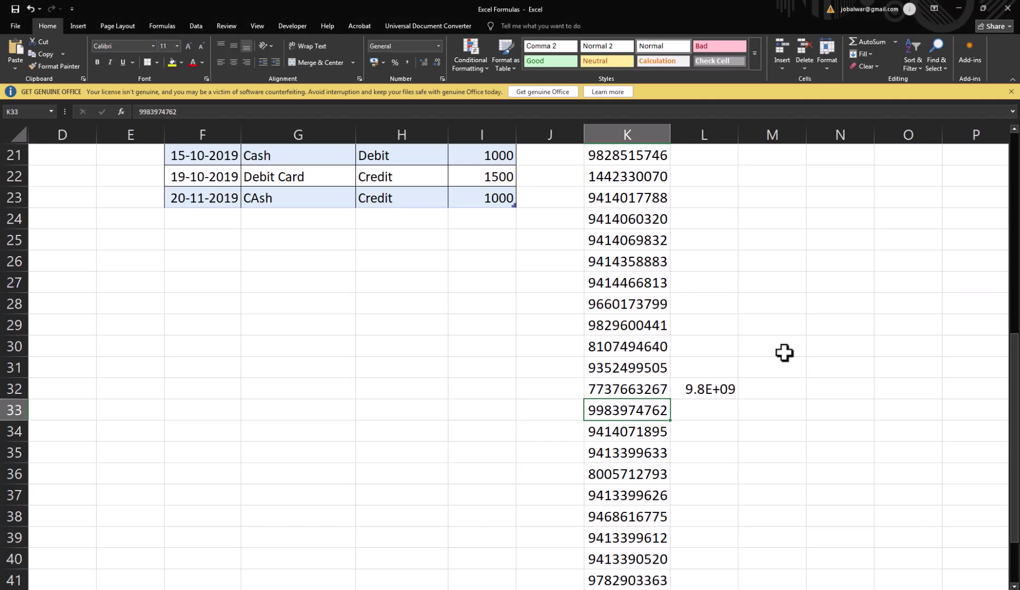
key(ctrl+z)
key(ctrl+shift+plus)
Step: Insert more blank gaps further down the number list, shifting cells down each time
click(290, 383)
key(Return)
key(Down)
key(Down)
key(Down)
key(Down)
key(Down)
key(Down)
key(ctrl+z)
key(ctrl+shift+plus)
key(Return)
scroll(631, 410, down, 4)
click(629, 368)
key(ctrl+shift+plus)
key(Return)
key(Down)
key(Down)
key(Down)
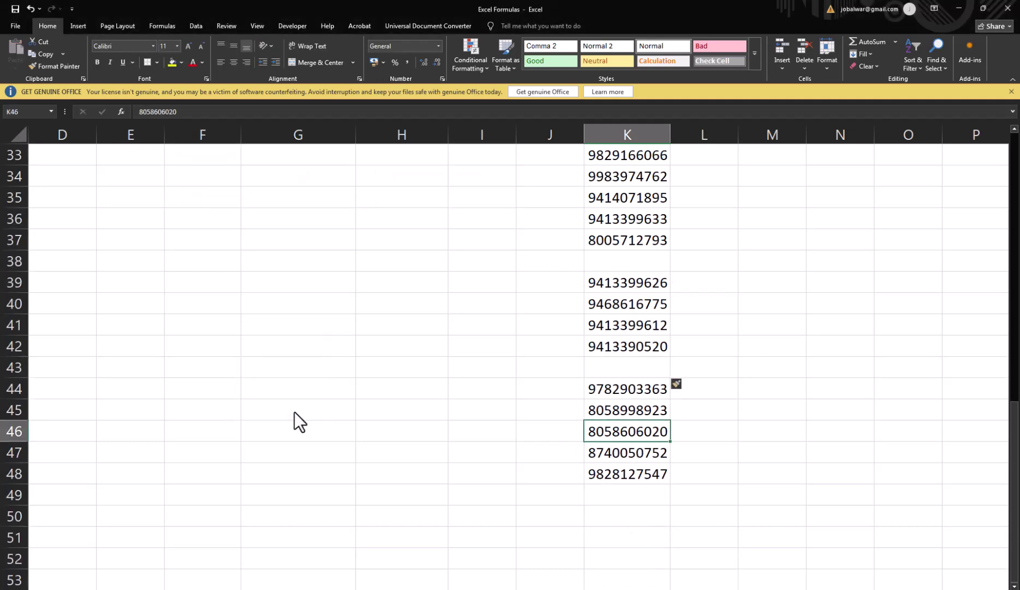
key(F4)
key(Up)
key(Up)
key(Up)
key(Up)
key(Up)
key(Up)
key(Up)
key(Up)
key(Up)
key(Up)
key(Up)
key(Up)
key(Up)
key(Up)
key(Down)
key(Down)
key(Down)
key(F4)
key(Up)
key(Up)
key(Up)
key(Up)
key(Up)
key(Up)
key(Up)
key(Up)
key(Up)
key(Up)
key(Up)
key(Down)
key(Down)
key(Down)
key(Down)
key(F4)
key(Down)
key(Down)
key(Down)
key(F4)
key(Up)
key(Up)
key(Up)
key(Up)
key(Up)
key(Up)
key(Up)
key(Up)
key(Up)
key(Up)
key(Up)
key(Up)
key(Up)
key(Up)
key(Up)
key(Up)
key(Up)
key(Up)
Step: Fill the gaps with copies of neighbouring numbers so several appear twice, ending at L14
key(Down)
key(Down)
key(Down)
key(Down)
key(Down)
key(Down)
key(Down)
key(Down)
key(Down)
key(Down)
key(Down)
key(Down)
key(F4)
key(Up)
key(Up)
key(Up)
key(Up)
key(Up)
key(Up)
key(Up)
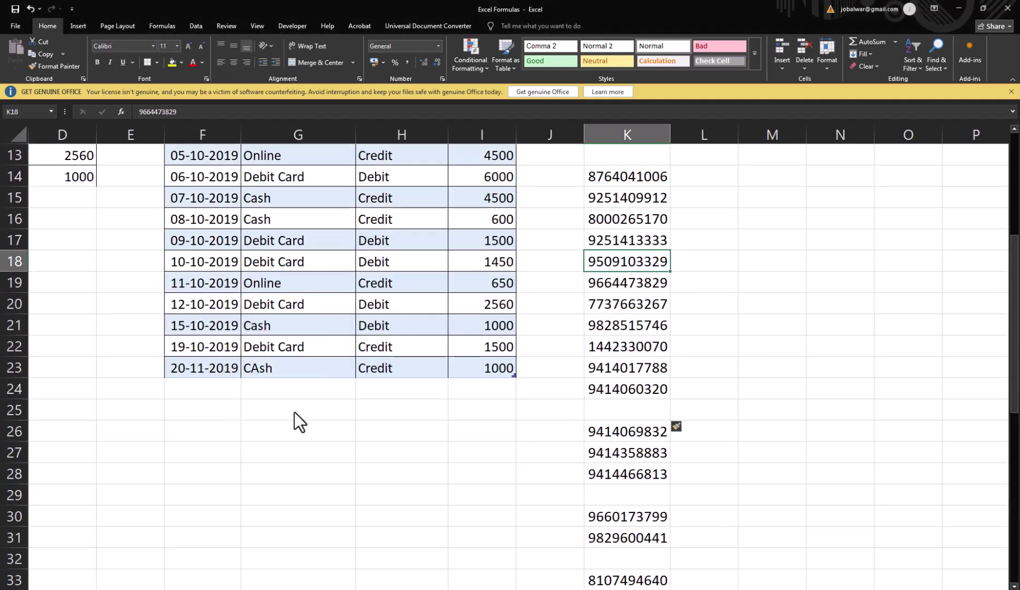
key(ctrl+c)
key(Down)
key(Down)
key(Down)
key(Down)
key(Down)
key(Down)
key(Down)
key(ctrl+v)
key(Down)
key(Down)
key(Down)
key(Down)
key(ctrl+v)
key(Up)
key(Up)
key(Up)
key(ctrl+c)
key(Down)
key(Down)
key(Down)
key(Down)
key(Down)
key(Down)
key(ctrl+v)
key(Up)
key(Up)
key(Up)
key(ctrl+c)
key(Down)
key(Down)
key(Down)
key(Down)
key(Down)
key(Down)
key(ctrl+v)
key(Up)
key(Up)
key(ctrl+c)
key(Down)
key(Down)
key(Down)
key(Down)
key(Down)
key(ctrl+v)
key(Up)
key(Up)
key(ctrl+c)
key(Down)
key(Down)
key(Down)
key(Down)
key(Down)
key(Down)
key(ctrl+v)
key(Down)
key(Down)
key(Down)
key(Down)
key(Down)
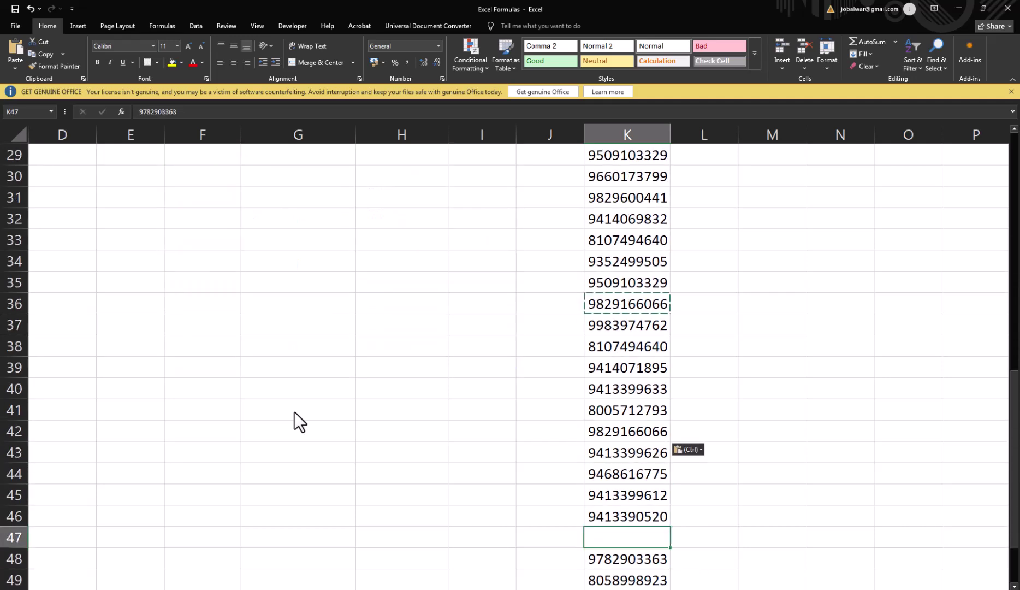
key(Up)
key(Up)
key(Up)
key(ctrl+c)
key(Down)
key(Down)
key(Down)
key(ctrl+v)
key(Down)
key(Down)
key(Down)
key(Down)
key(Up)
key(Escape)
key(ctrl+Up)
key(Down)
key(Up)
key(Right)
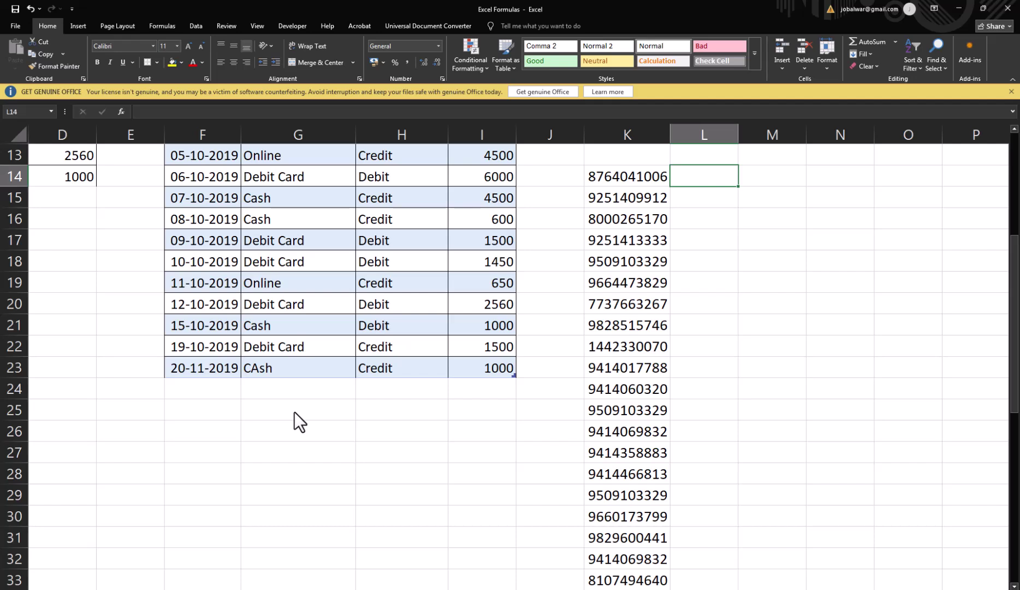
Step: Enter =COUNTIF(K14:K53,K14) in L14 to count repeats of the first number
text(=countif)
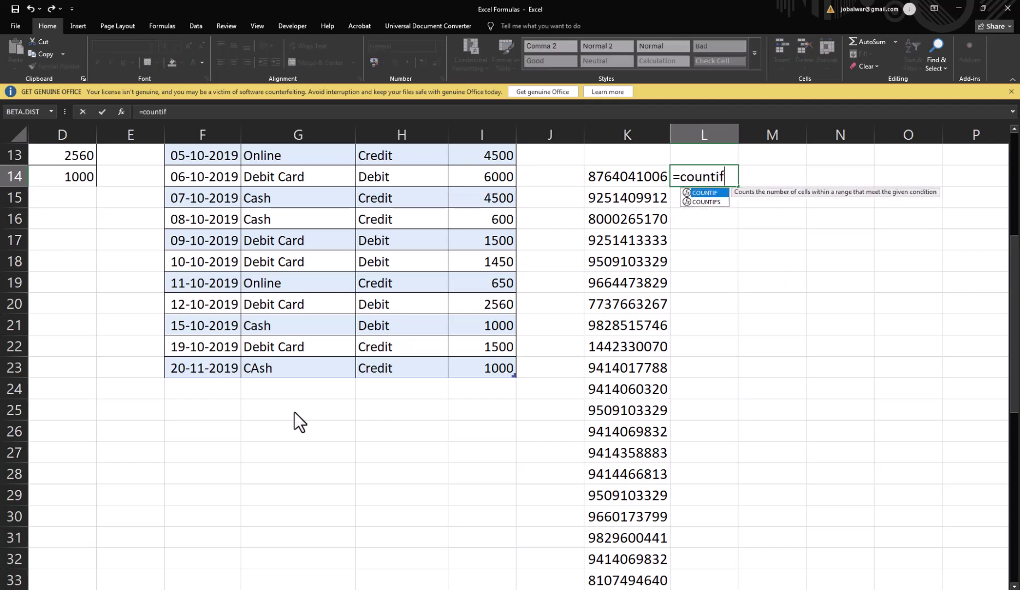
text(()
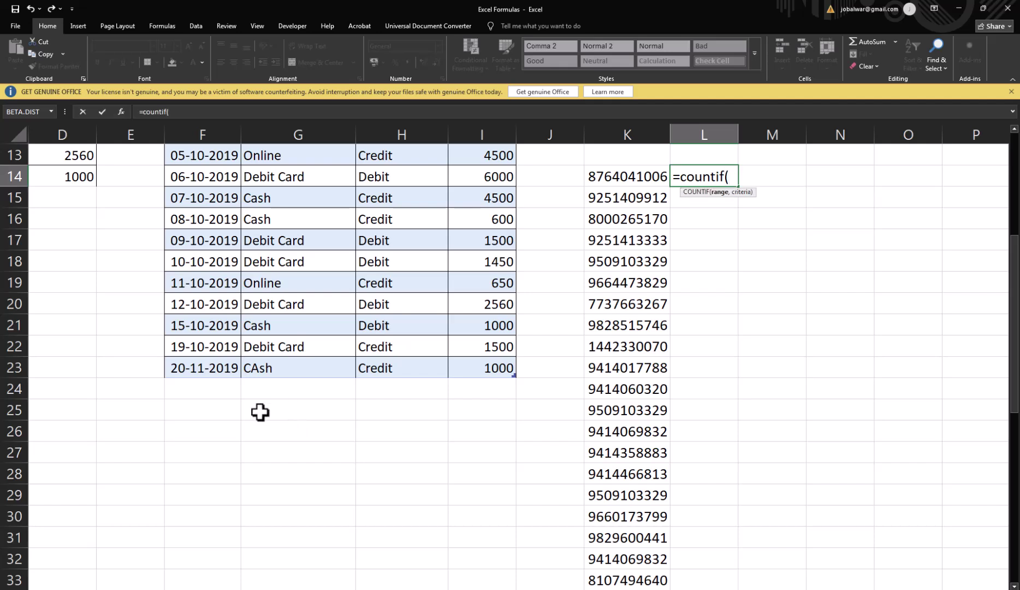
click(633, 176)
key(ctrl+shift+Down)
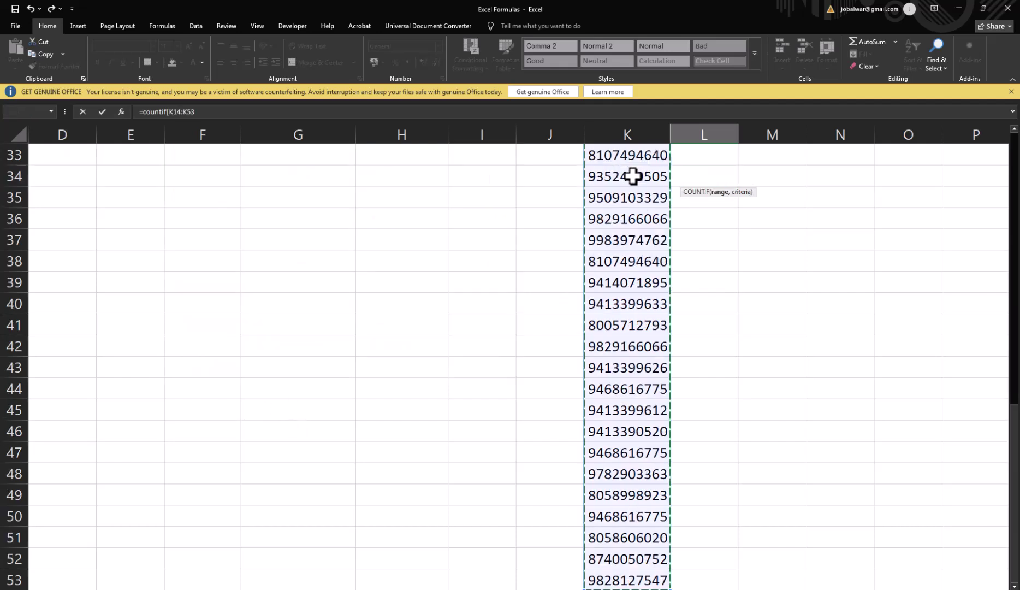
text(,)
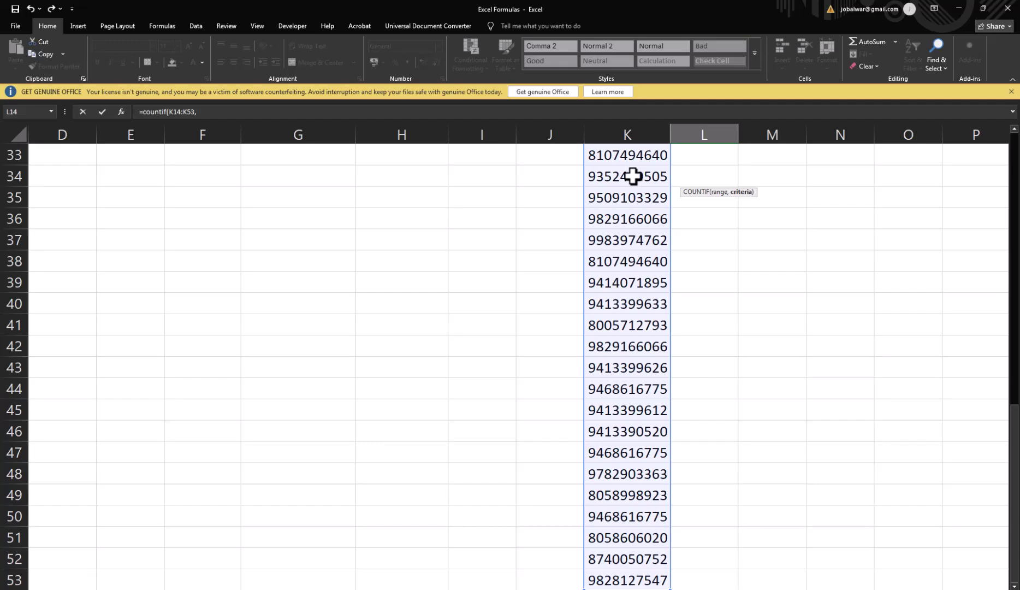
scroll(767, 221, up, 9)
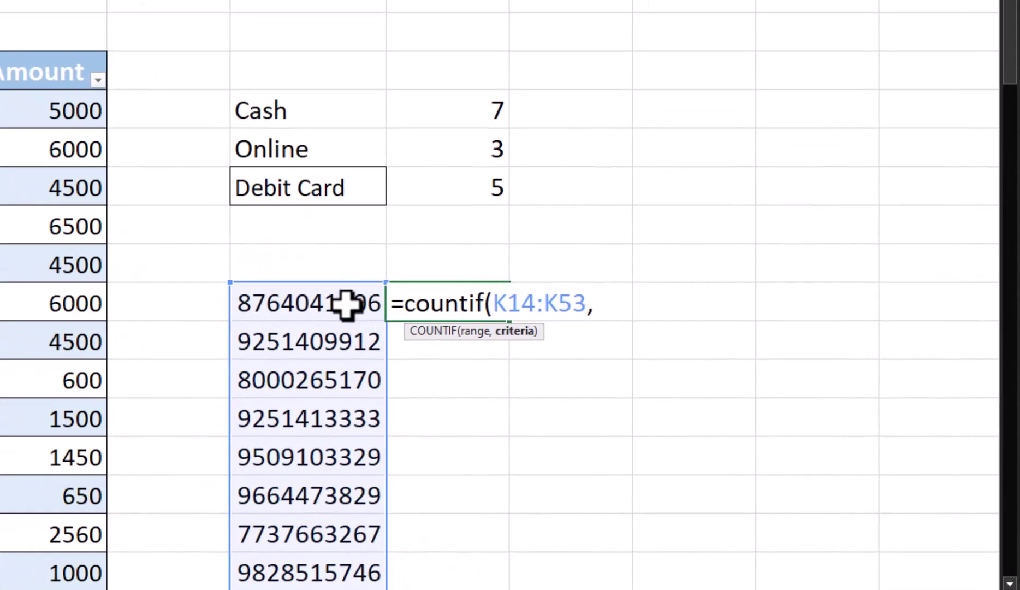
click(347, 304)
text())
key(Return)
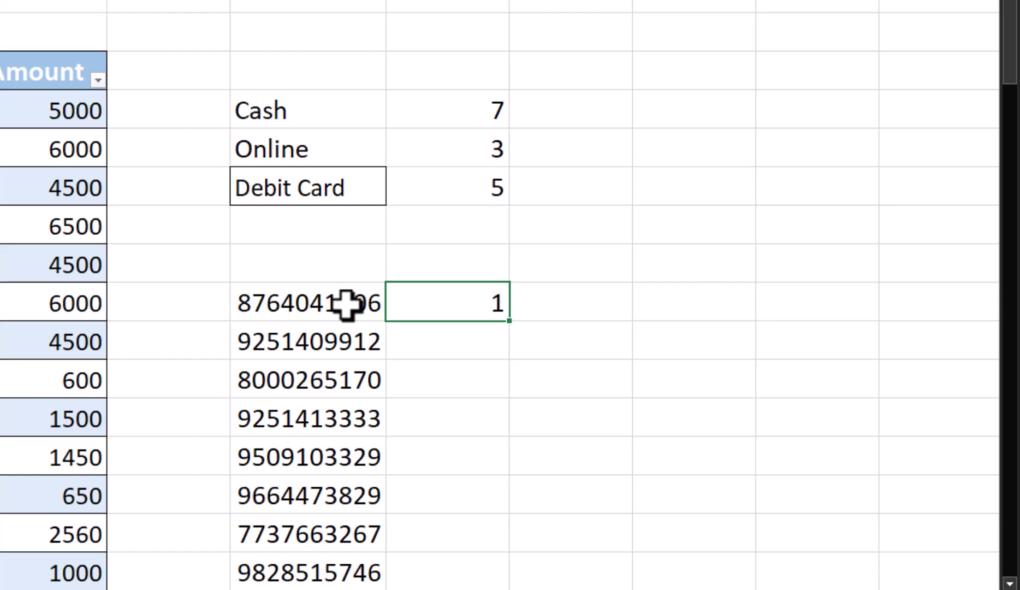
Step: Copy the L14 formula into L15 and inspect how its range shifted
key(ctrl+c)
key(Down)
key(ctrl+v)
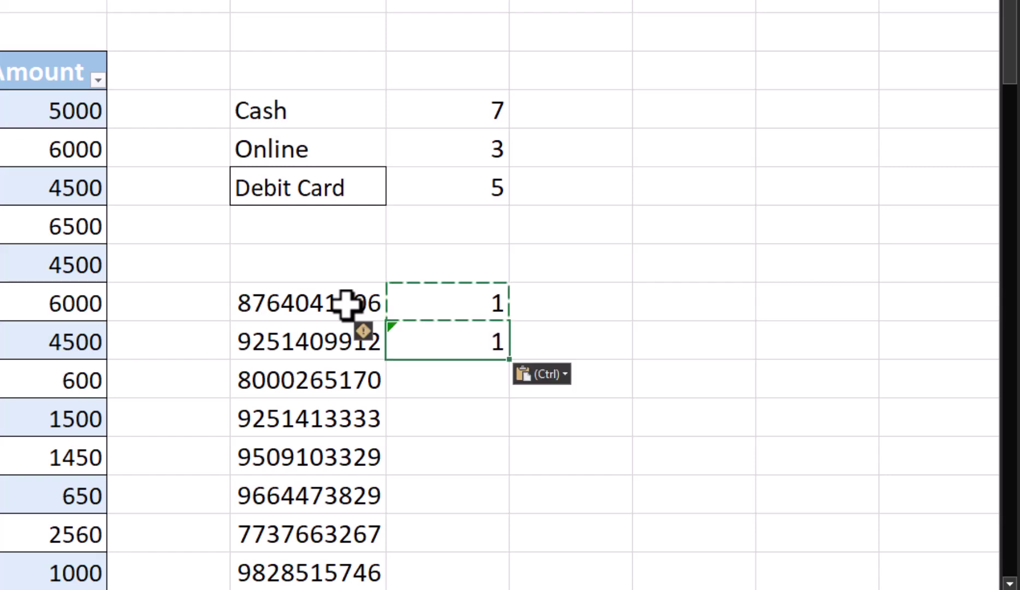
key(F2)
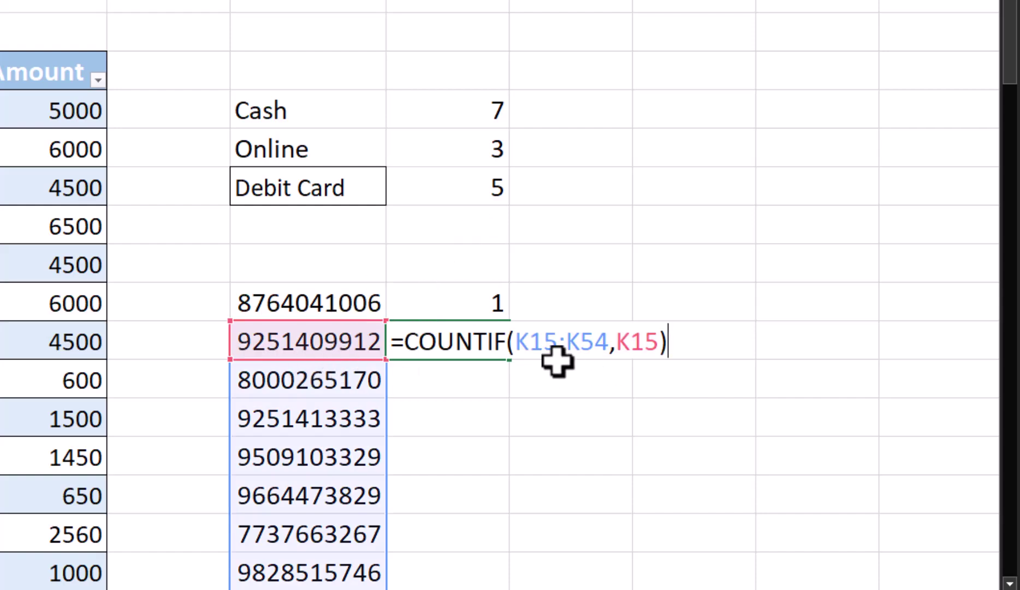
scroll(334, 376, down, 2)
scroll(335, 375, down, 15)
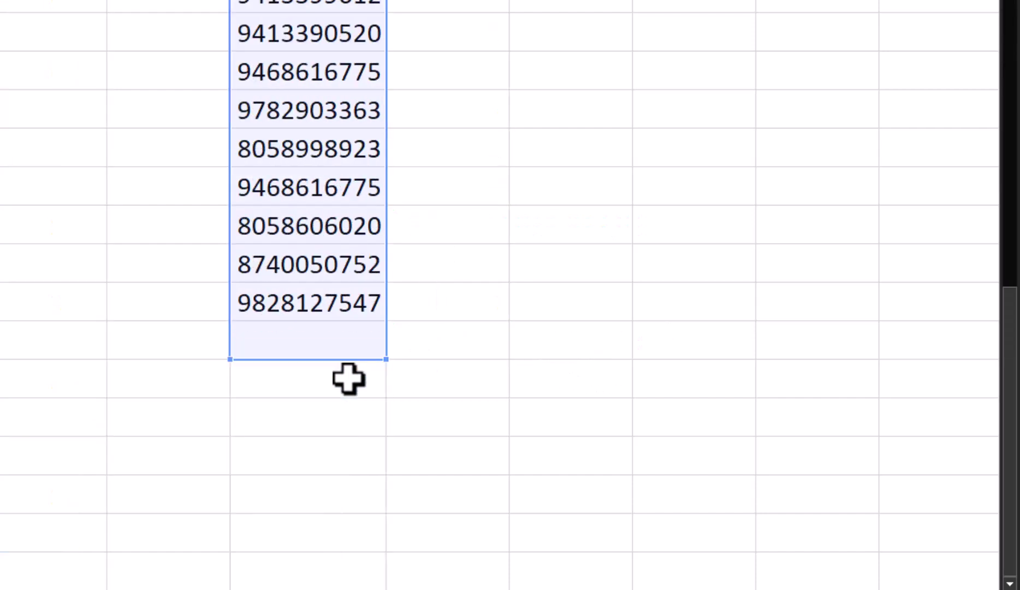
scroll(325, 251, up, 12)
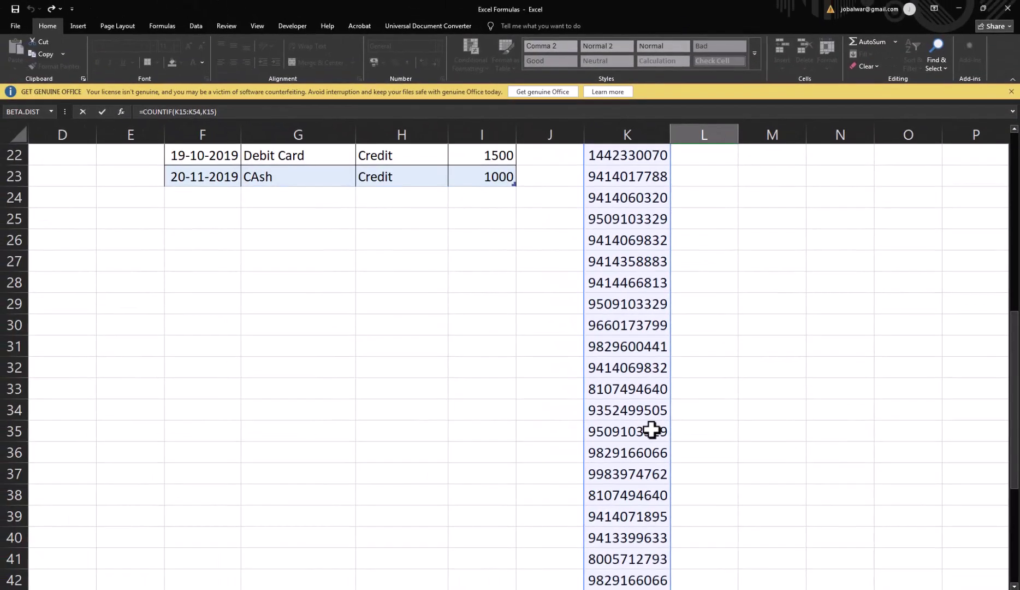
scroll(652, 430, up, 7)
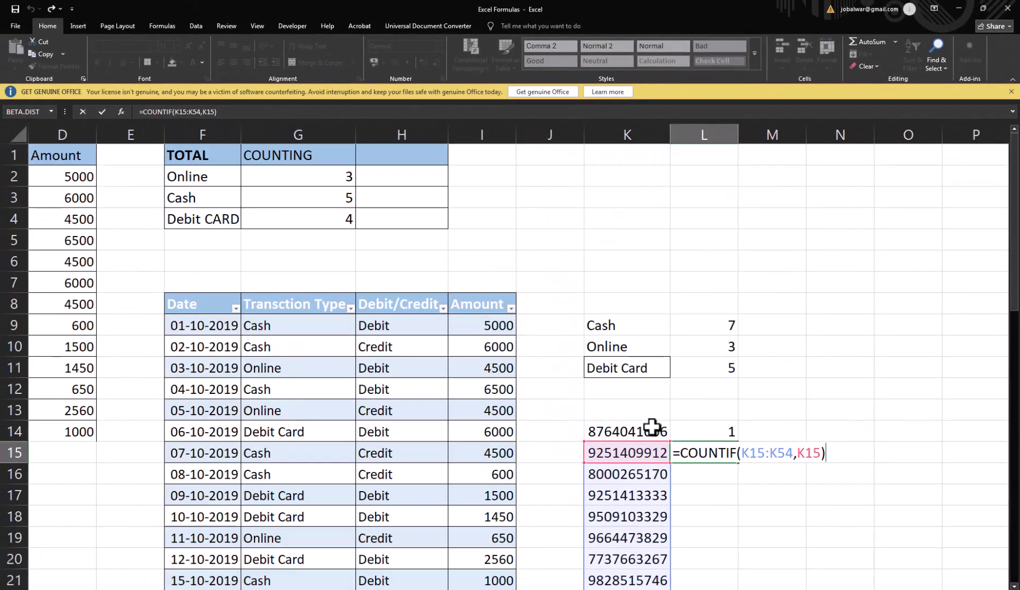
key(Escape)
key(F2)
key(Escape)
Step: Lock the range in L14 as =COUNTIF(K$14:K$53,K14)
key(Up)
key(F2)
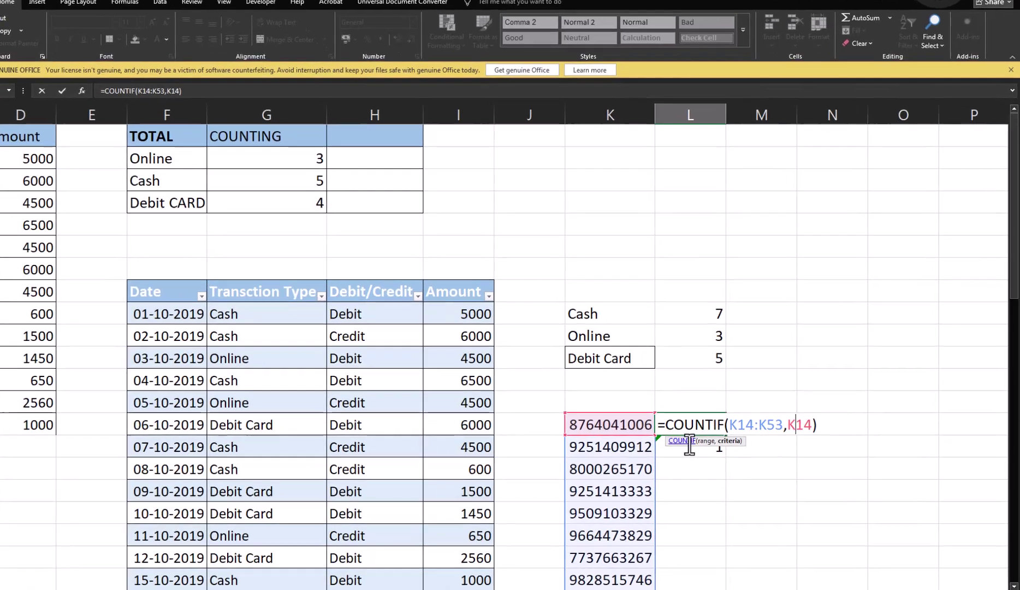
key(Left)
key(Left)
key(Left)
key(Left)
key(Left)
key(Left)
key(Left)
key(Left)
key(Left)
key(Left)
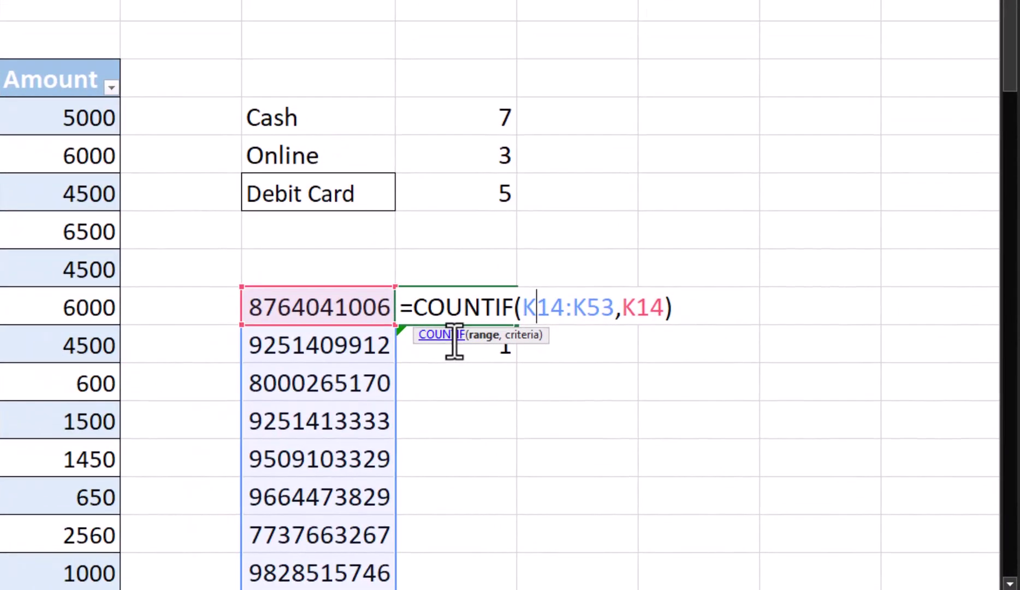
text($)
key(Right)
key(Right)
key(Right)
key(Right)
text($)
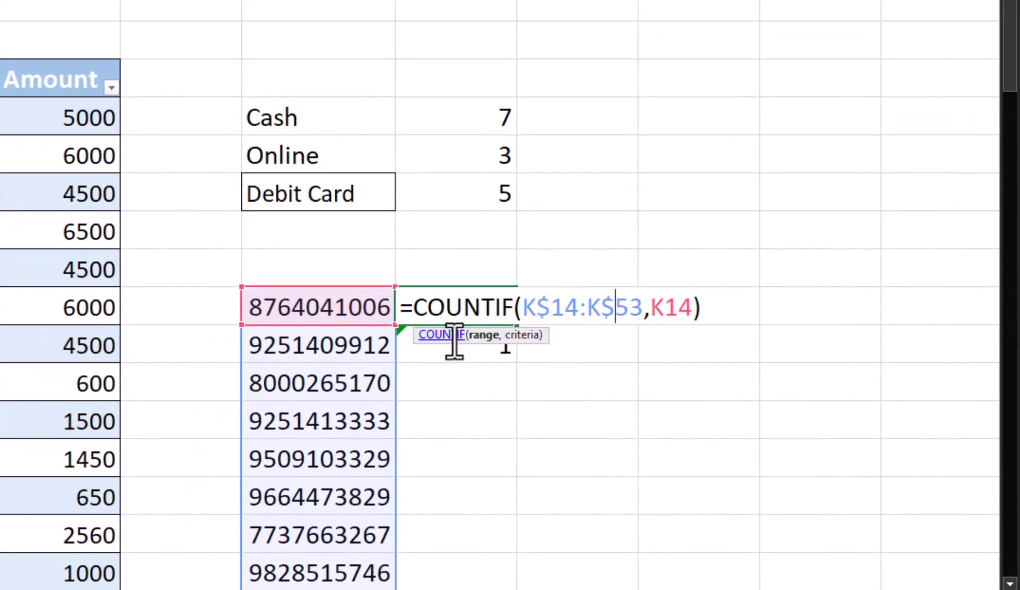
key(ctrl+Return)
Step: Fill the locked COUNTIF formula from L15 down to L53 and check the counts
key(ctrl+c)
click(454, 341)
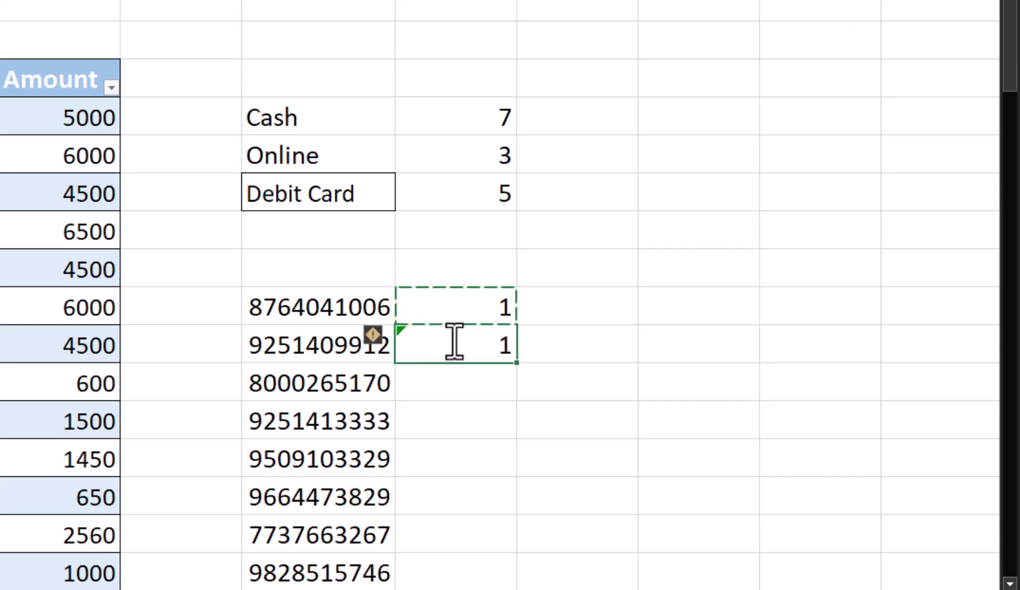
key(ctrl+c)
key(Down)
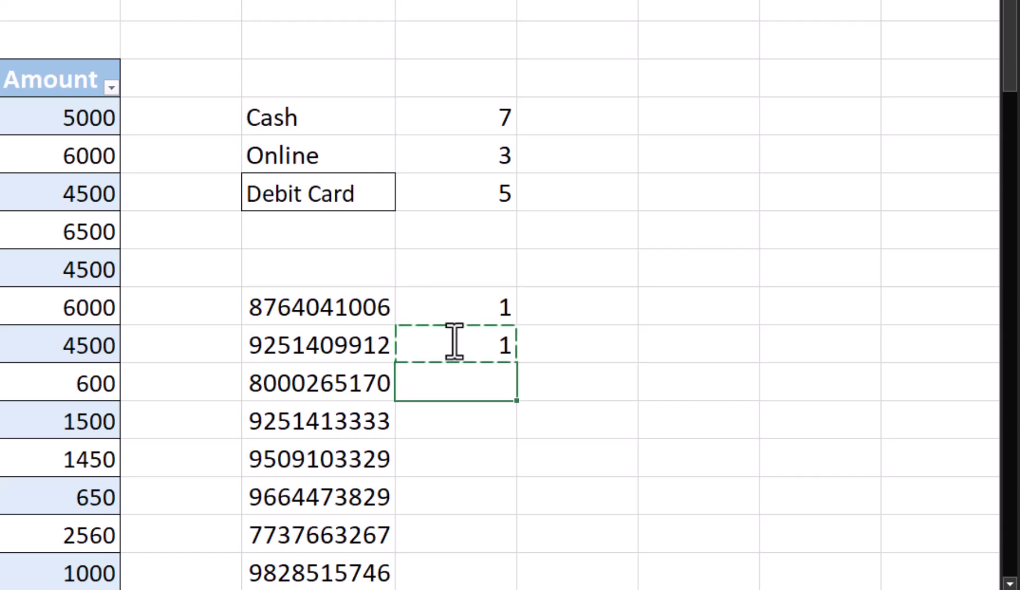
key(shift+Page_Down)
key(shift+Page_Down)
key(shift+Page_Down)
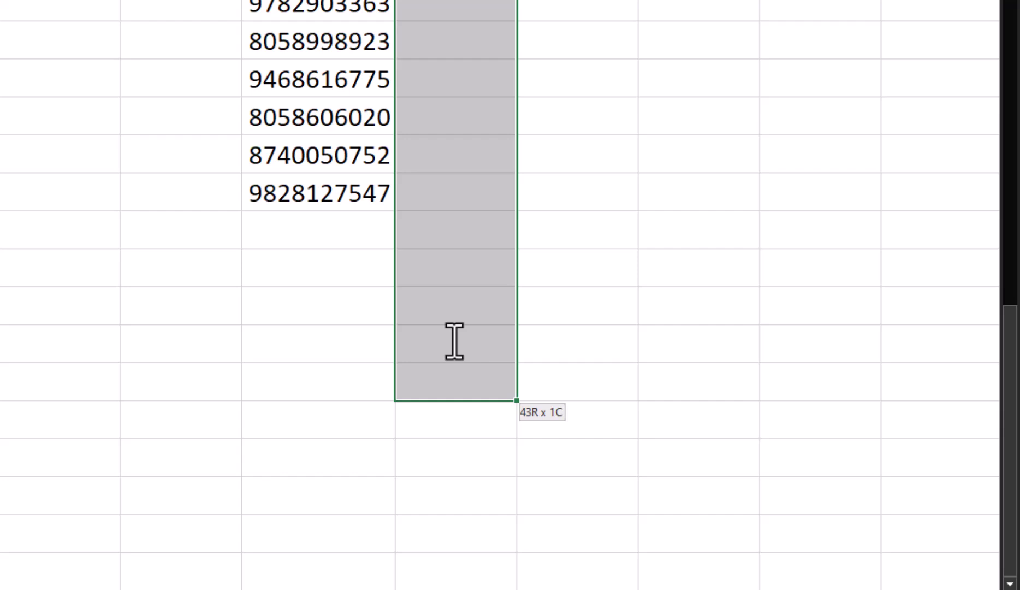
key(shift+Up)
key(shift+Up)
key(shift+Up)
key(shift+Up)
key(shift+Up)
key(ctrl+v)
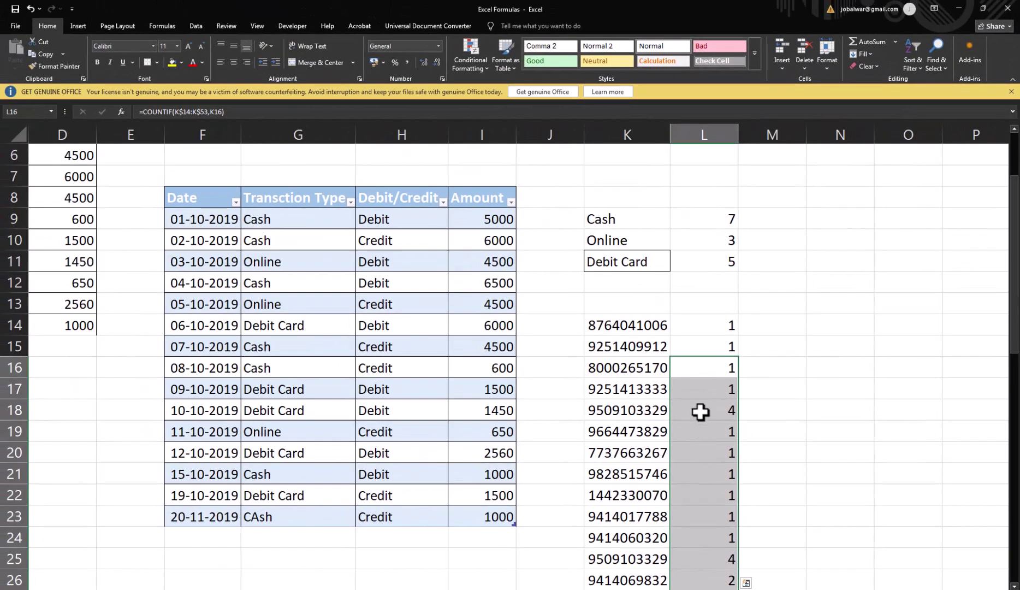
click(663, 390)
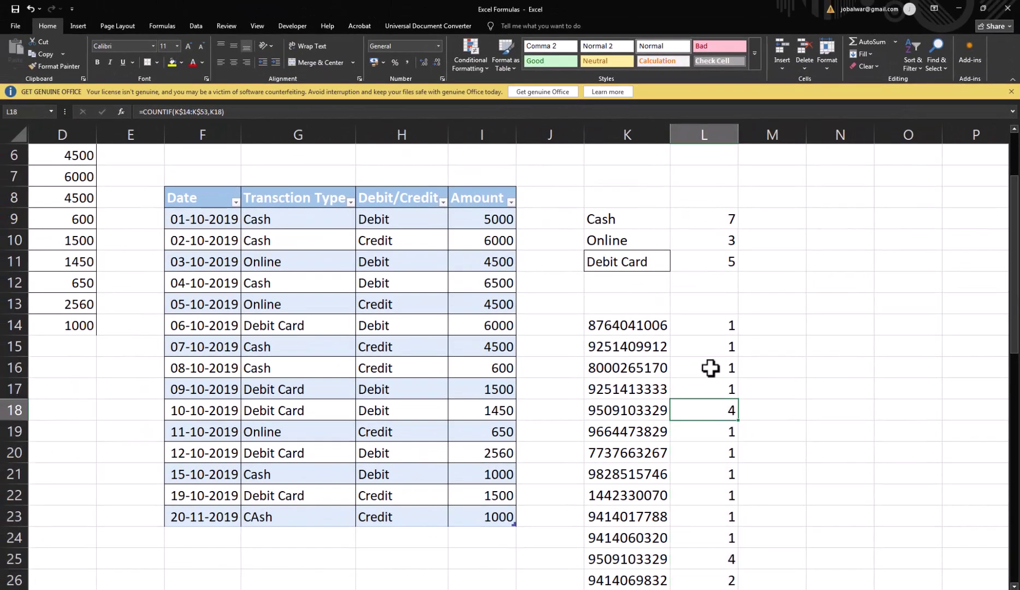
scroll(713, 412, down, 2)
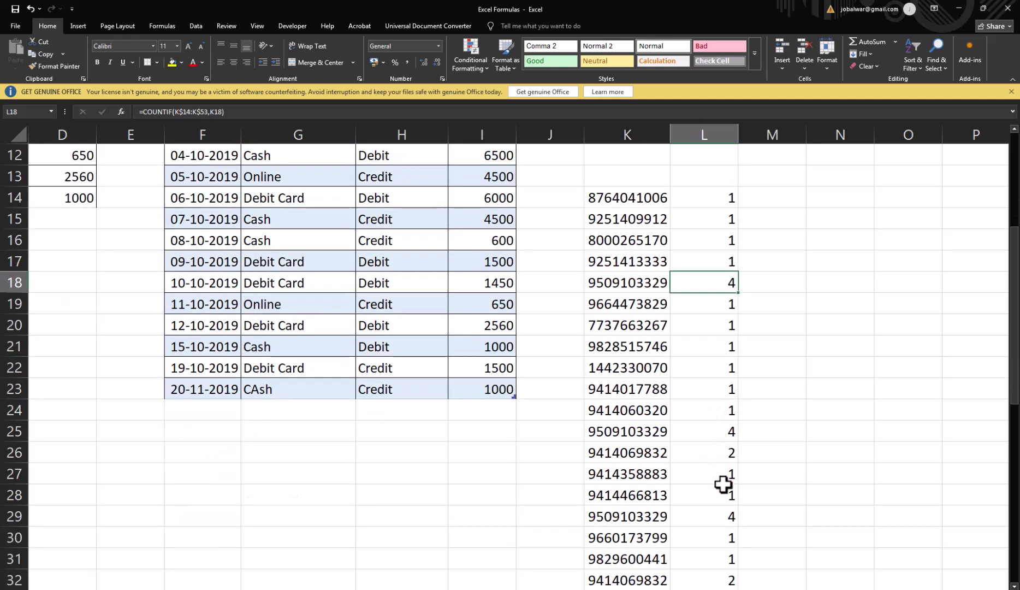
scroll(723, 484, down, 10)
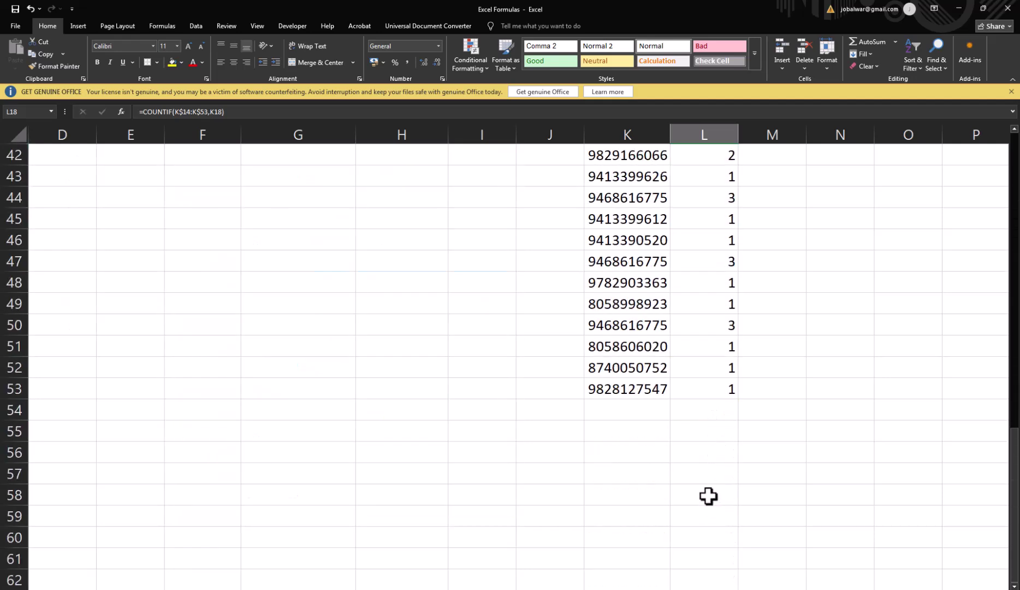
click(606, 405)
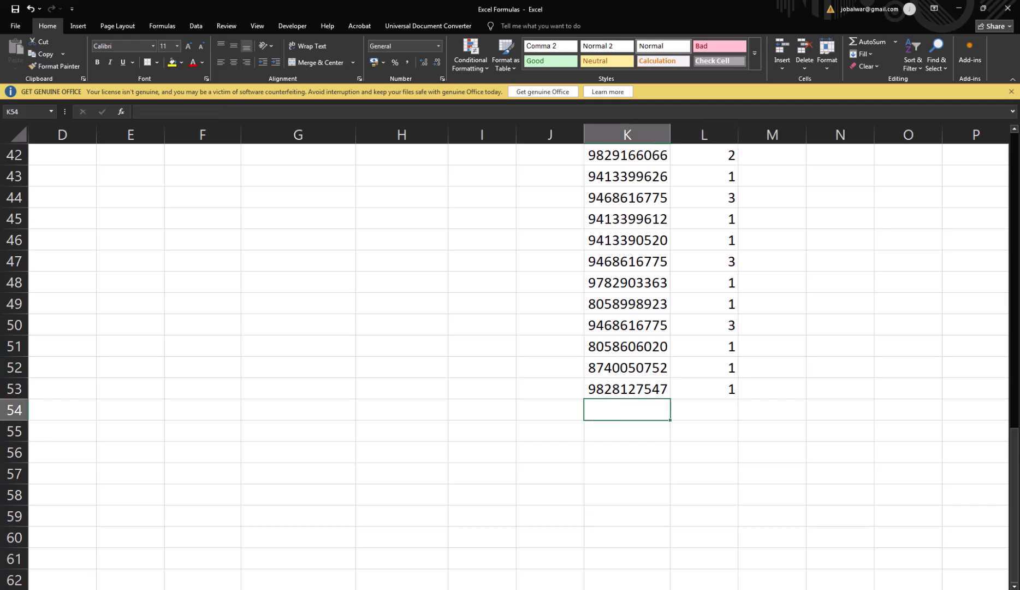
Step: Enter a repeated phone number in K54, correcting a mistyped 3 to 6
click(624, 354)
click(605, 411)
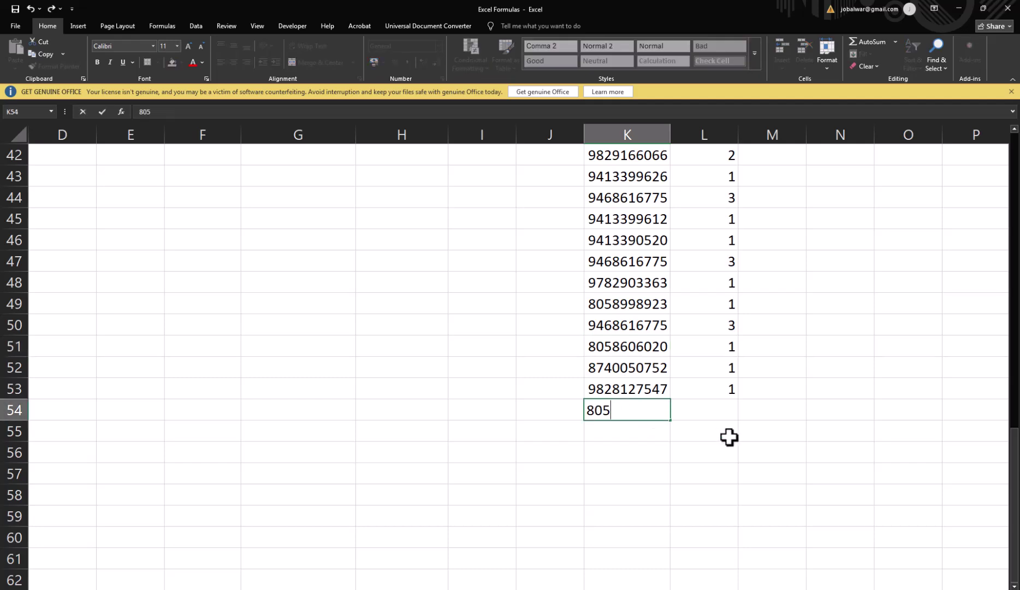
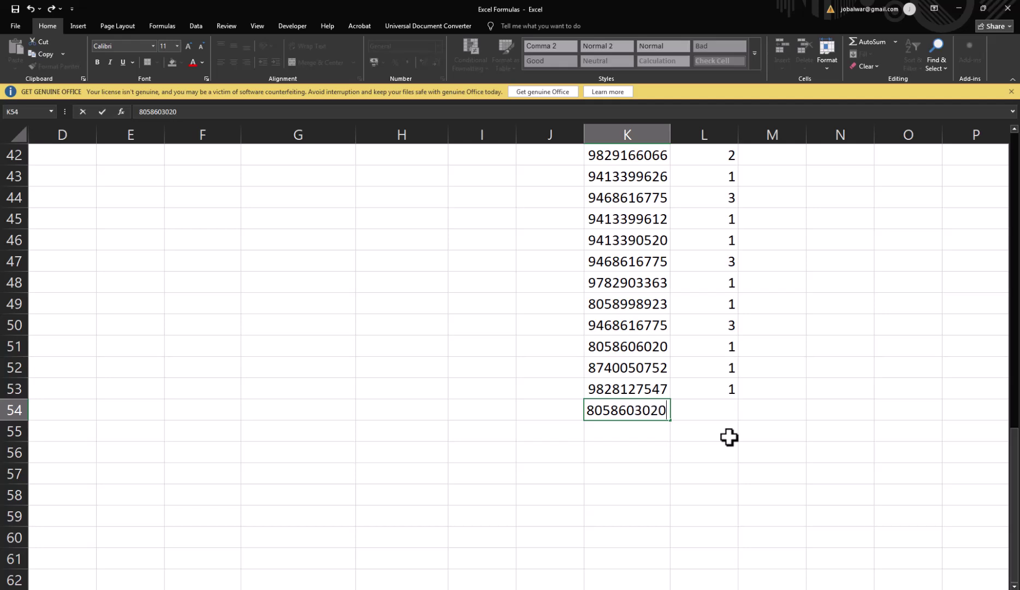
key(Return)
key(Up)
key(F2)
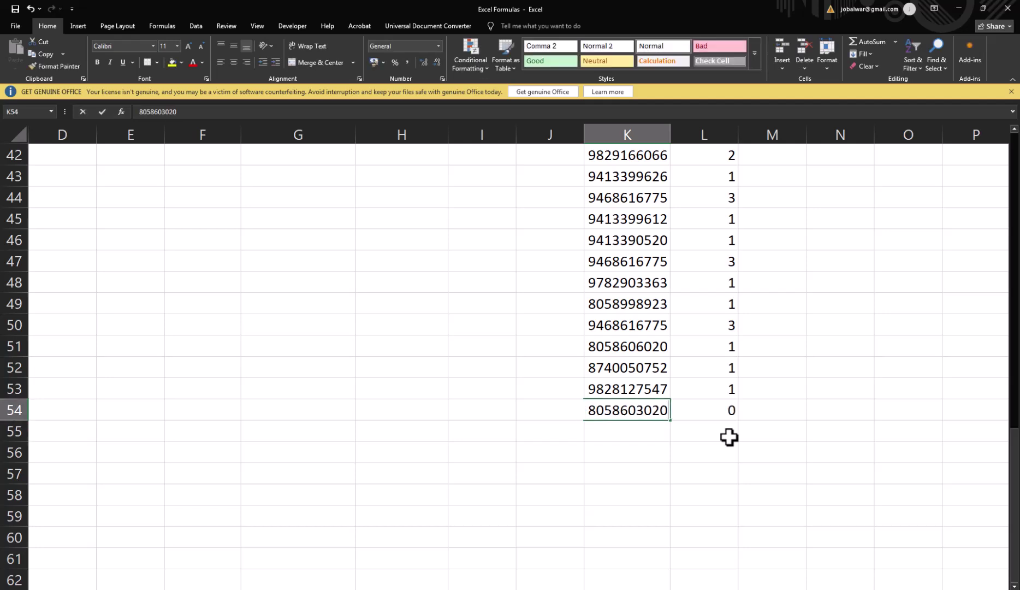
key(Left)
key(Left)
key(Left)
key(Left)
key(Left)
key(Left)
key(Left)
key(Left)
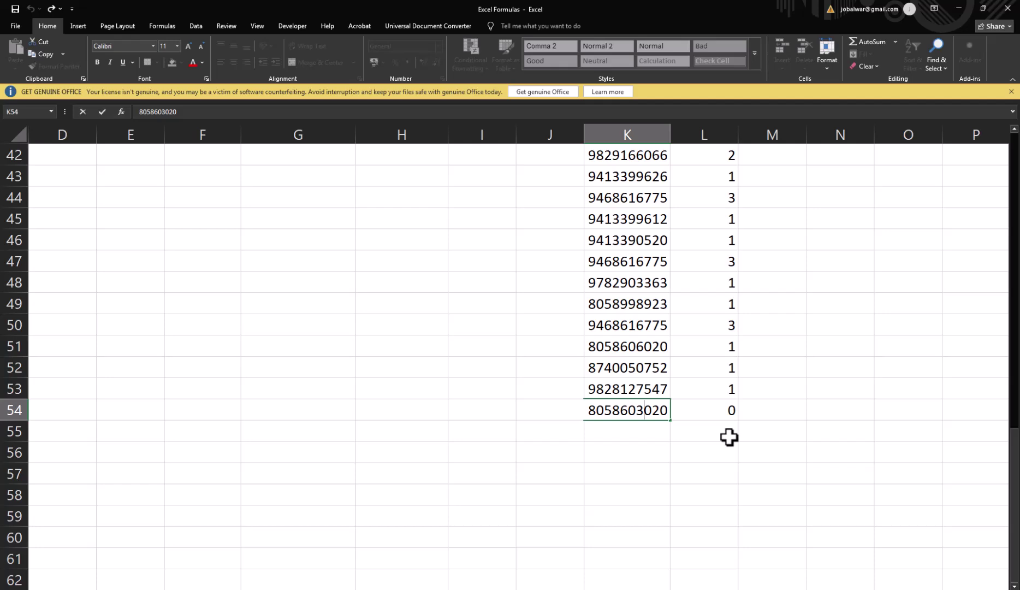
key(BackSpace)
text(6)
key(Return)
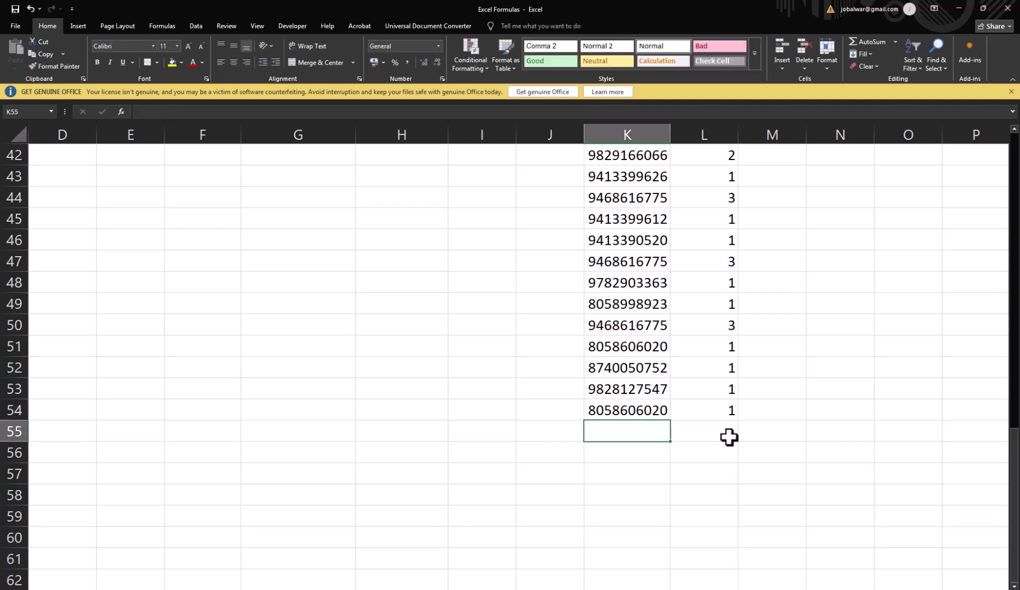
Step: Inspect L54's COUNTIF(K$14:K$53,K54) formula, which shows only 1
key(Up)
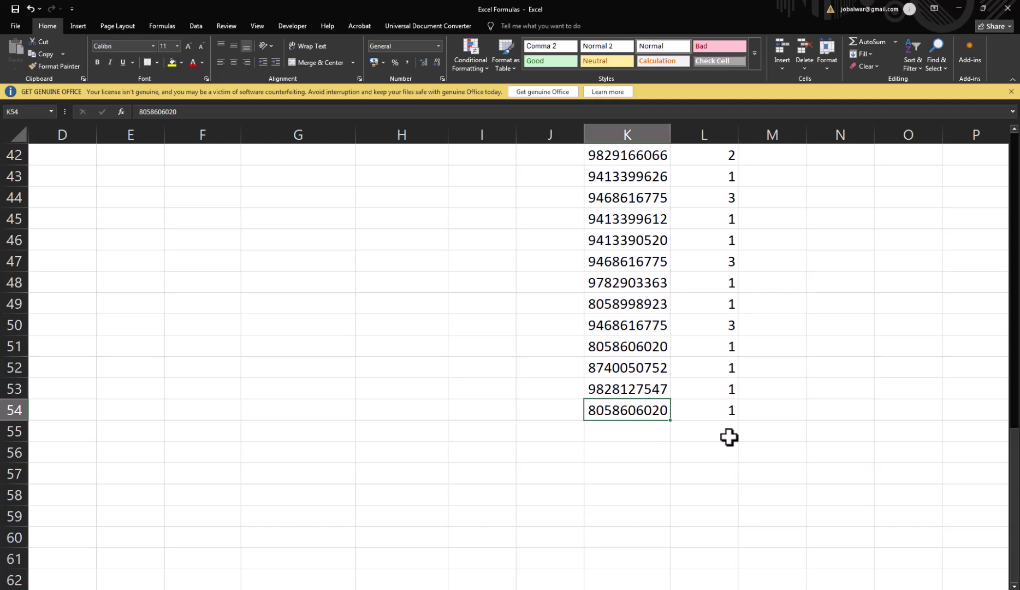
key(Right)
key(F2)
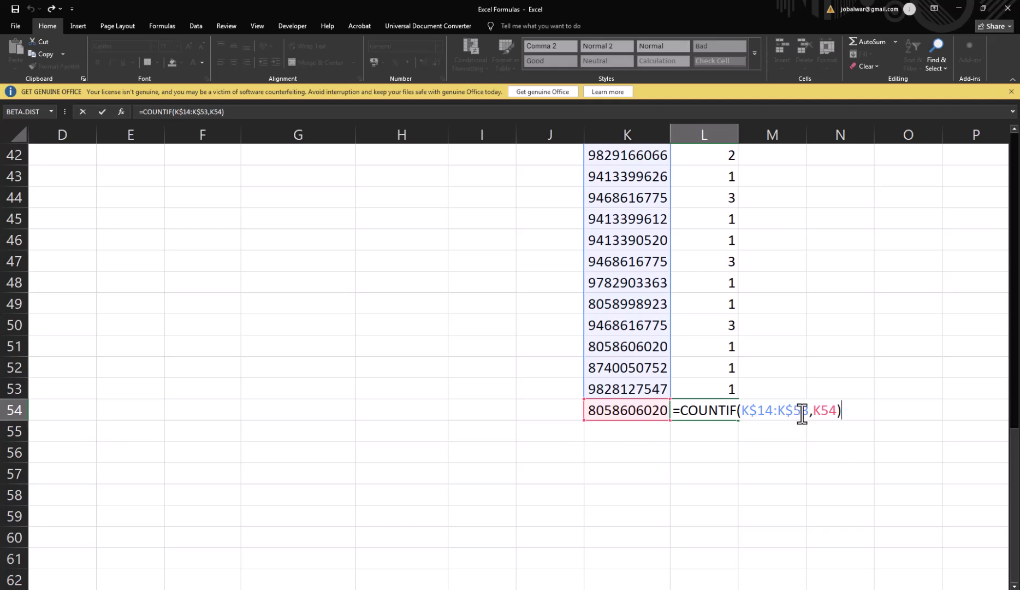
Step: Clear the earlier COUNTIF results from column L
click(610, 412)
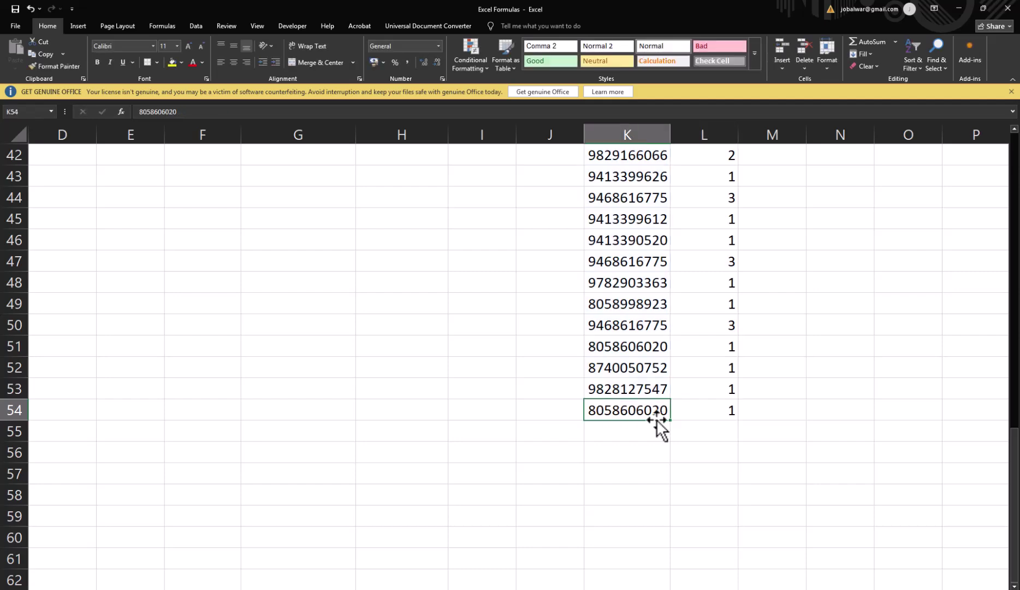
key(Right)
key(ctrl+Up)
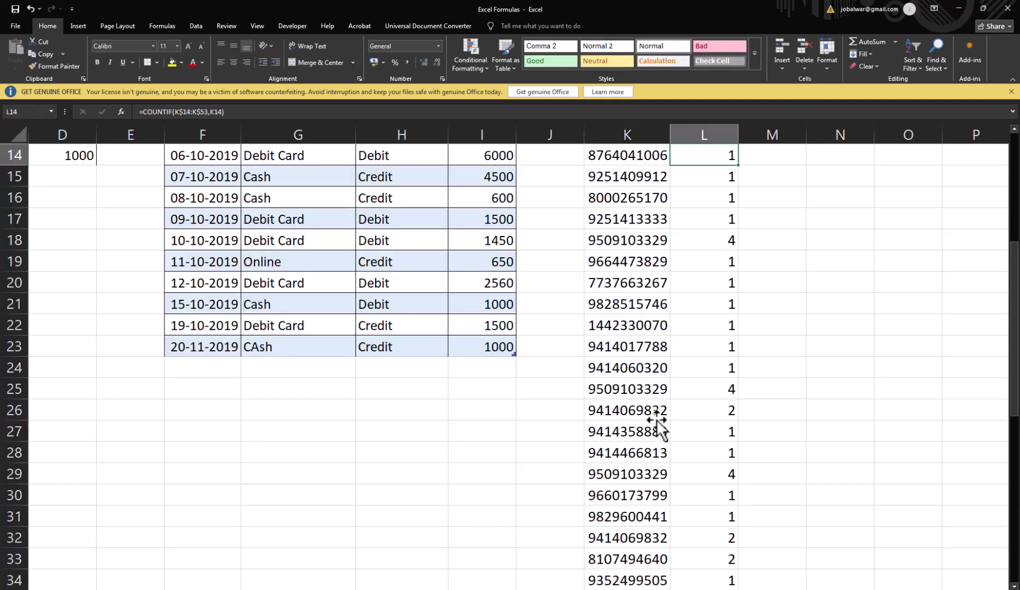
key(ctrl+shift+Down)
key(Delete)
Step: Turn the K14:L54 range into an Excel table
key(Left)
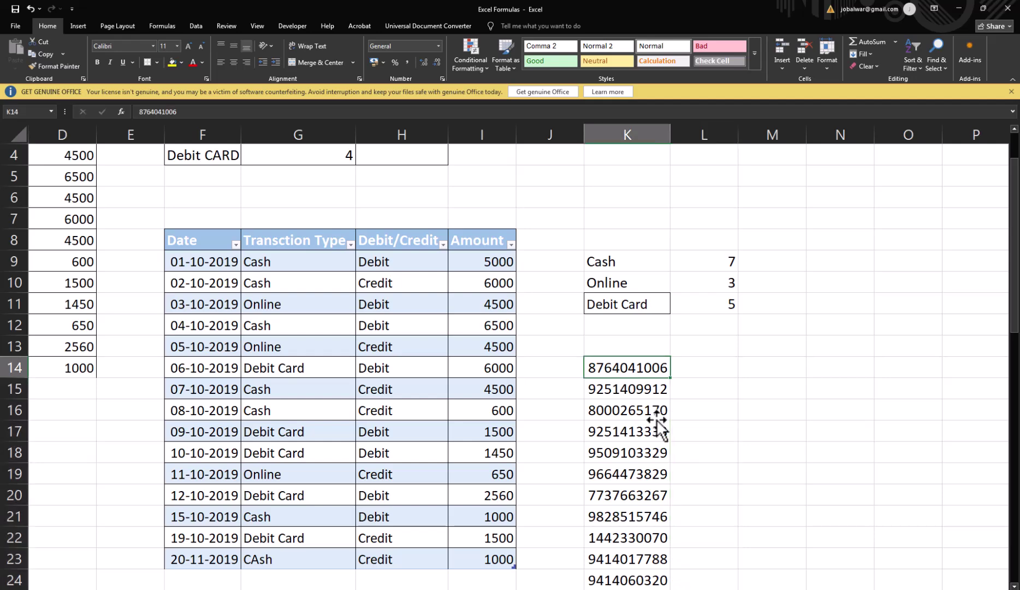
key(shift+Right)
key(shift+Down)
key(ctrl+shift+Down)
key(ctrl+t)
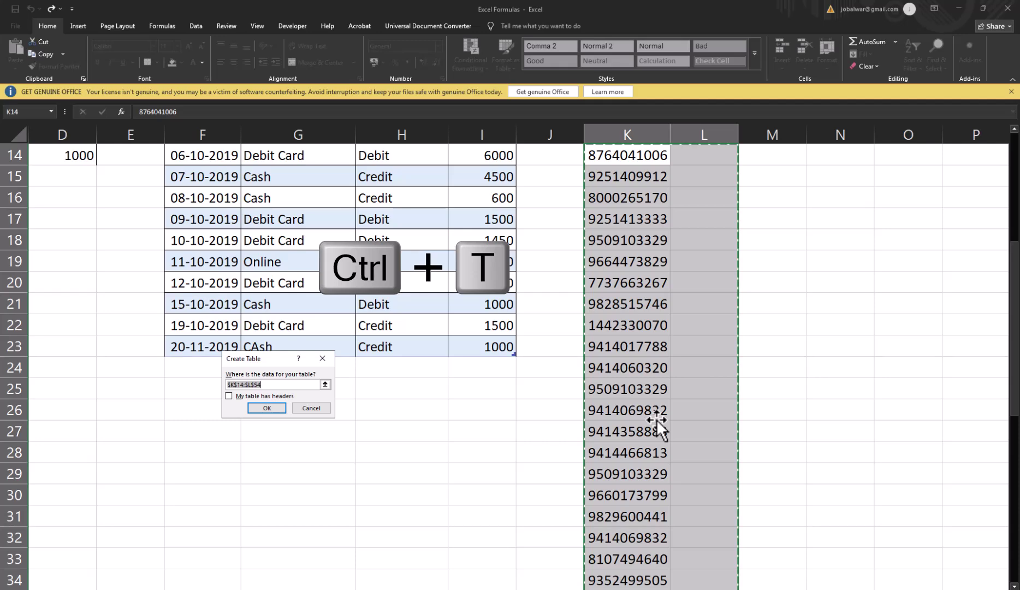
key(Return)
Step: Start a COUNTIF in Column2's first cell using all Column1 numbers as the range
key(Right)
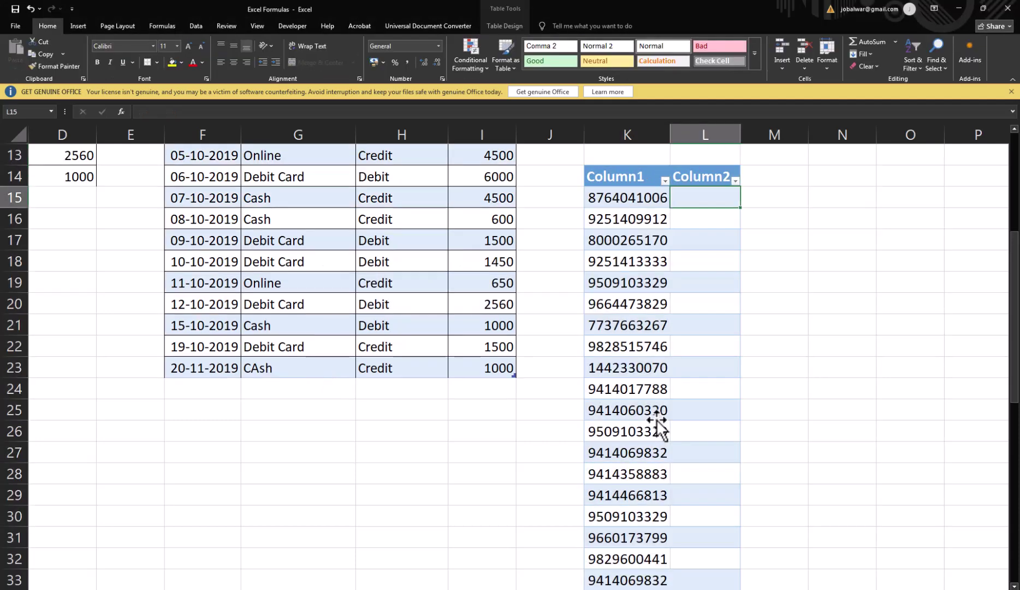
text(=count)
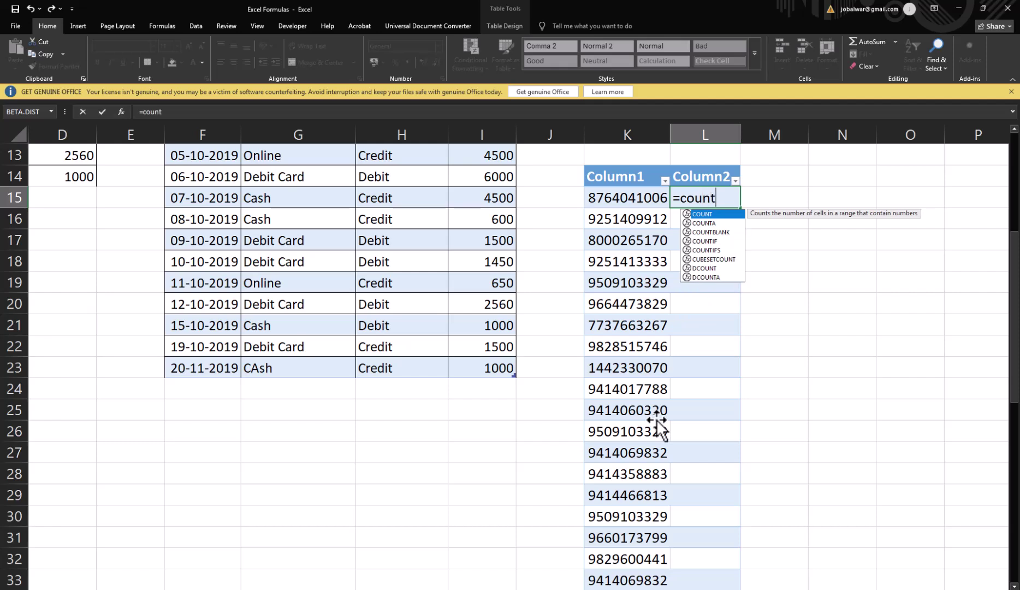
text(if)
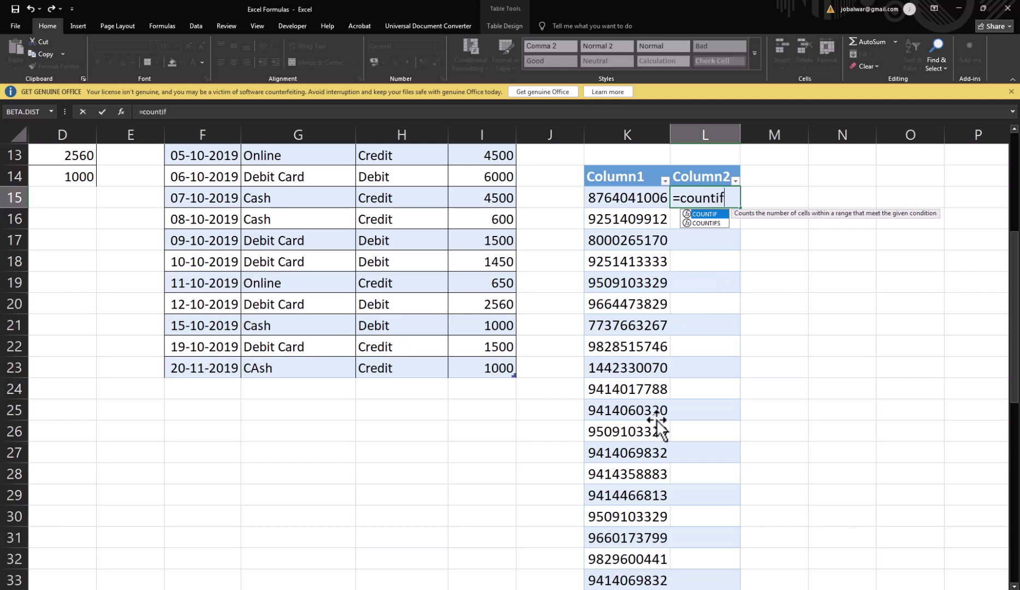
key(Tab)
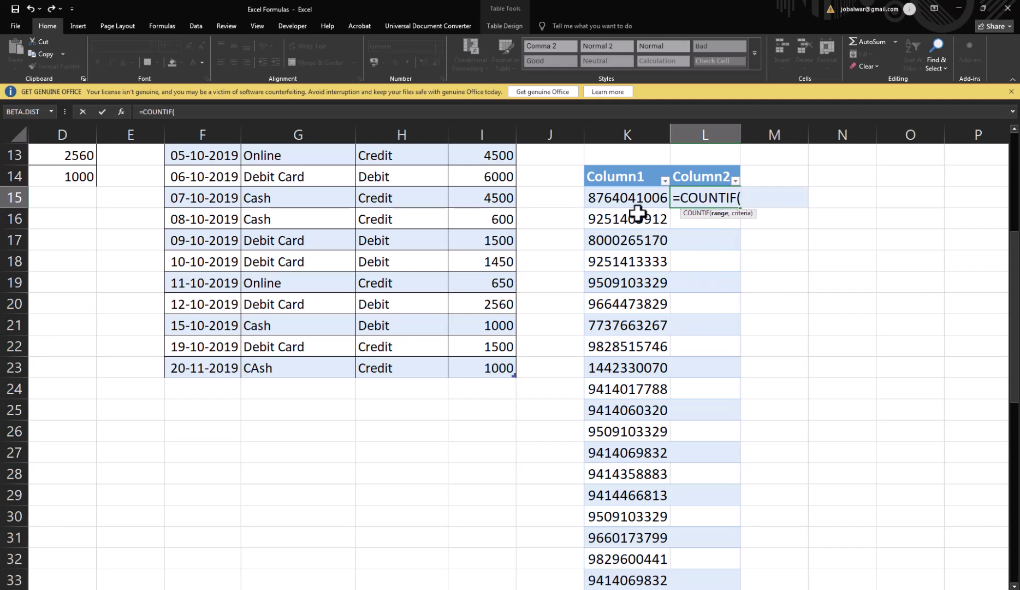
click(623, 199)
scroll(634, 267, down, 5)
scroll(633, 268, down, 8)
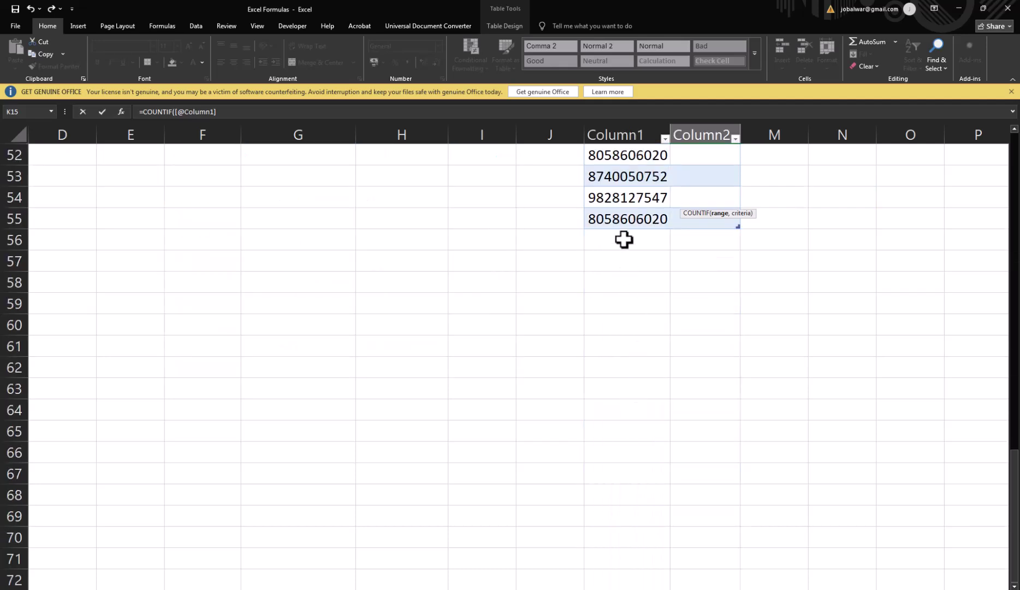
shift+click(617, 218)
text(,)
scroll(617, 230, up, 17)
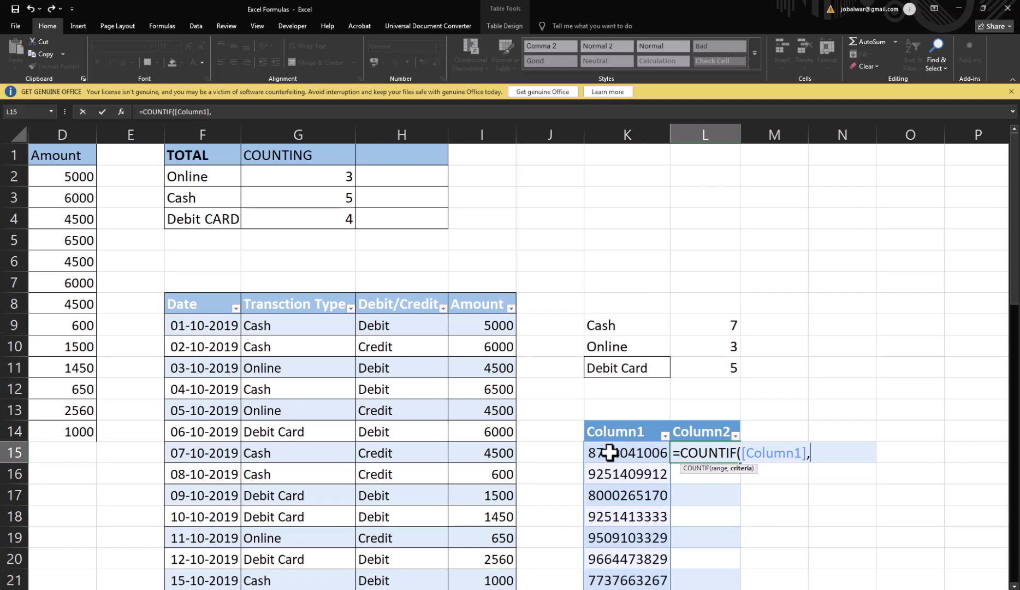
click(633, 450)
text())
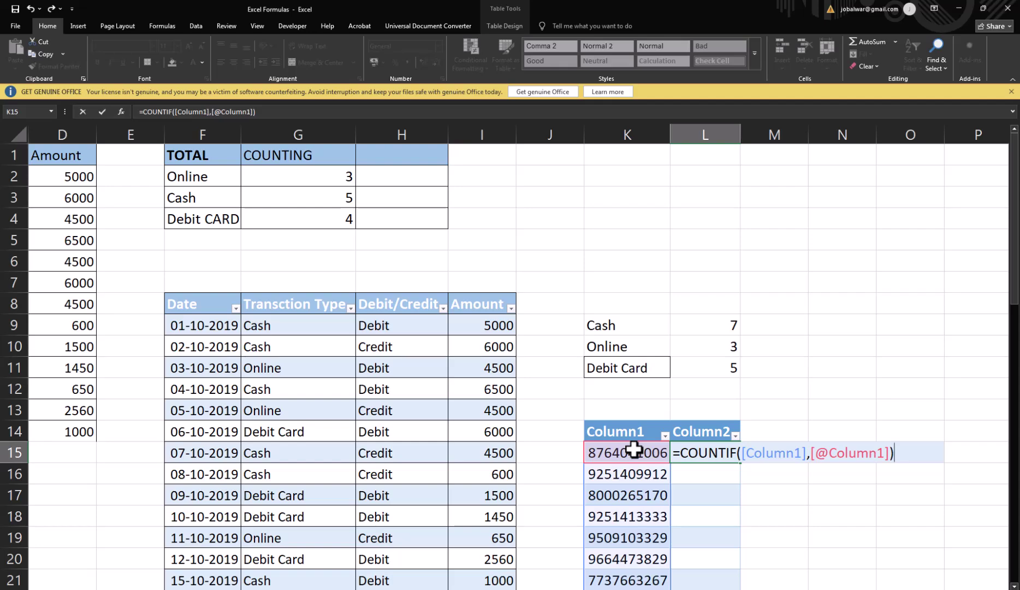
scroll(732, 480, down, 15)
scroll(716, 480, up, 5)
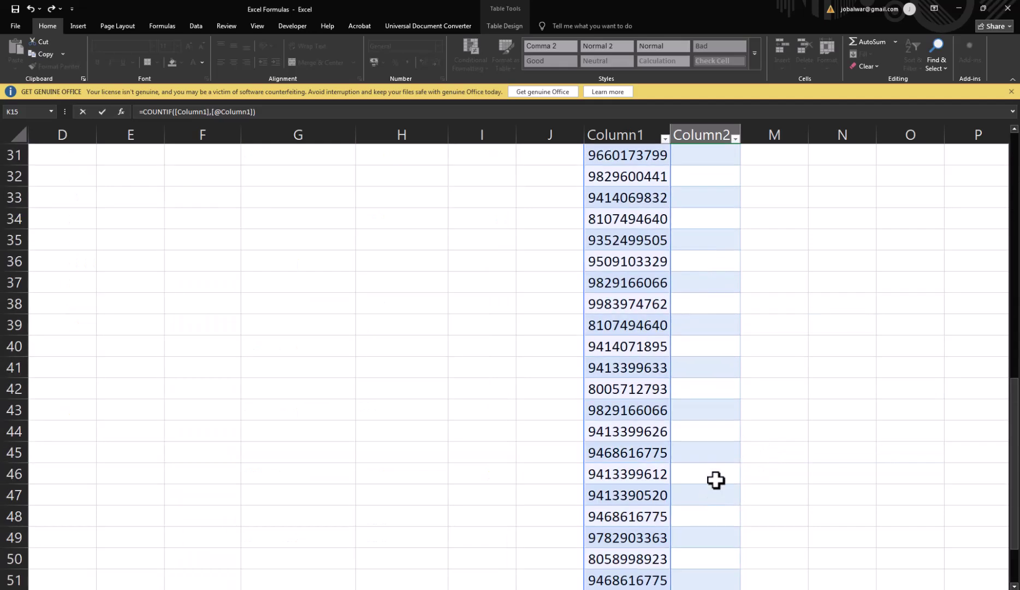
scroll(716, 480, up, 6)
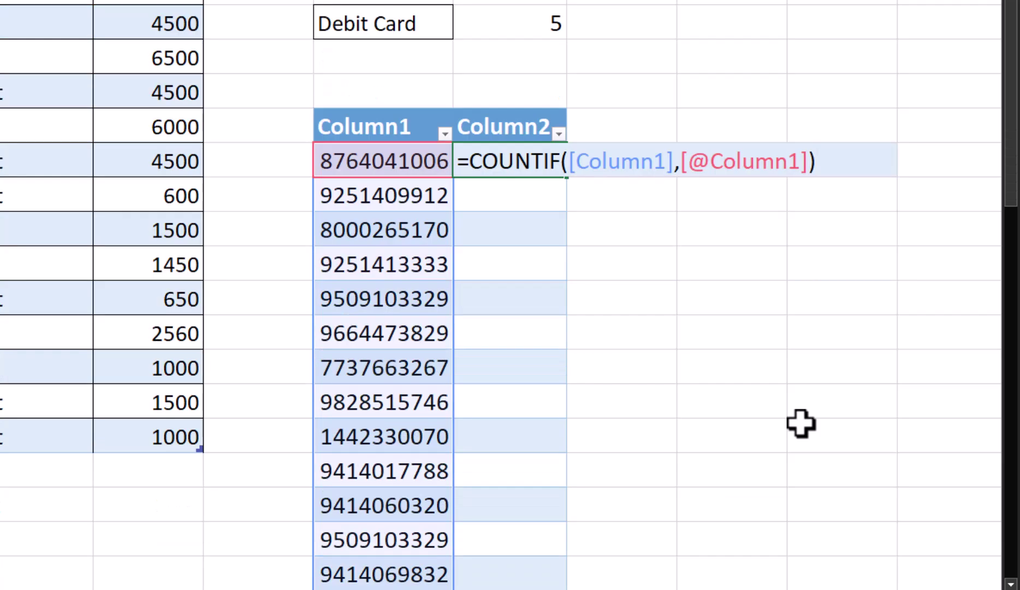
key(Return)
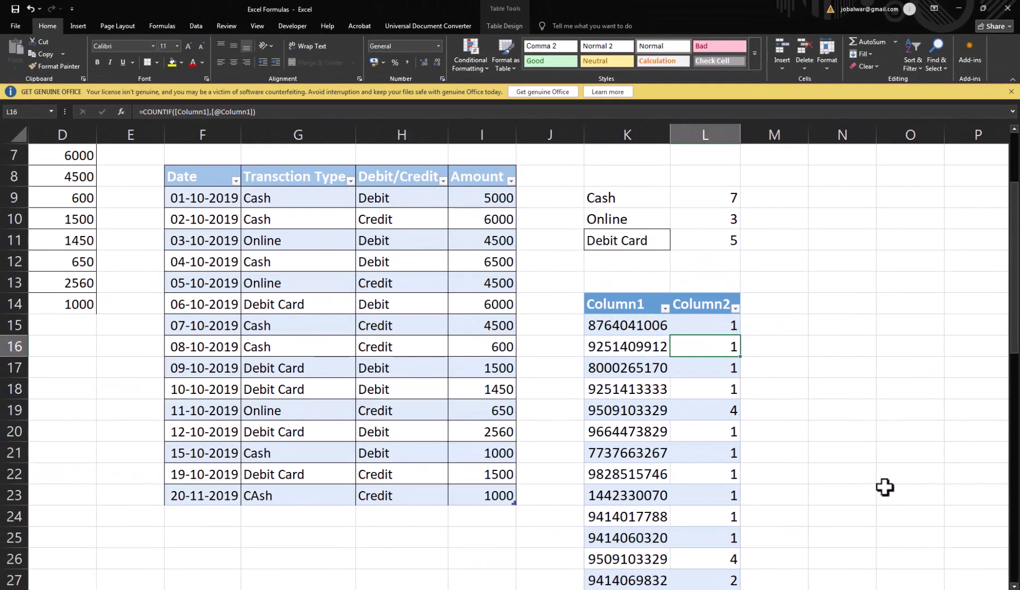
scroll(636, 514, down, 14)
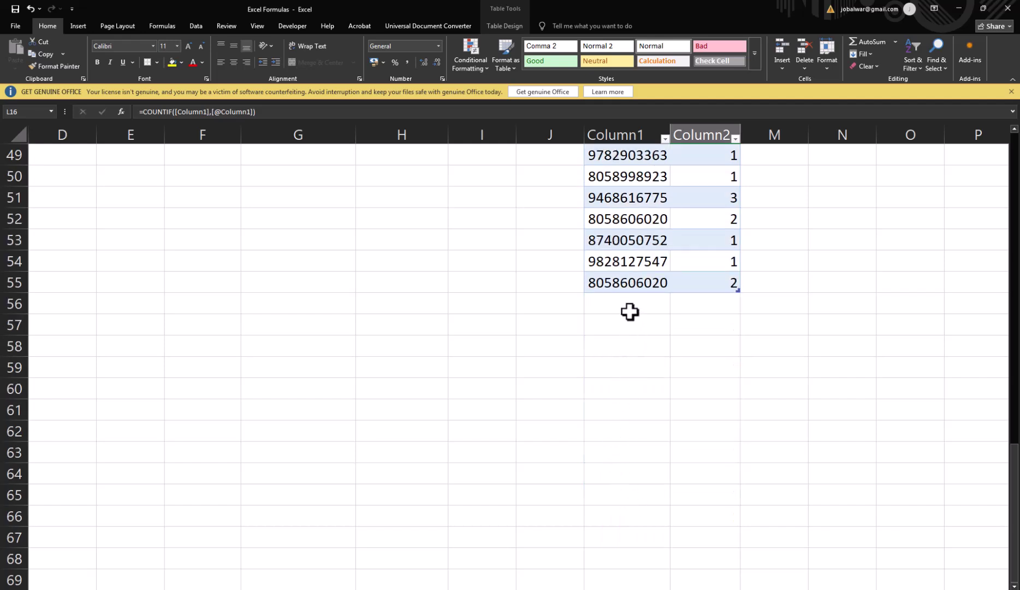
click(622, 308)
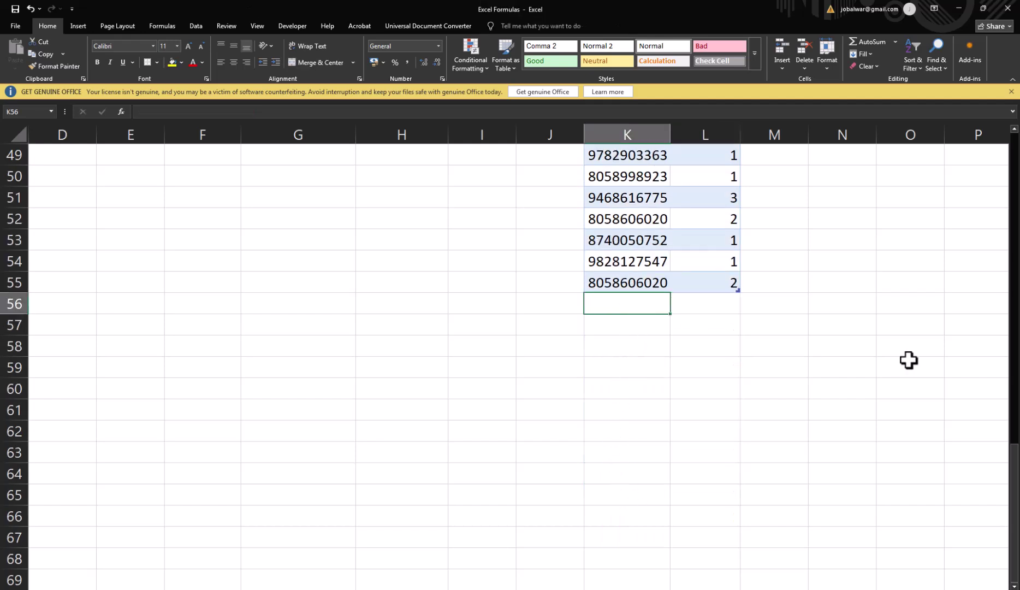
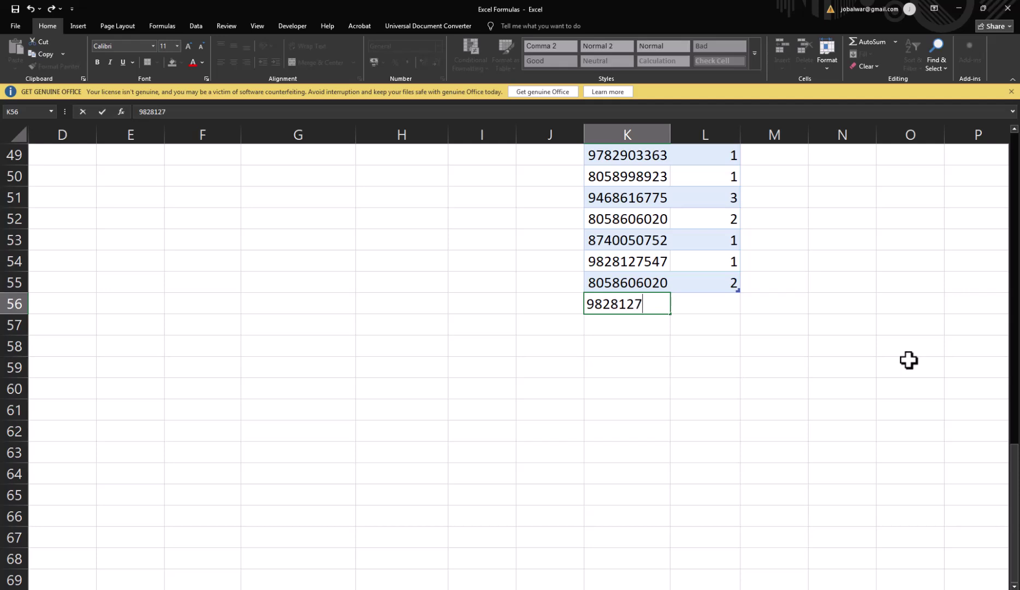
Step: Add a repeated phone number in row 56 and confirm rows 54 and 56 both count 2
key(Return)
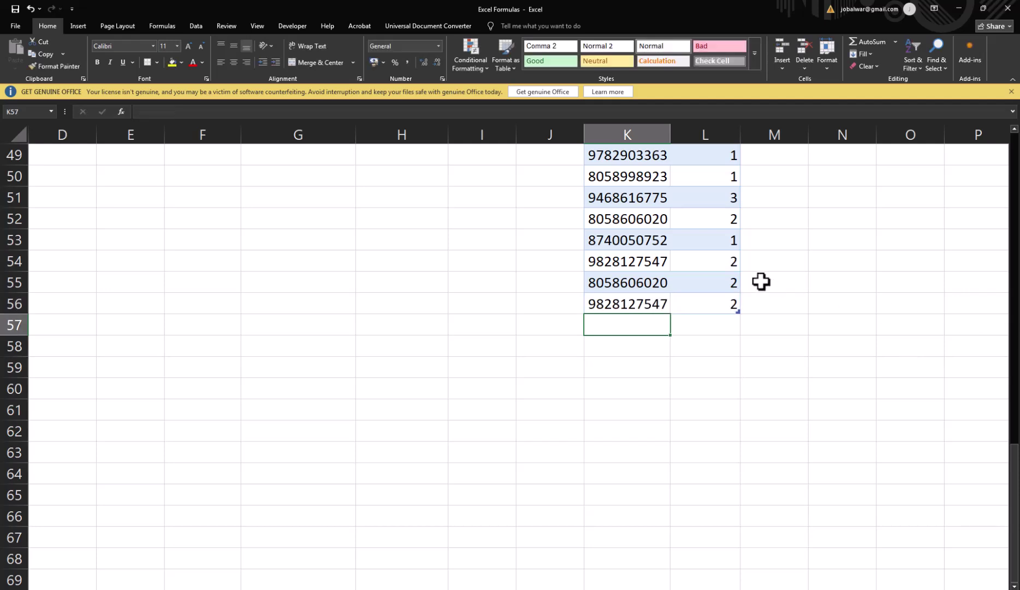
click(715, 263)
click(703, 305)
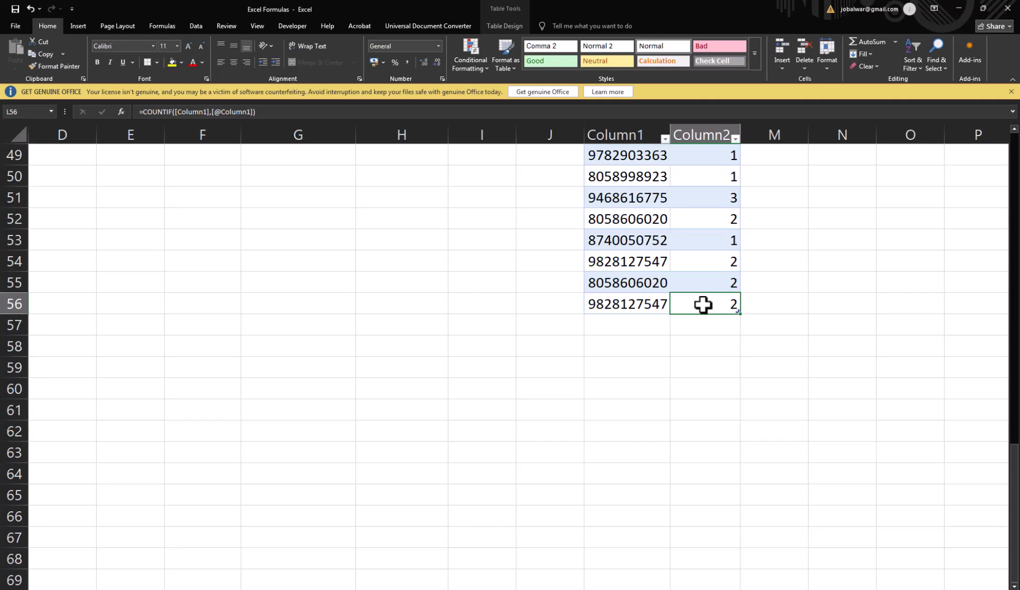
scroll(701, 304, up, 16)
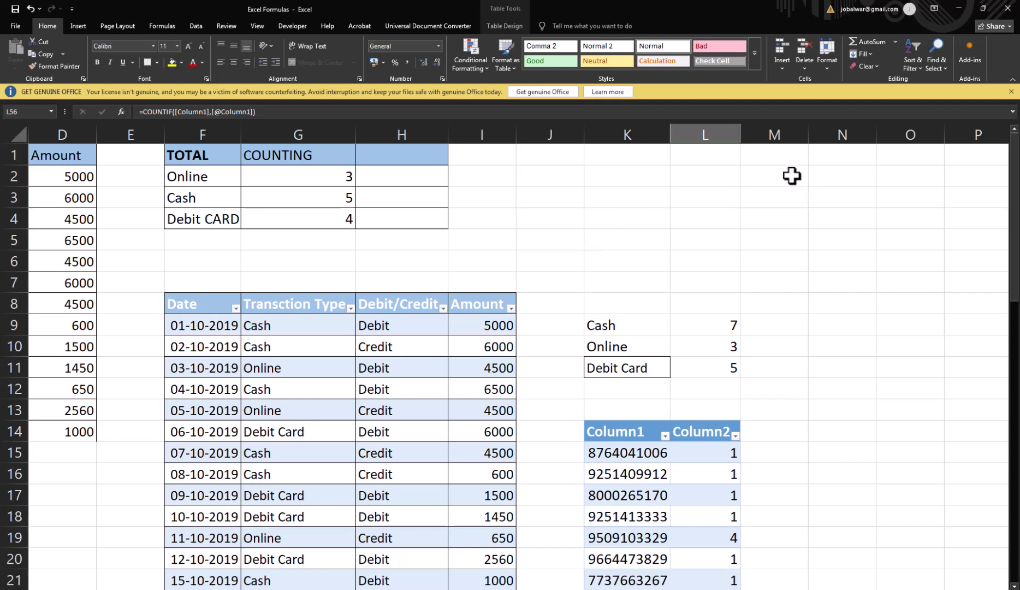
Step: Fill day numbers 1 to 10 across M1:V1
click(782, 158)
text(1)
key(Tab)
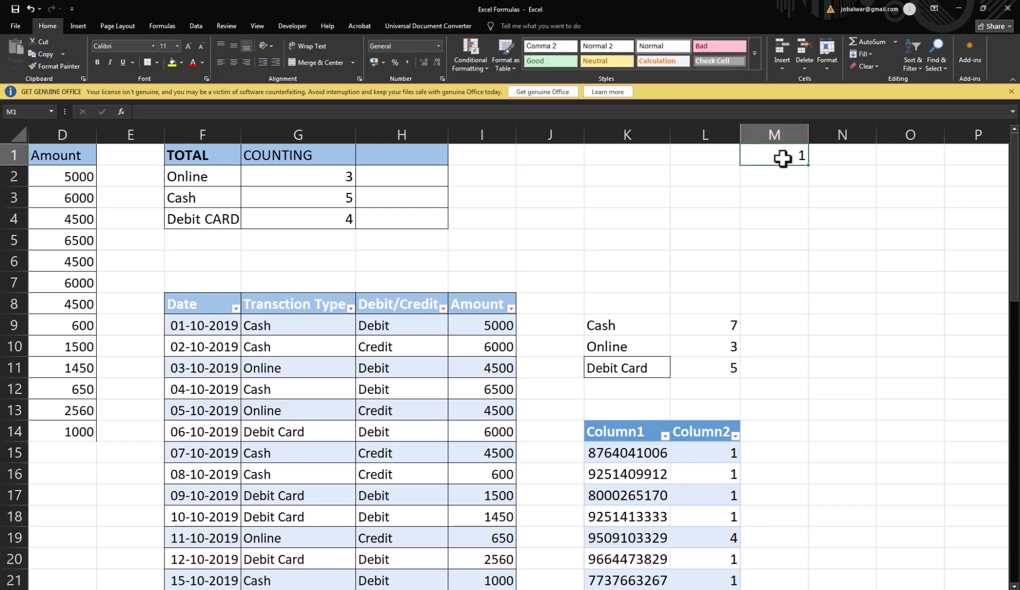
click(782, 158)
drag(810, 169, 711, 187)
Step: Narrow columns M through V to fit the day numbers
click(86, 133)
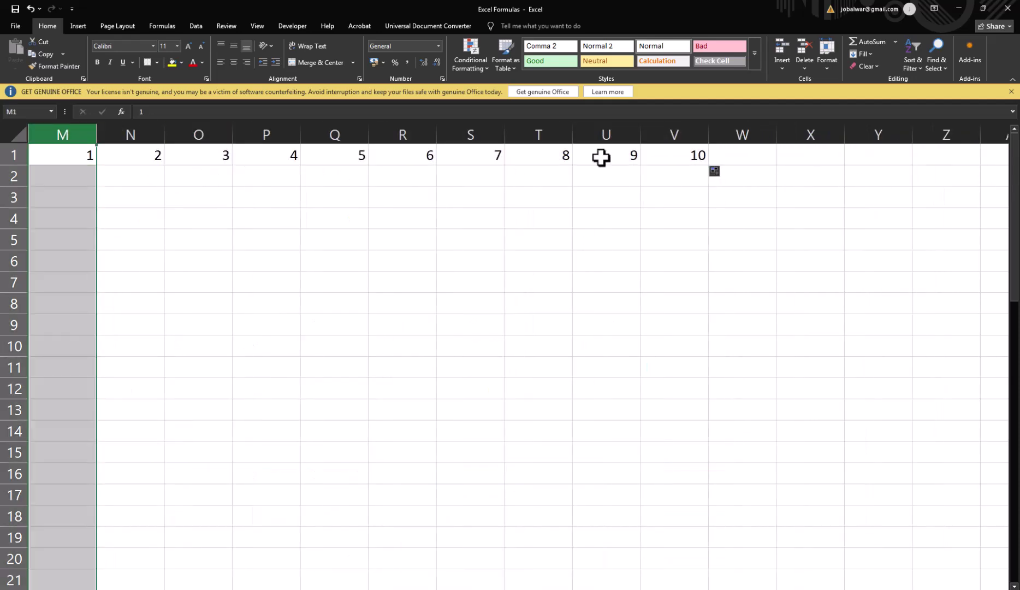
click(709, 135)
shift+click(706, 134)
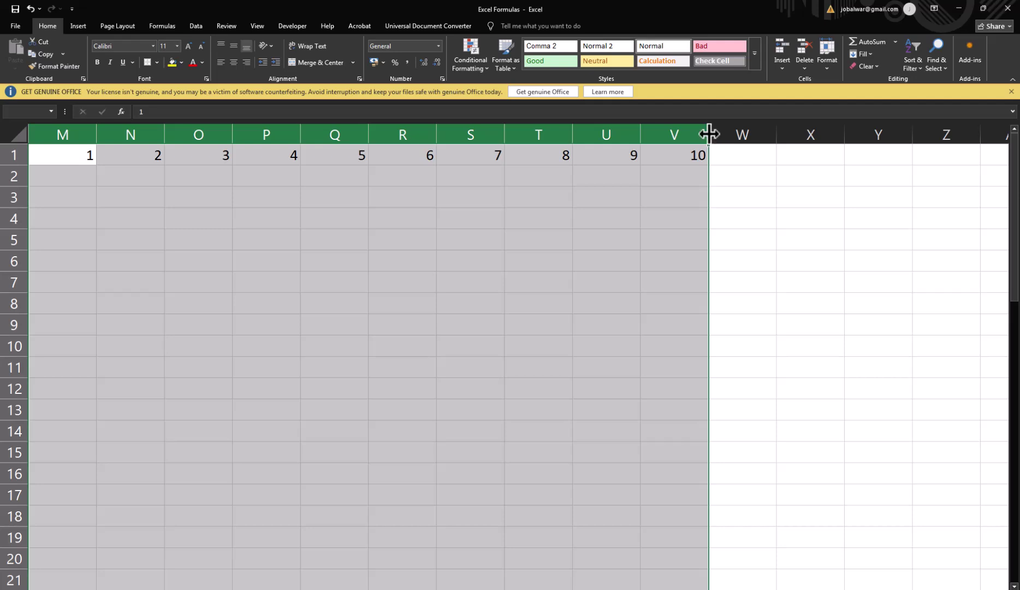
drag(708, 134, 688, 134)
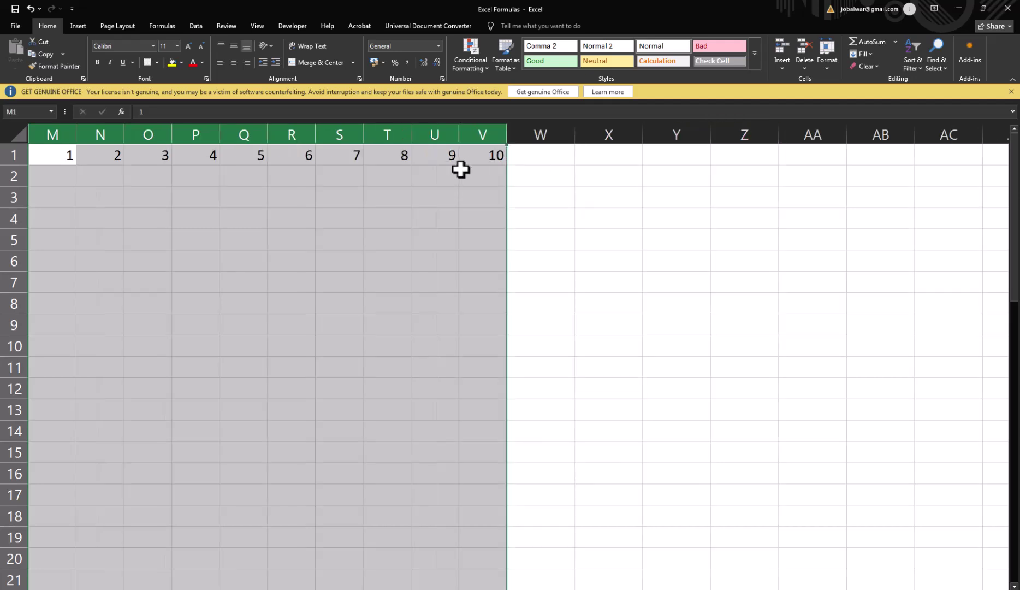
drag(75, 134, 392, 177)
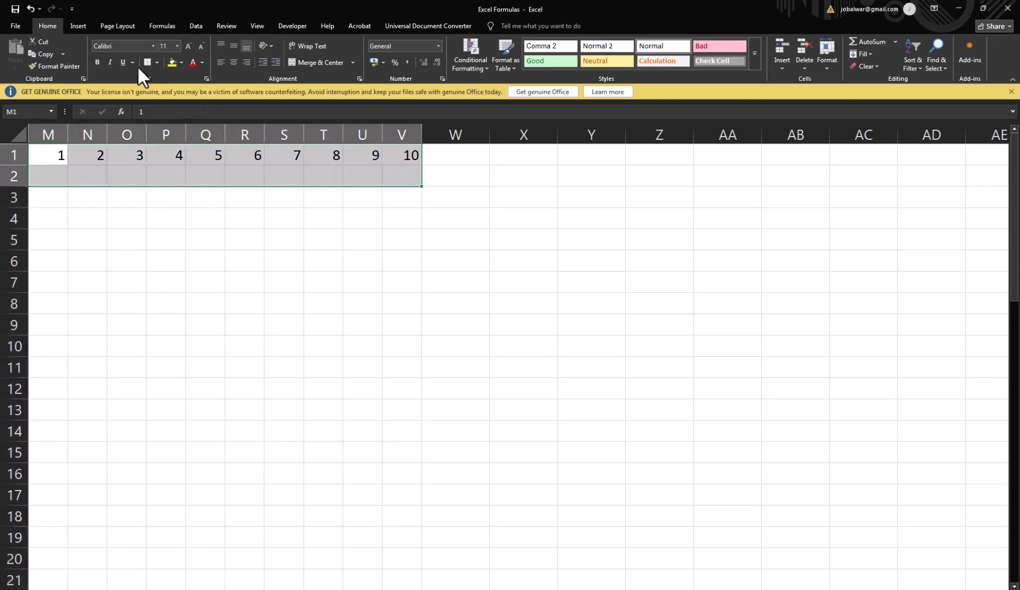
Step: Apply All Borders to the M1:V2 day grid
click(157, 62)
click(170, 150)
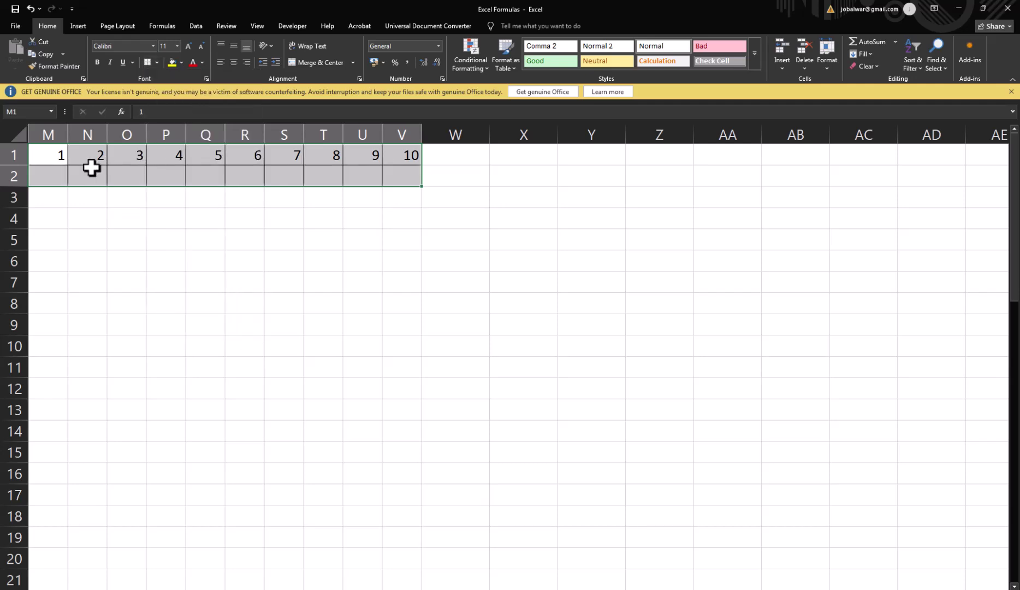
click(41, 178)
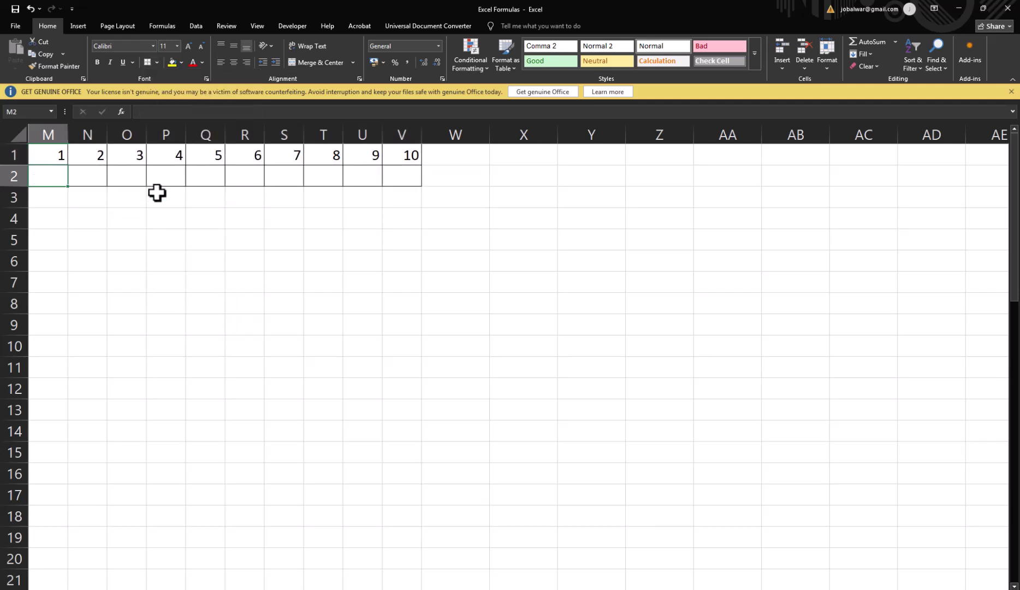
Step: Enter attendance codes P, P, P, A, L, P, P, L, L, A in M2:V2
text(P)
key(Tab)
text(P)
key(Tab)
text(P)
key(Tab)
text(A)
key(Tab)
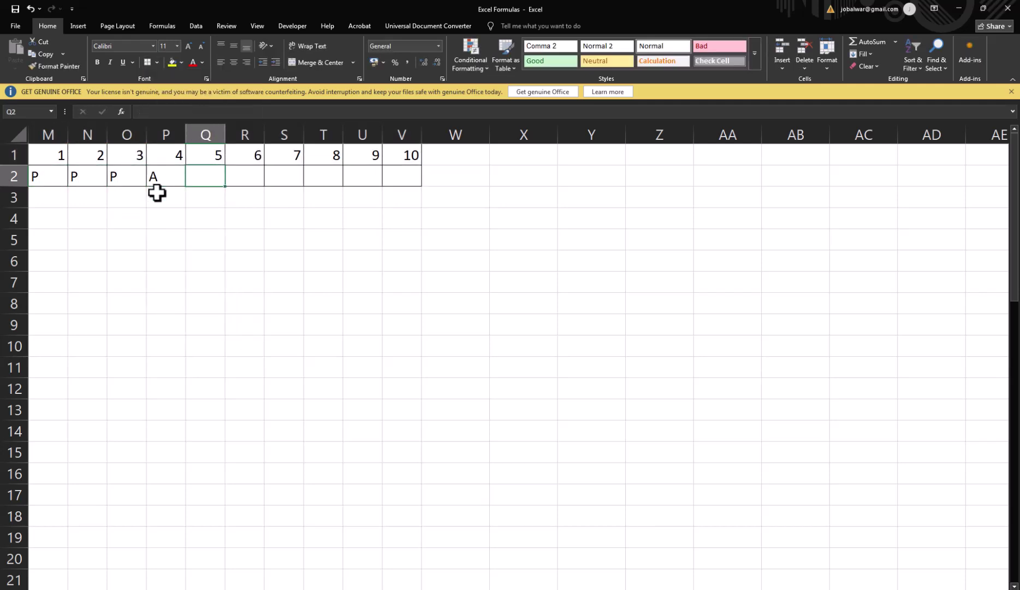
text(L)
key(Tab)
text(PP)
key(Tab)
text(P)
key(Left)
key(Left)
key(Right)
text(P[)
key(Tab)
key(Left)
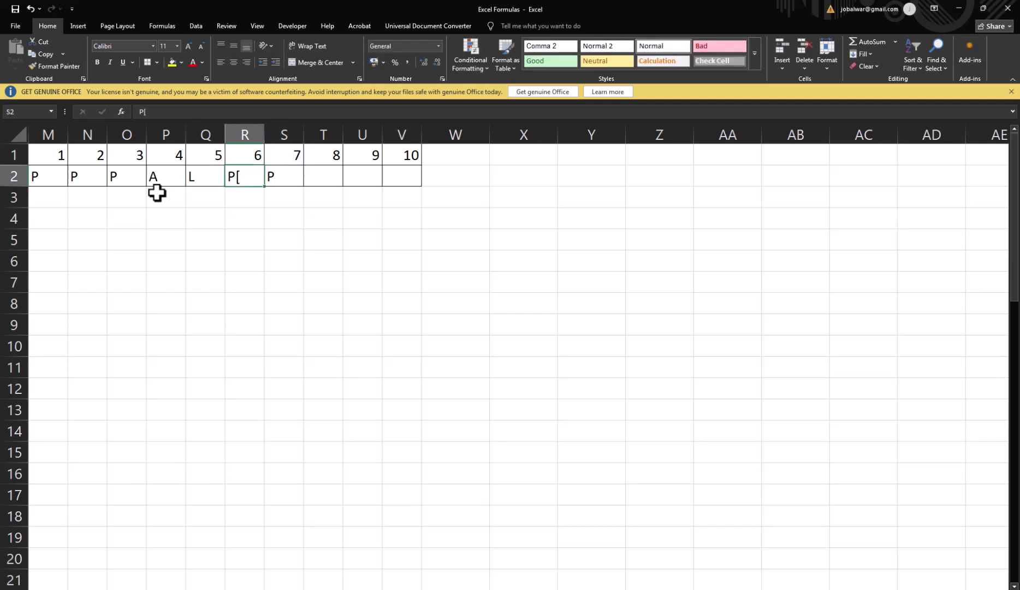
key(F2)
key(BackSpace)
key(Tab)
text(P)
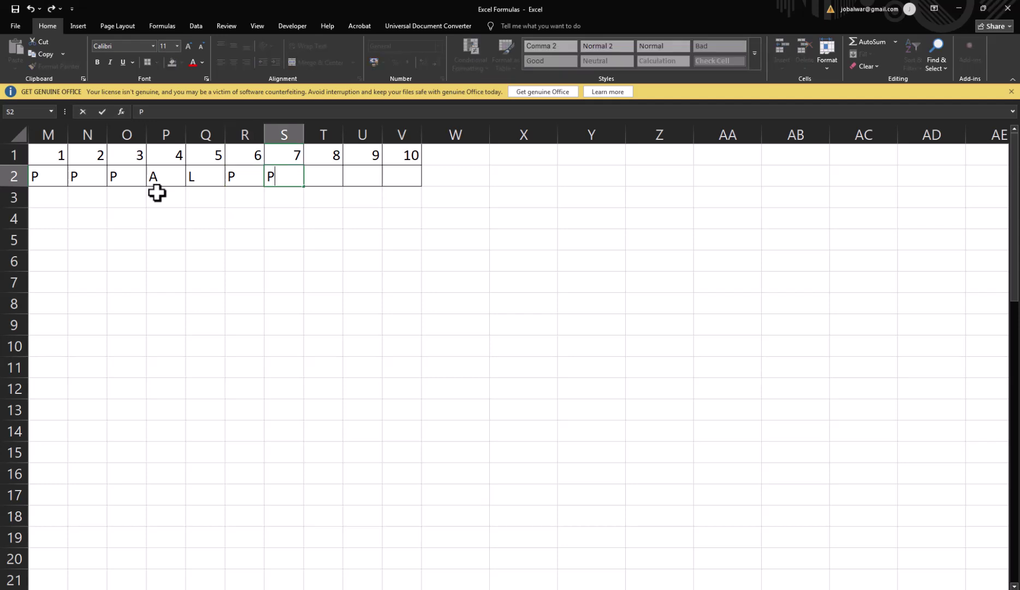
key(Tab)
text(L)
key(Tab)
text(L)
key(Tab)
text(A)
key(Tab)
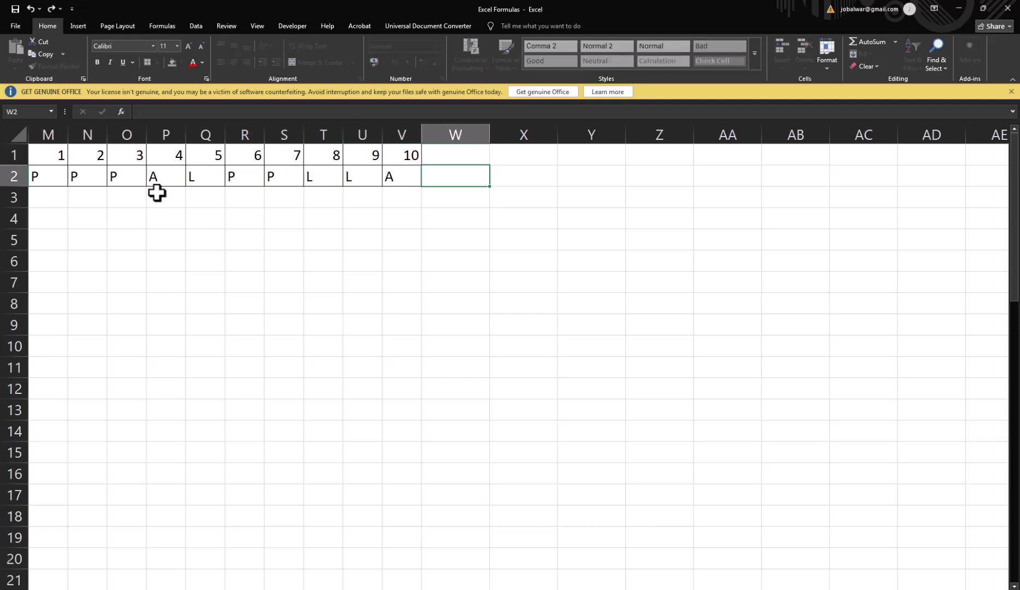
text(O)
key(Escape)
Step: Centre the day numbers and codes in M1:V2
key(Left)
key(Left)
key(Up)
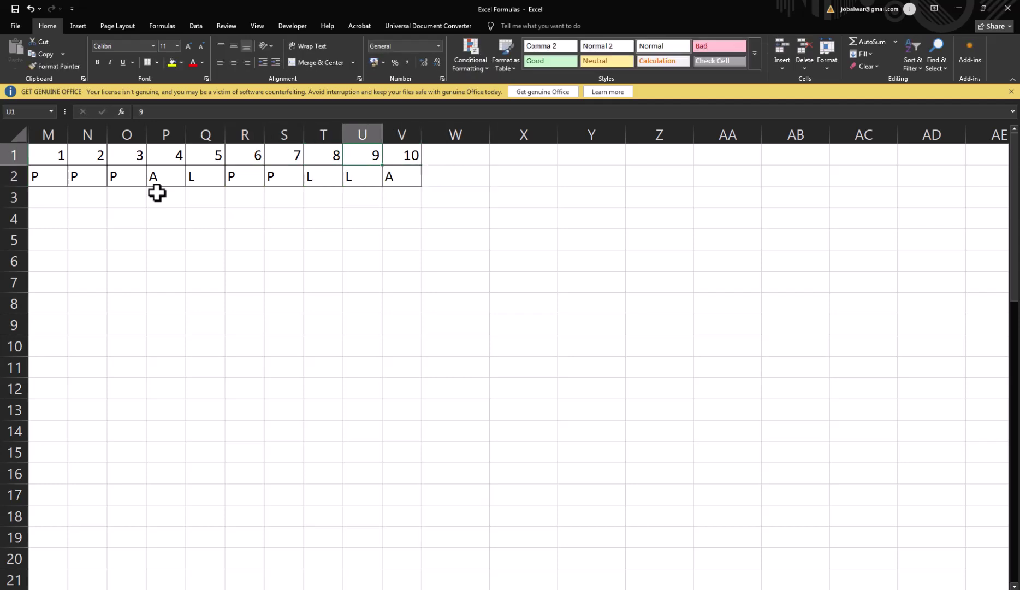
key(ctrl+Left)
key(shift+Down)
key(ctrl+shift+Right)
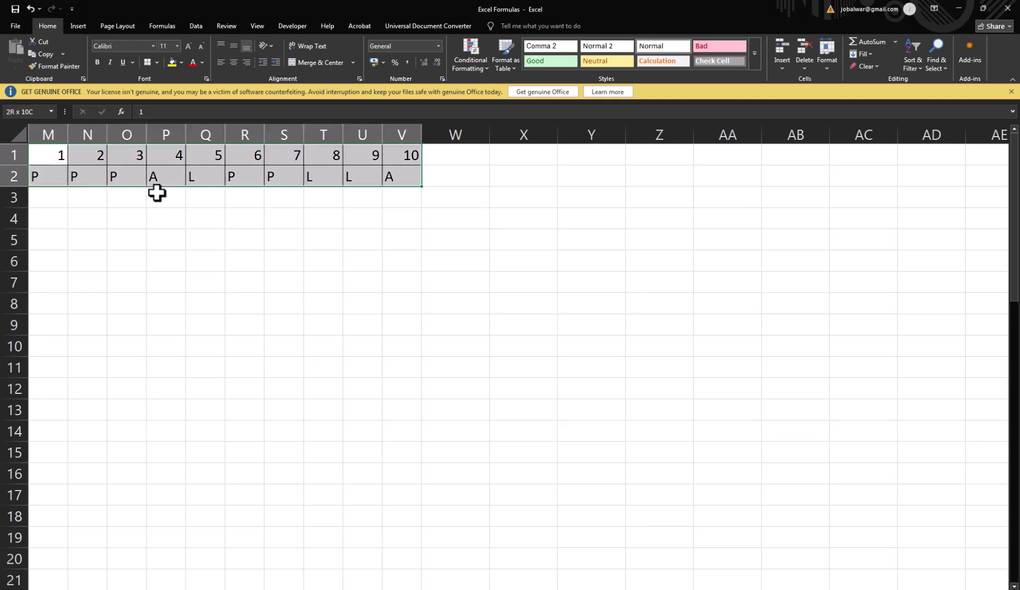
click(233, 62)
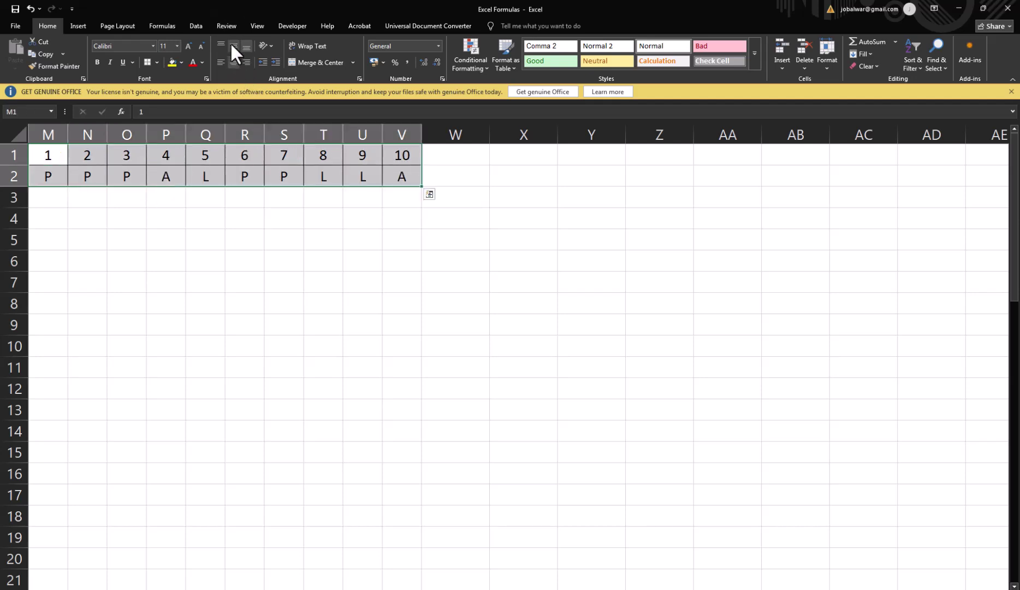
Step: Merge each row of M4:O6 across for the totals labels
drag(60, 221, 128, 261)
click(353, 62)
click(345, 89)
click(60, 219)
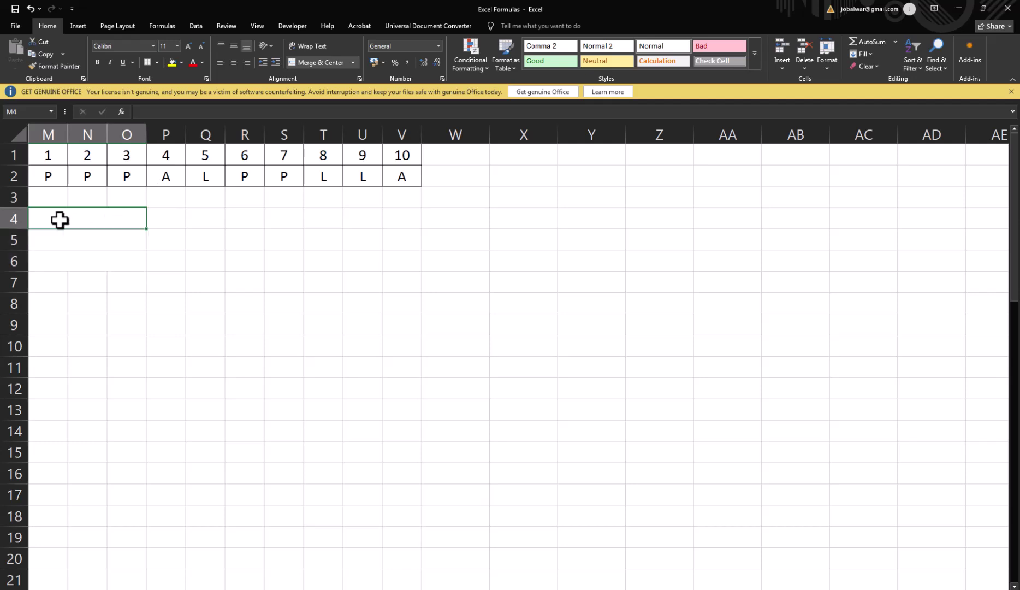
key(Down)
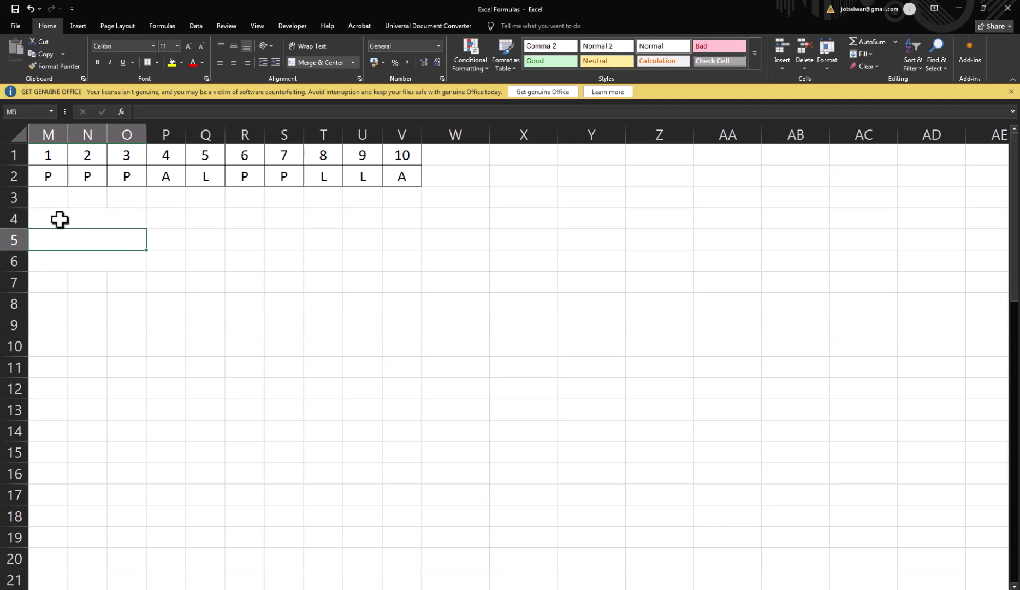
click(59, 218)
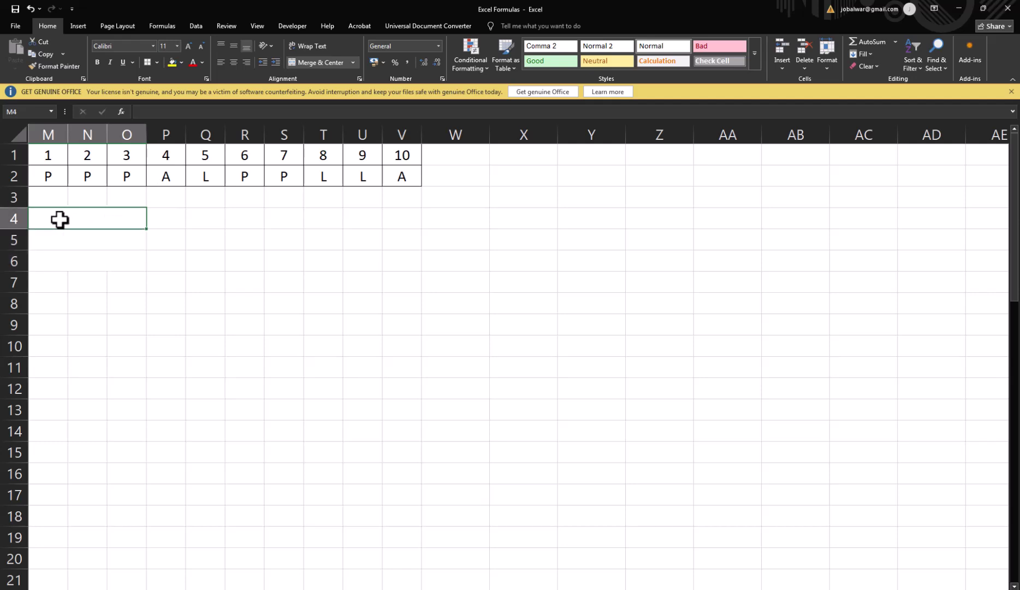
Step: Label M4, M5 and M6 as Total Present, Total Absent and Total Leave
text(Total Presemnt)
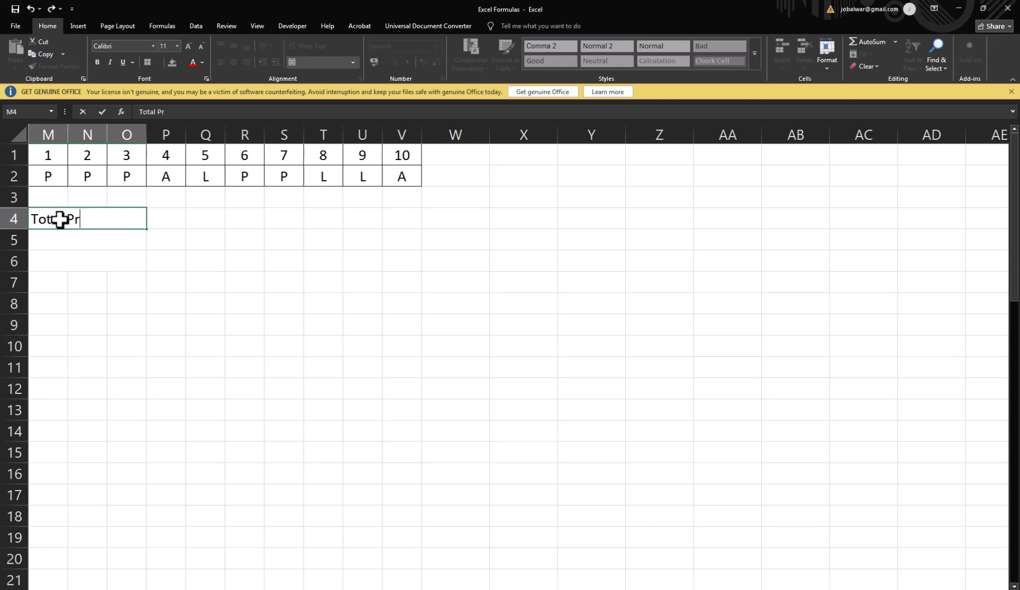
key(BackSpace)
key(BackSpace)
key(BackSpace)
text(nt)
key(Return)
text(Total)
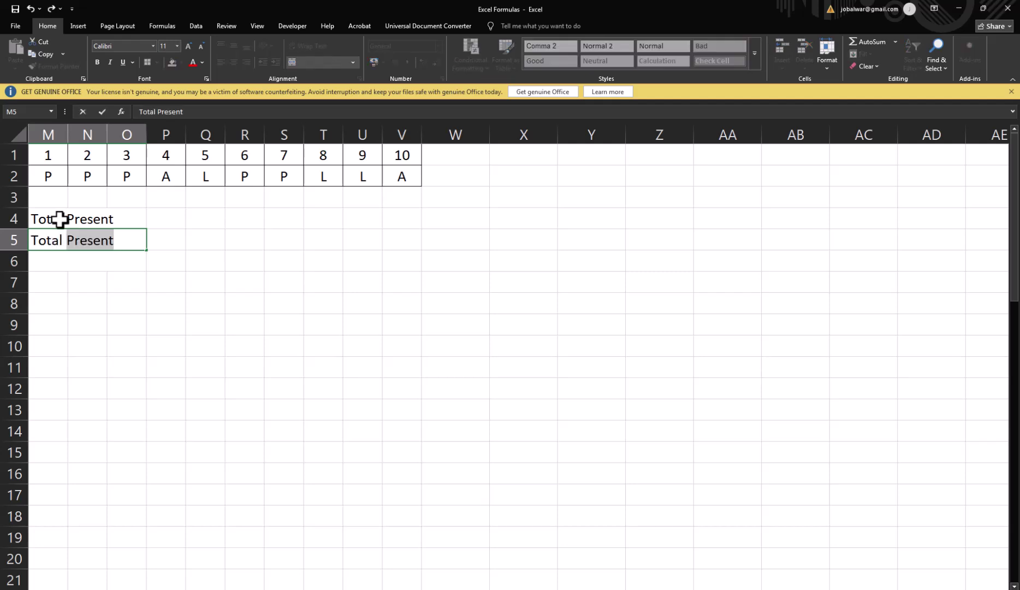
text( Absent)
key(Return)
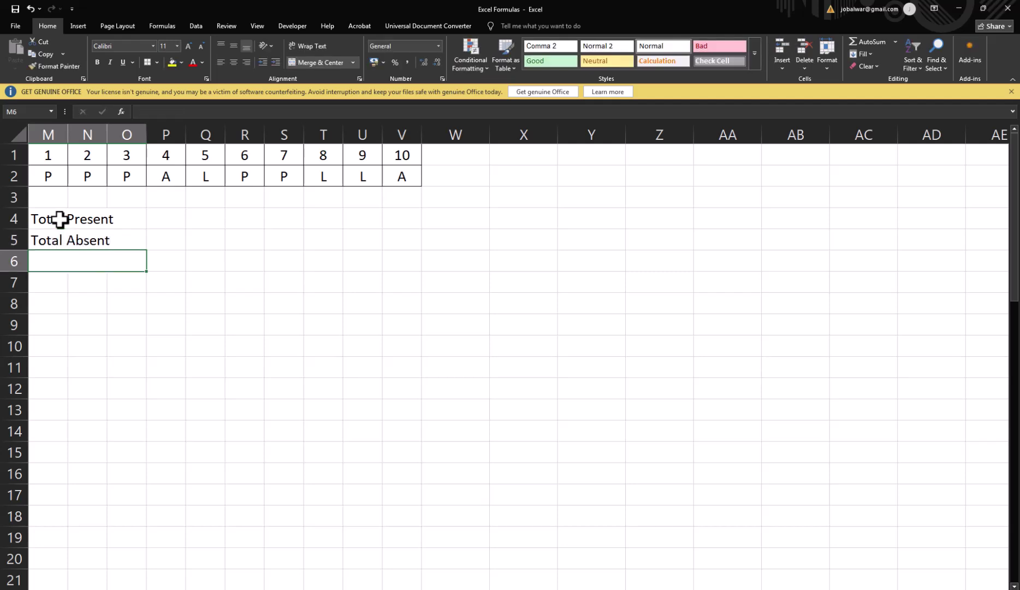
text(Total LEA)
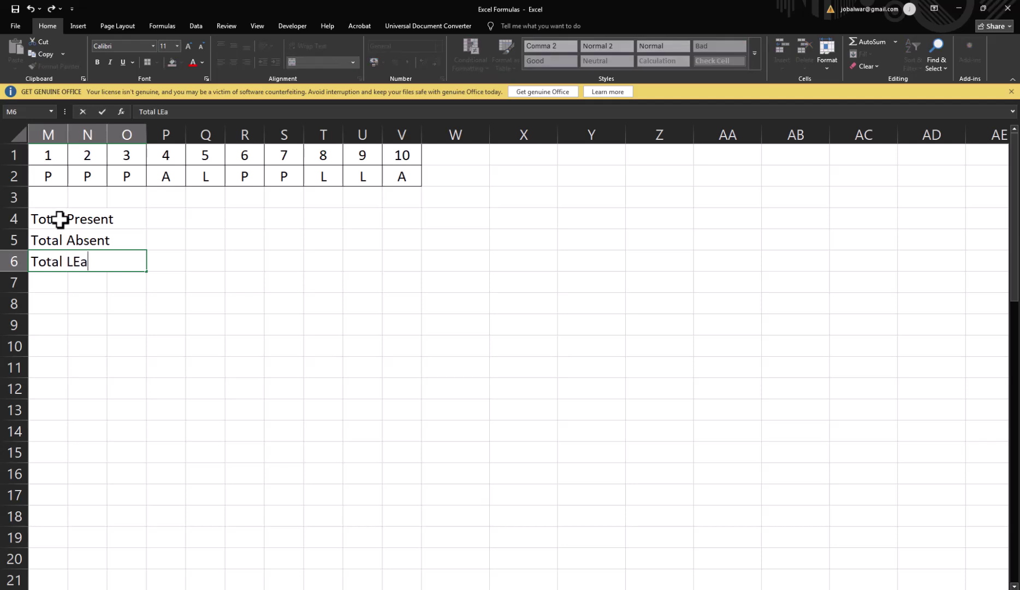
key(BackSpace)
key(BackSpace)
text(eave)
key(Up)
key(Up)
key(Right)
Step: Enter =COUNTIF(M2:V2,"p") in P4, giving 5 present days
text(=couni)
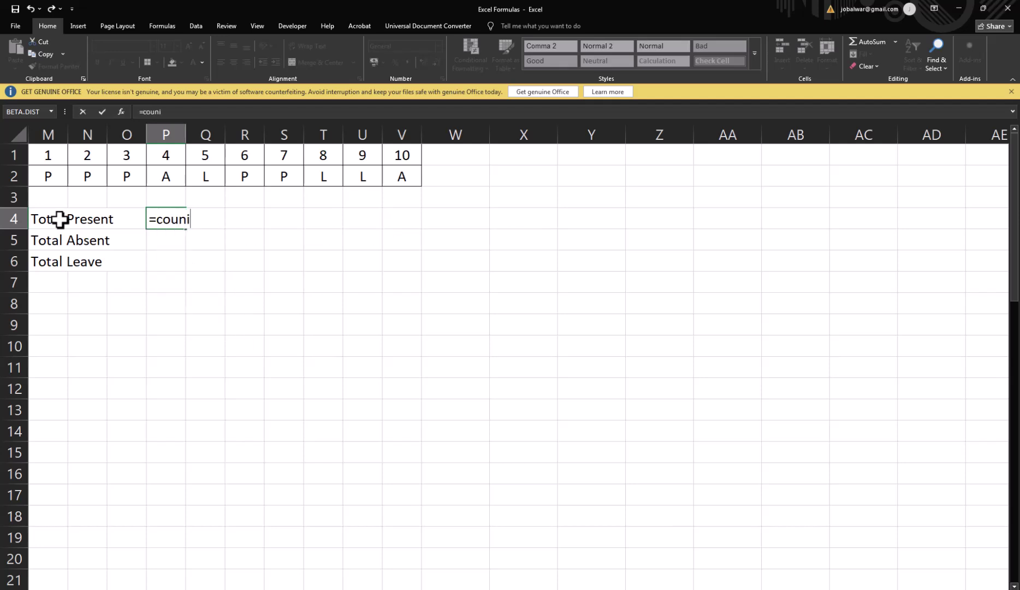
key(BackSpace)
text(t)
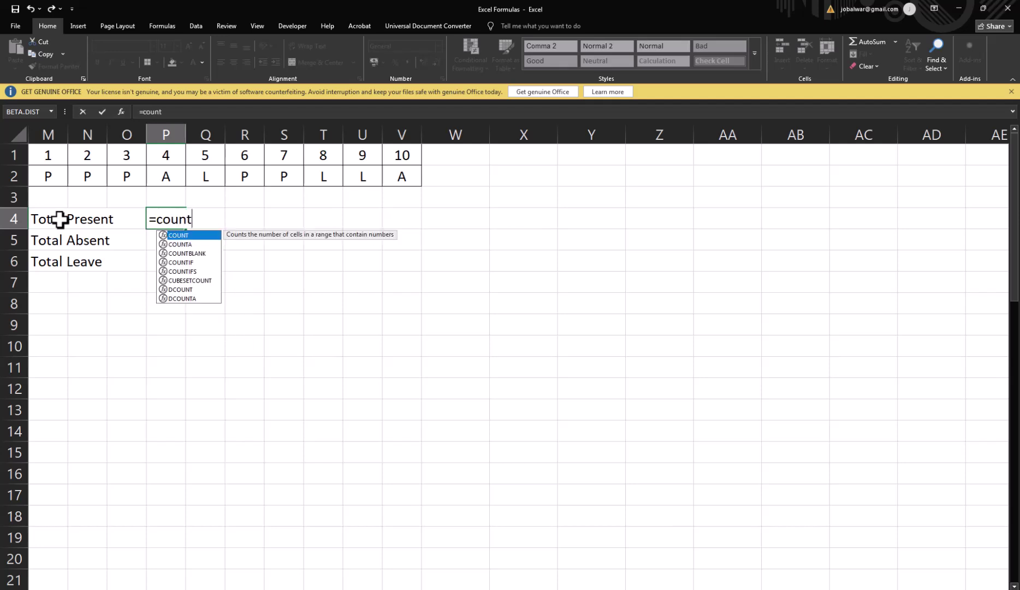
text(if()
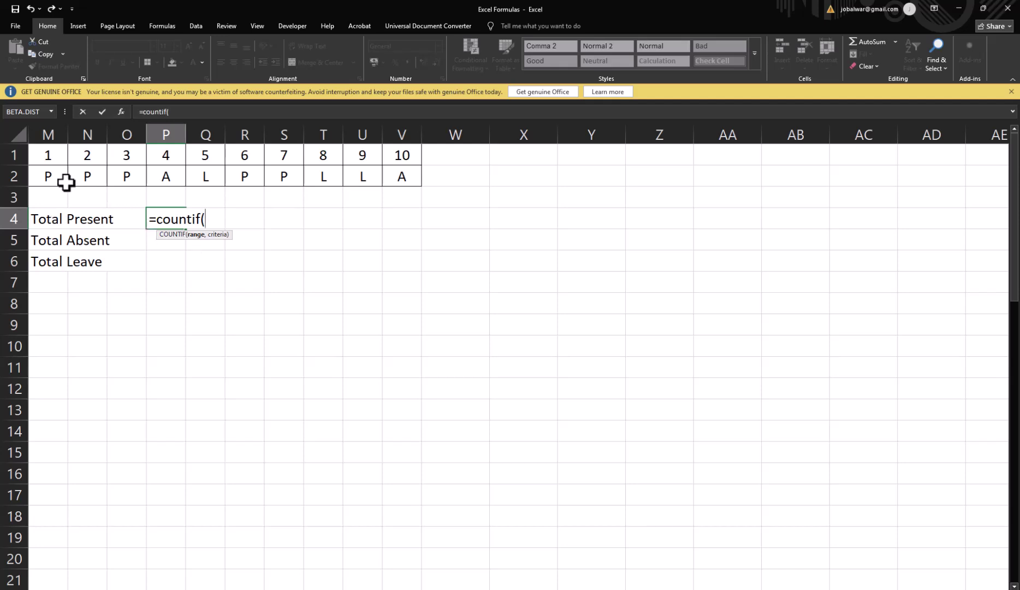
drag(61, 177, 394, 175)
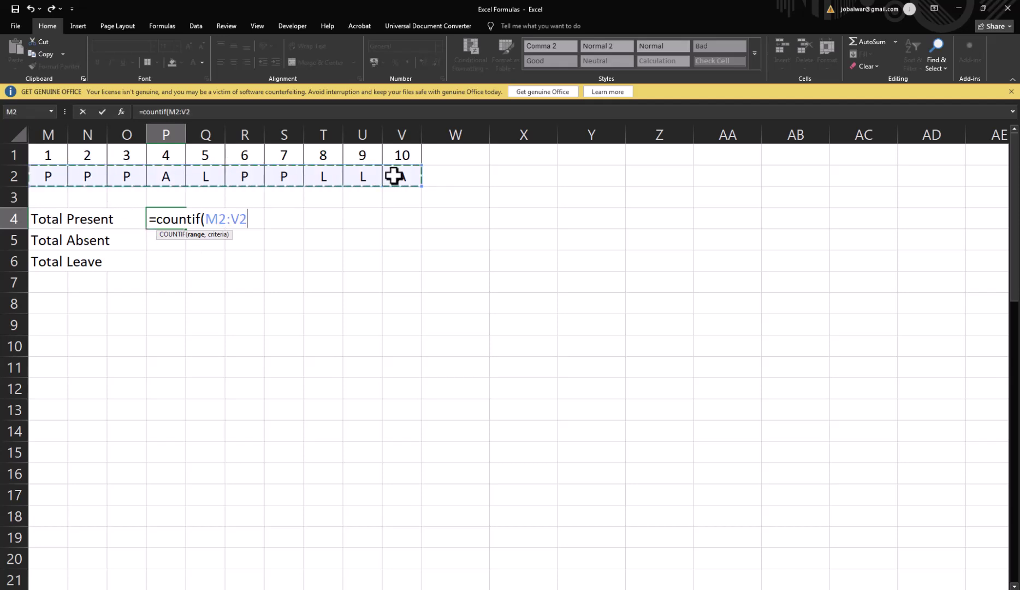
text(,"p")
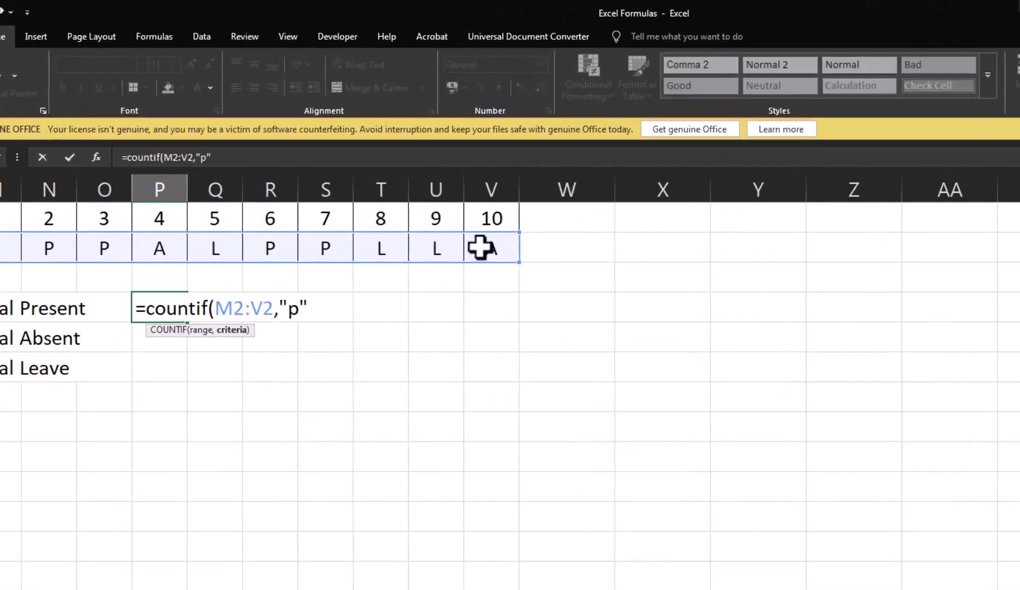
text())
key(Return)
key(Up)
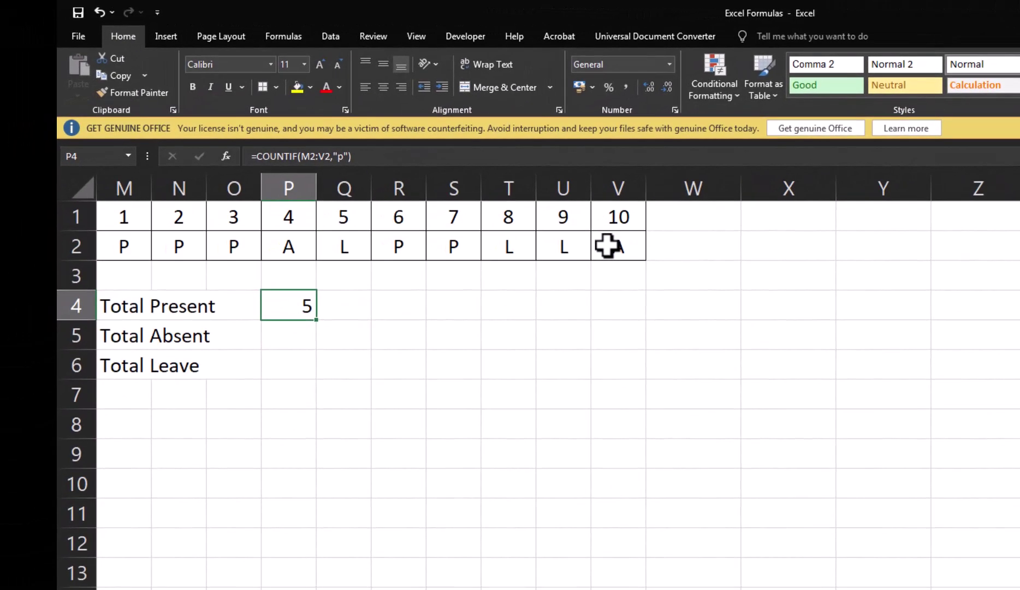
key(F2)
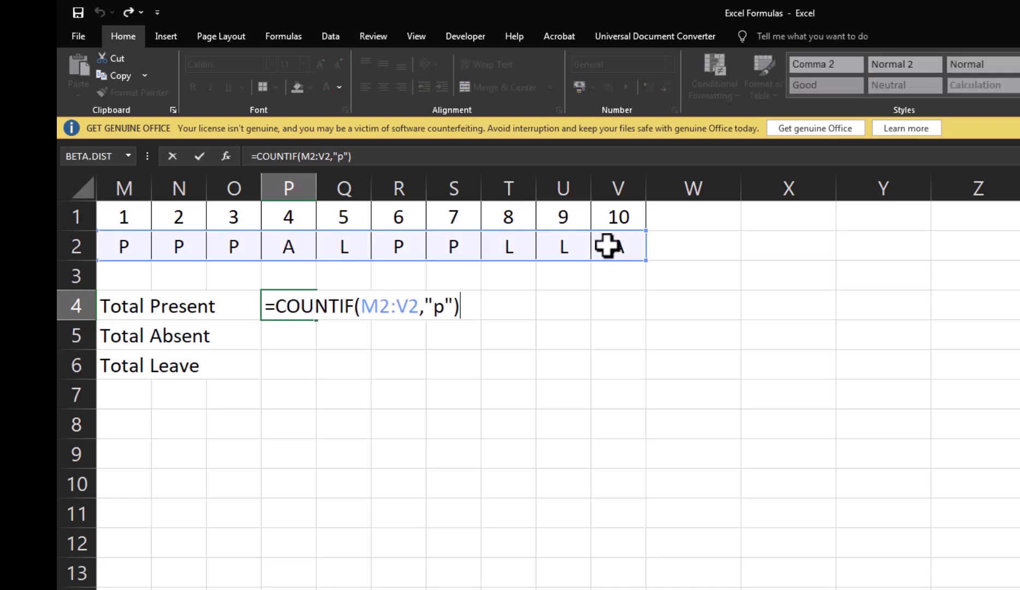
key(Left)
key(Left)
key(Left)
key(Left)
key(Left)
key(Left)
key(Left)
key(Left)
key(Left)
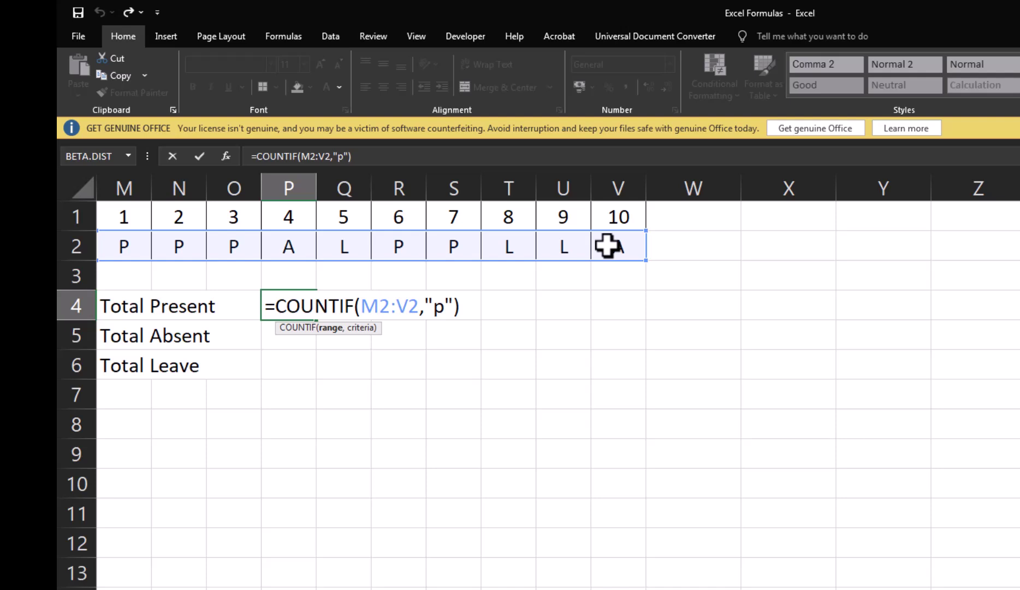
Step: Lock the range to M$2:V$2 in P4 and copy the formula into P5:P6
text($)
key(Right)
key(Right)
key(Right)
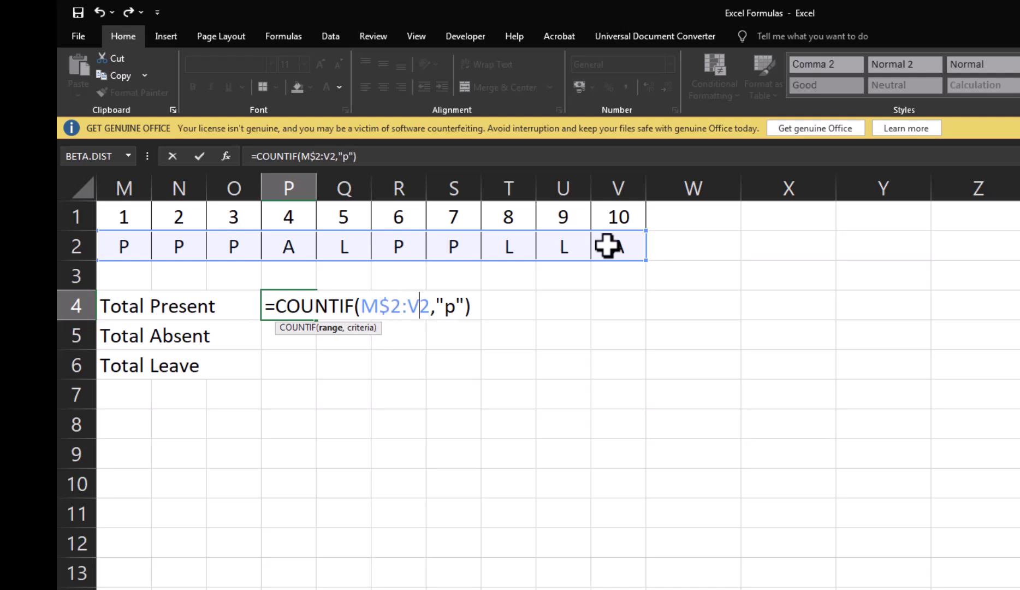
text($)
key(Return)
key(ctrl+c)
key(Down)
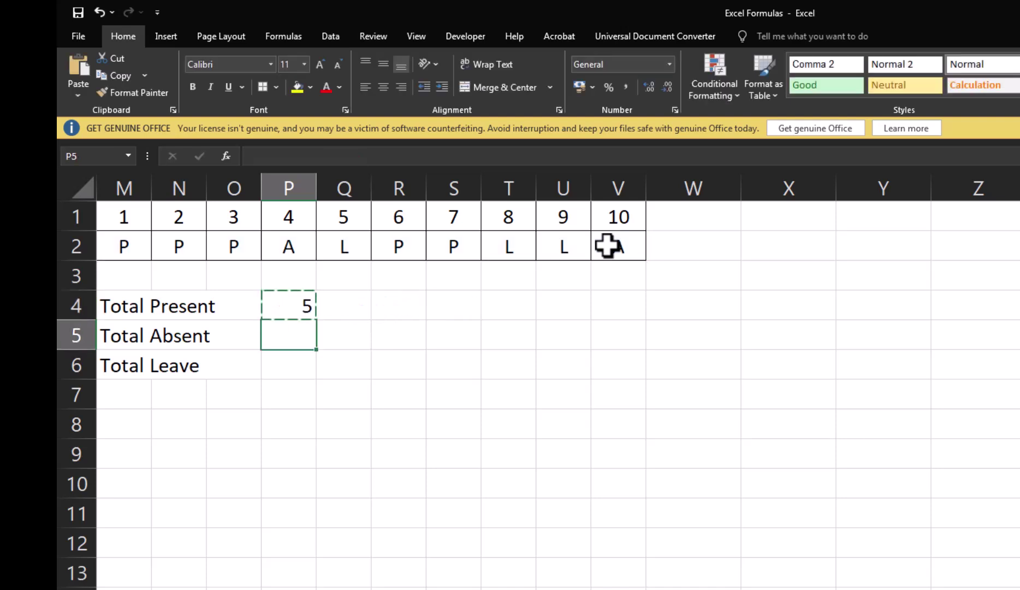
key(shift+Down)
key(ctrl+v)
key(Escape)
key(Up)
key(Down)
Step: Change the criteria in P5 and P6 to "a" and "l", showing 2 and 3
key(F2)
key(Left)
key(Left)
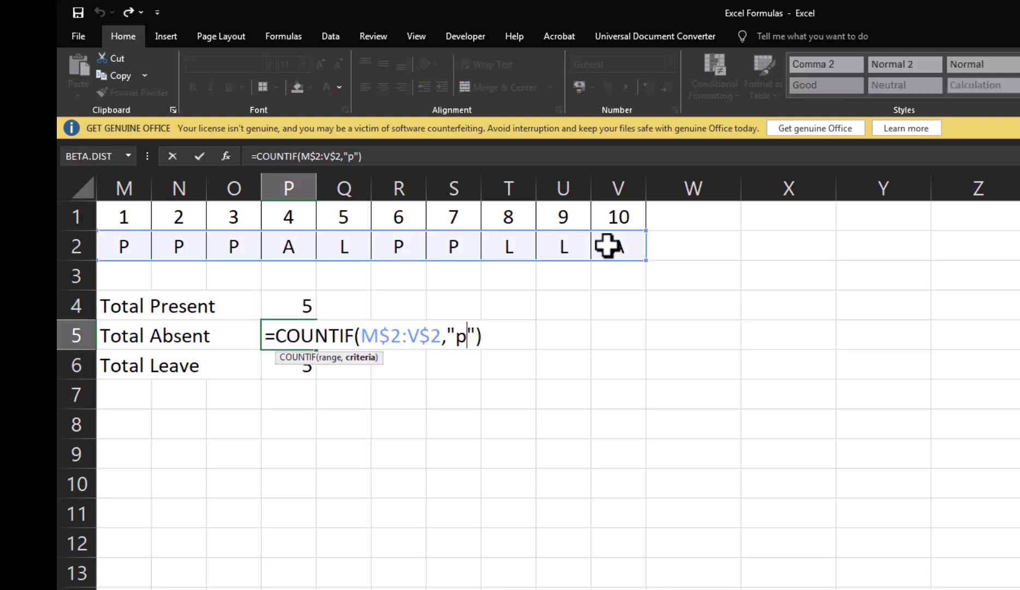
key(BackSpace)
text(a)
key(Return)
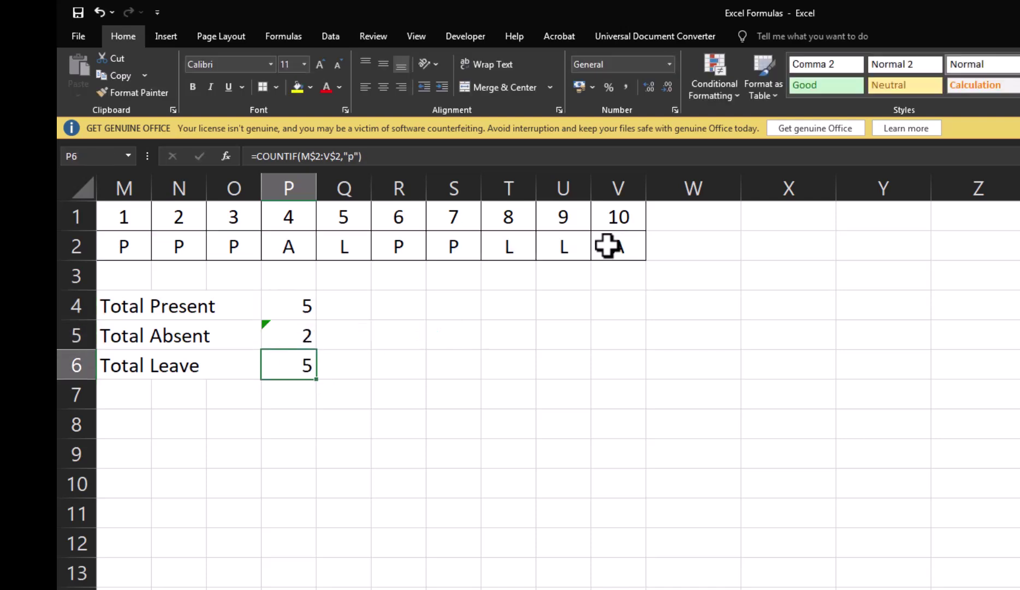
key(F2)
key(Left)
key(Left)
key(BackSpace)
text(l)
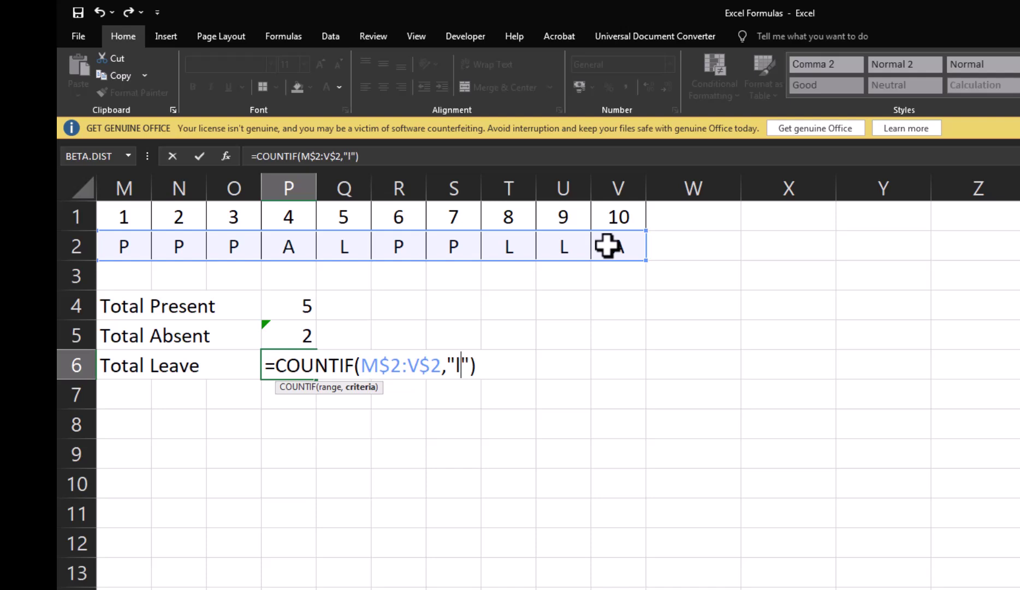
key(Return)
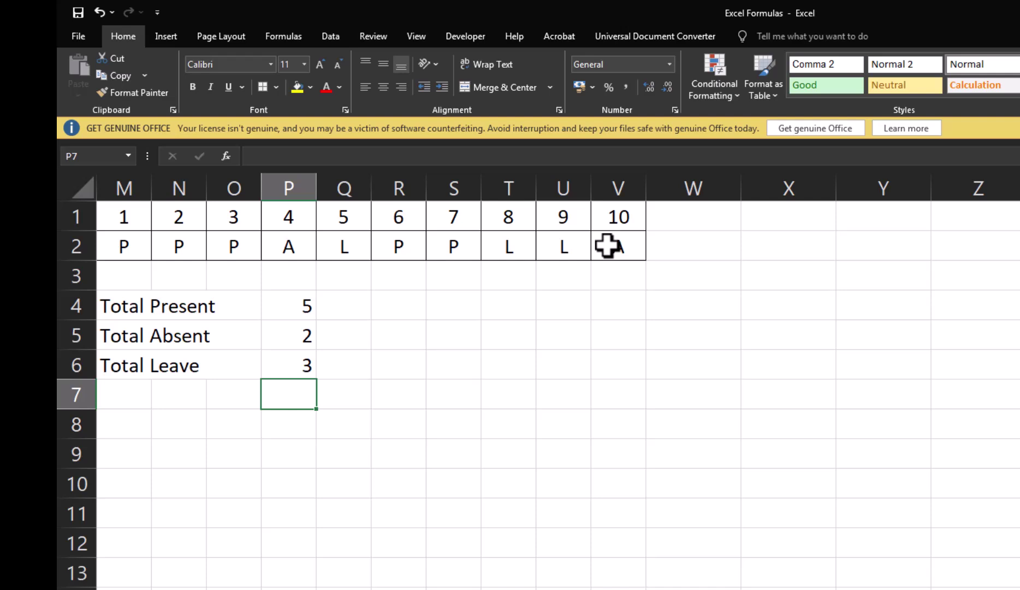
Step: Change day 5's code in Q2 from L to P, updating totals to 6, 2, 2
key(Up)
key(Up)
key(Up)
key(Up)
key(Up)
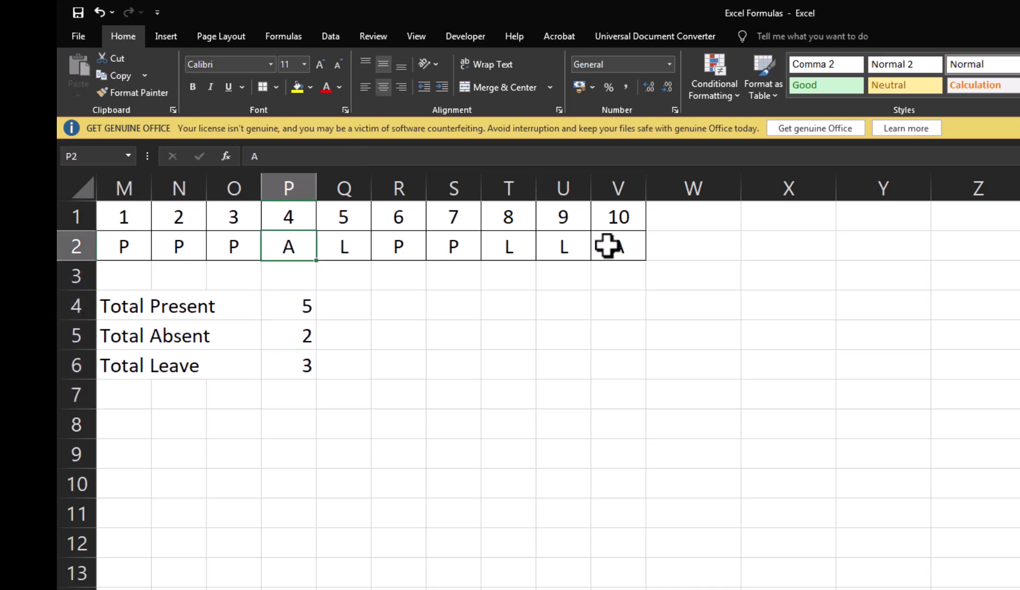
key(Right)
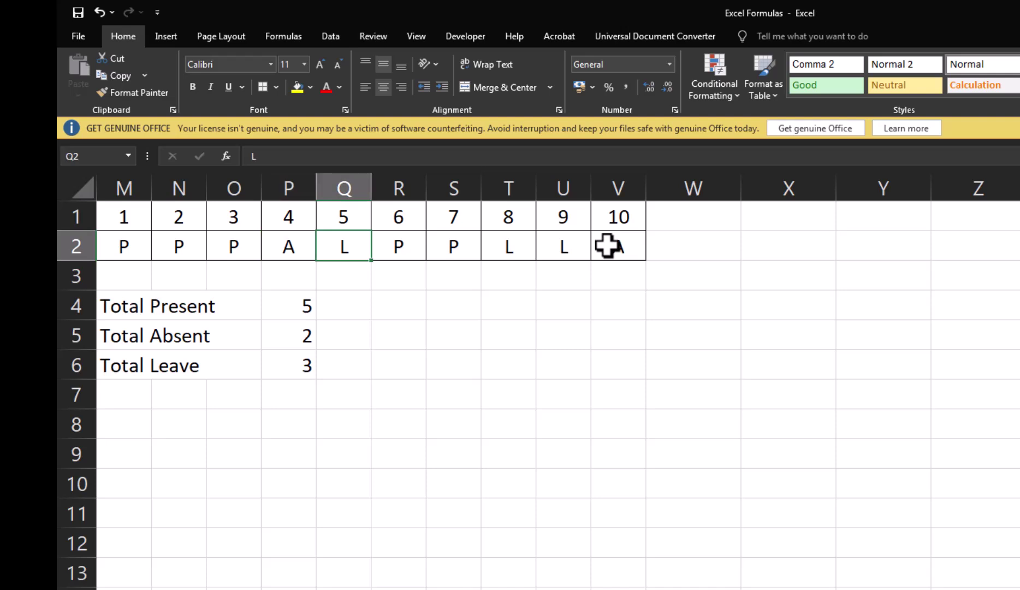
key(F2)
key(BackSpace)
text(P)
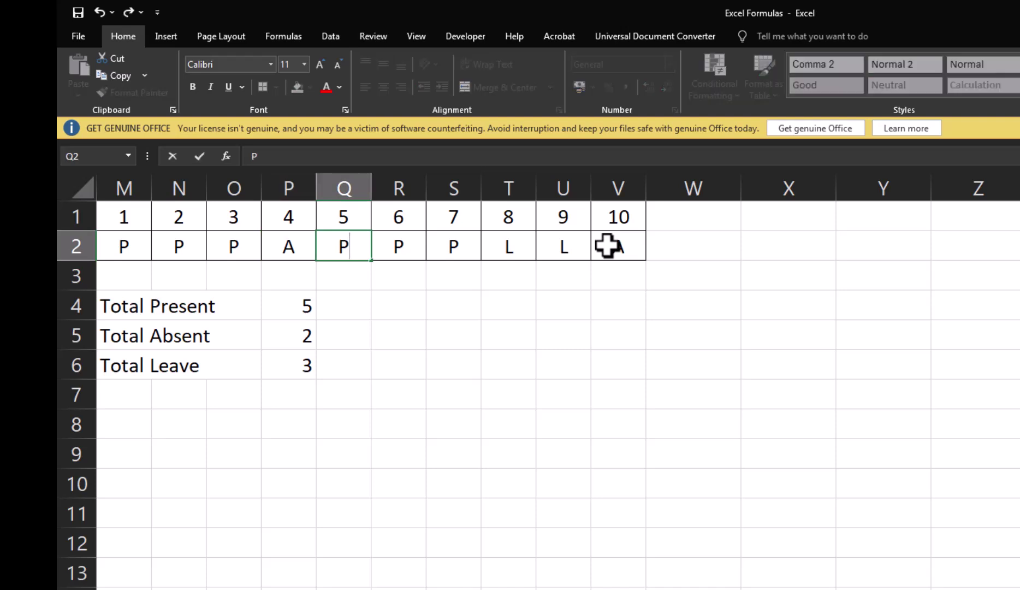
key(Return)
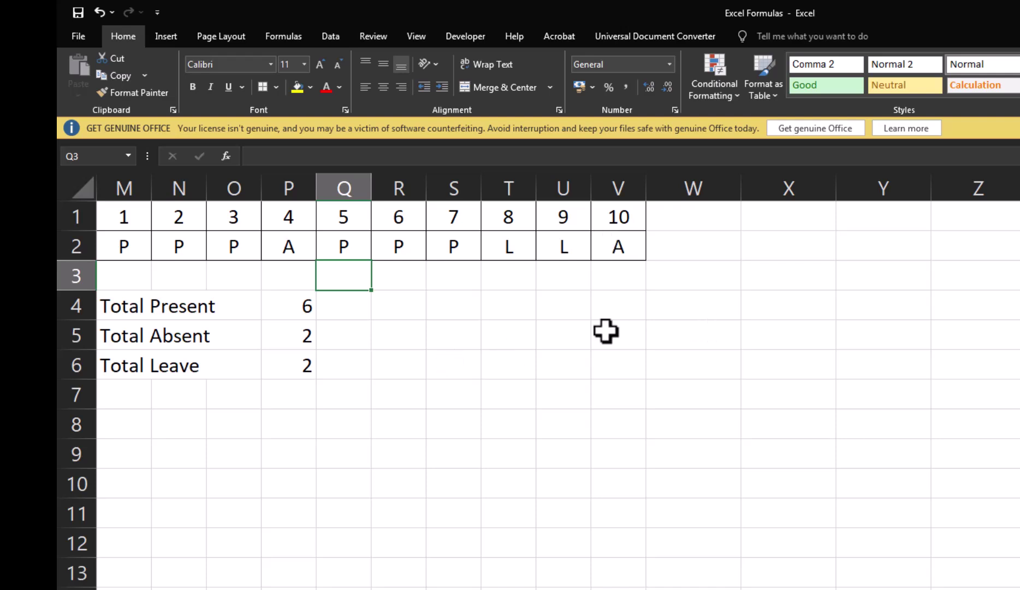
click(298, 306)
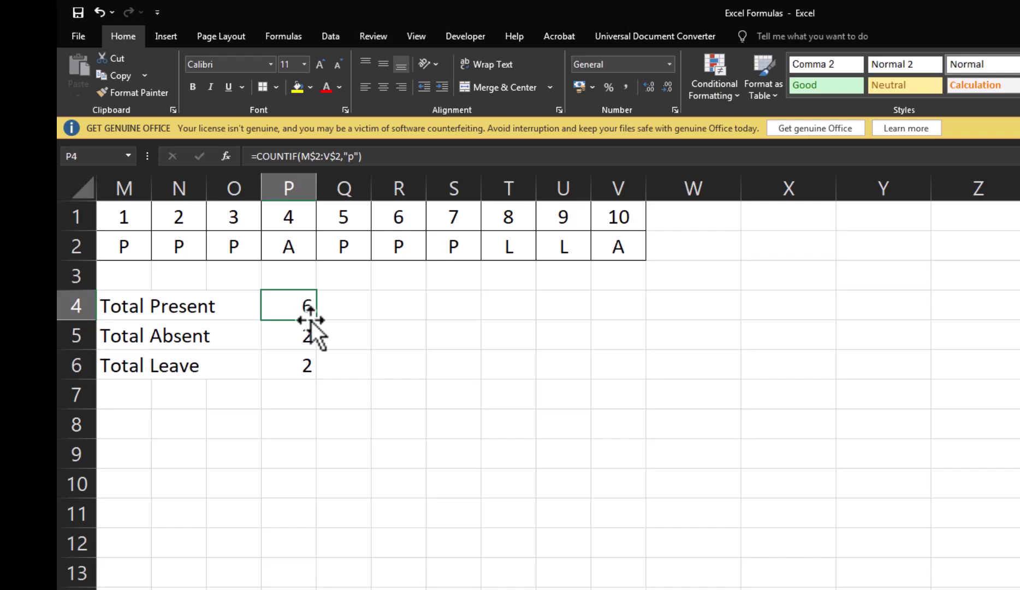
Step: Review the Absent and Leave total formulas, then scroll back to column A
click(303, 335)
click(284, 365)
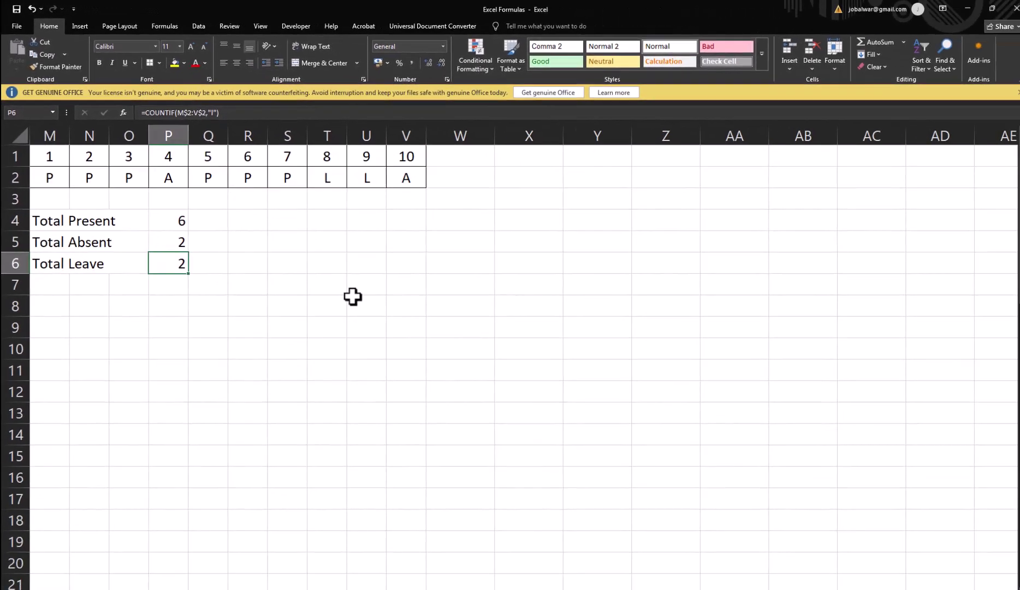
key(Left)
key(Left)
key(Left)
key(Left)
key(Left)
key(Left)
key(Left)
key(Left)
key(Left)
key(Left)
key(Left)
key(Left)
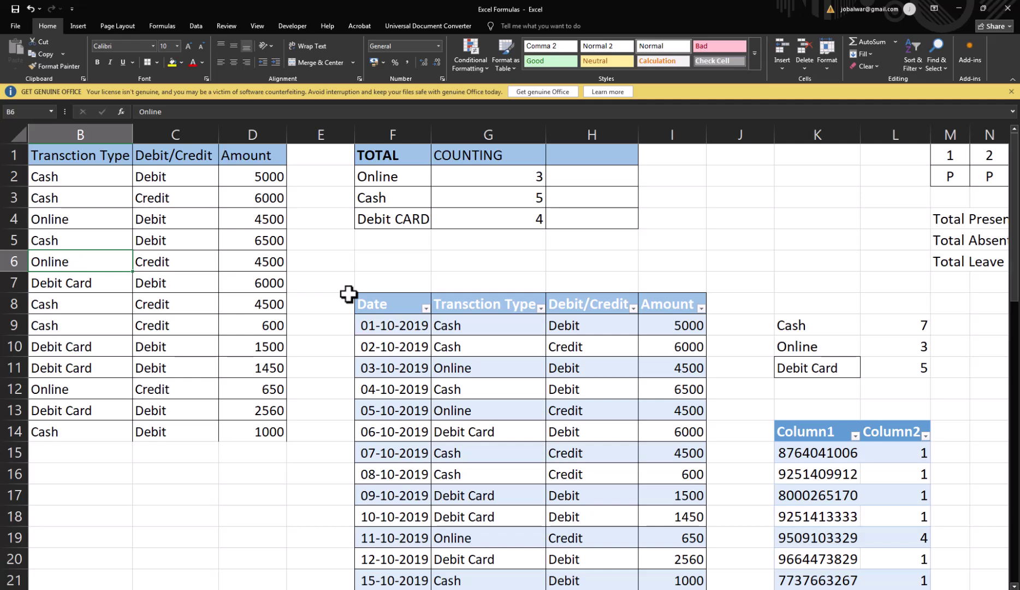
key(Left)
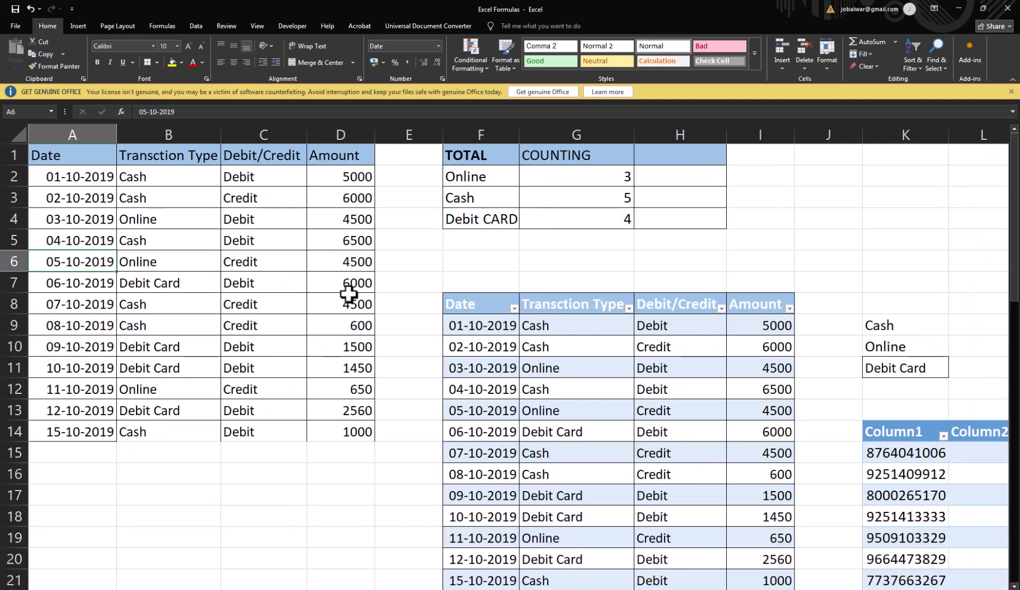